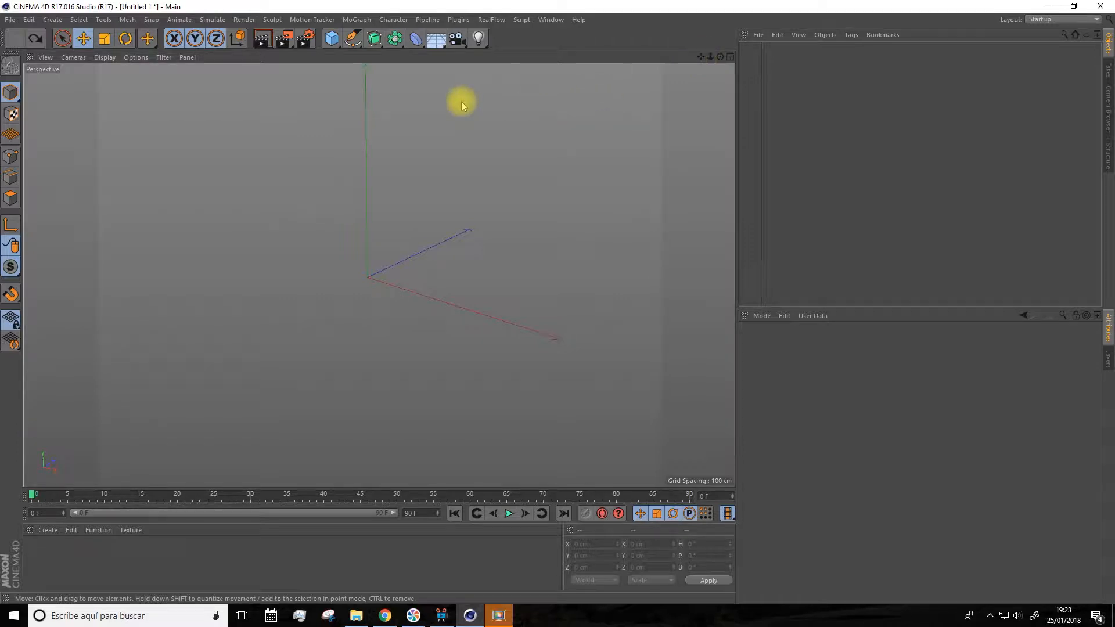
# Dock the RealFlow commands as a toolbar above the viewport and create a new RealFlow scene
pyautogui.click(500, 21)
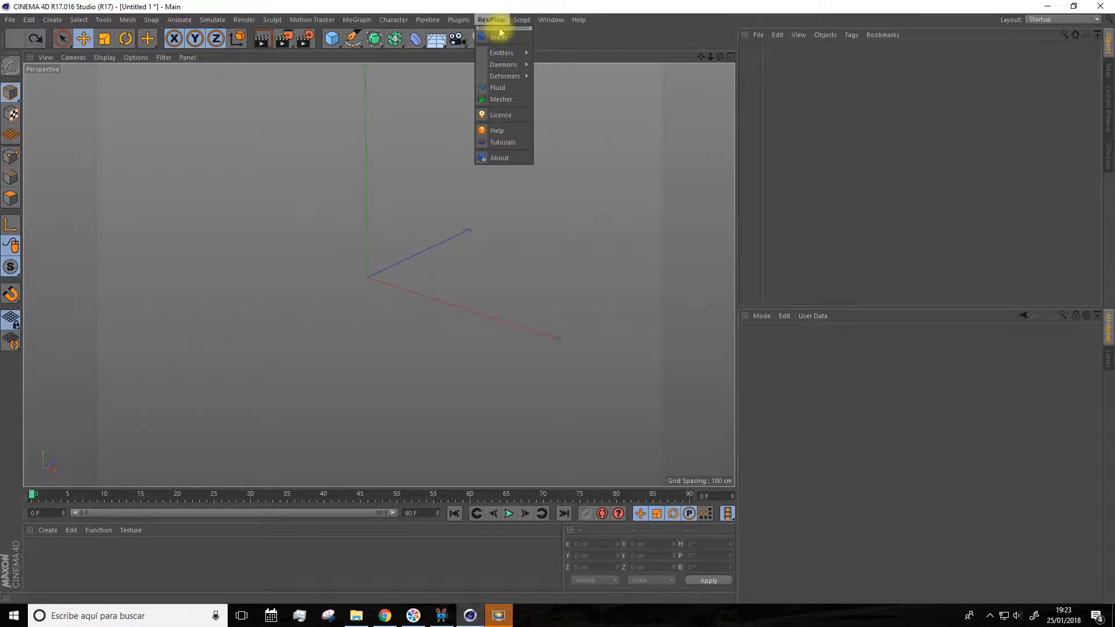
pyautogui.click(500, 28)
pyautogui.moveTo(464, 45); pyautogui.dragTo(78, 41)
pyautogui.click(26, 57)
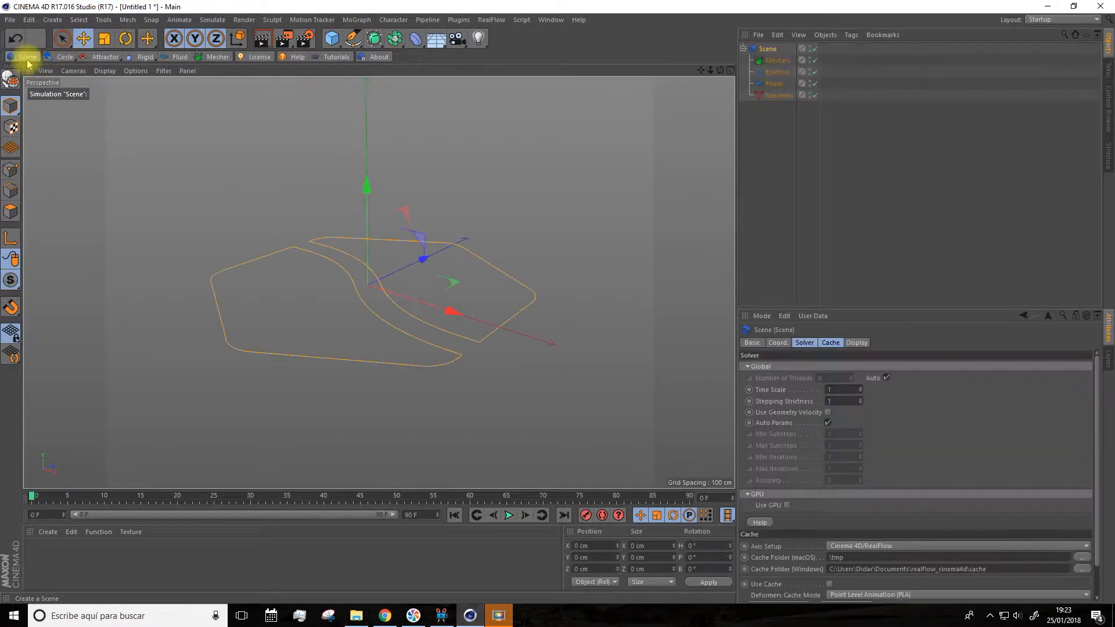
pyautogui.moveTo(702, 71); pyautogui.dragTo(709, 93)
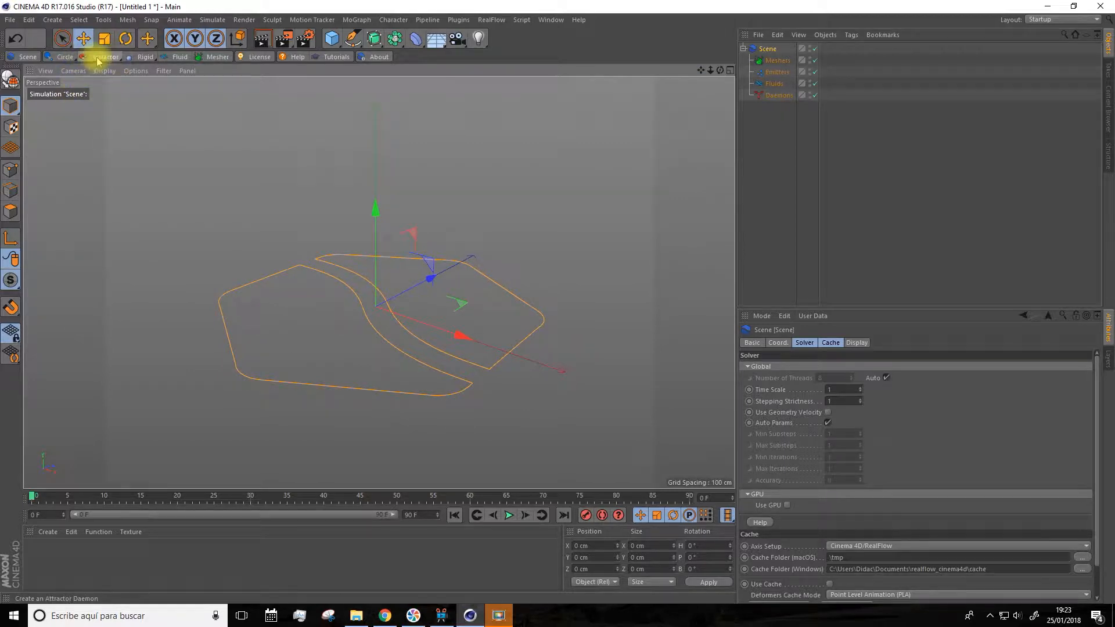
# Add a sphere and a RealFlow Object emitter that uses the sphere as its body
pyautogui.click(332, 38)
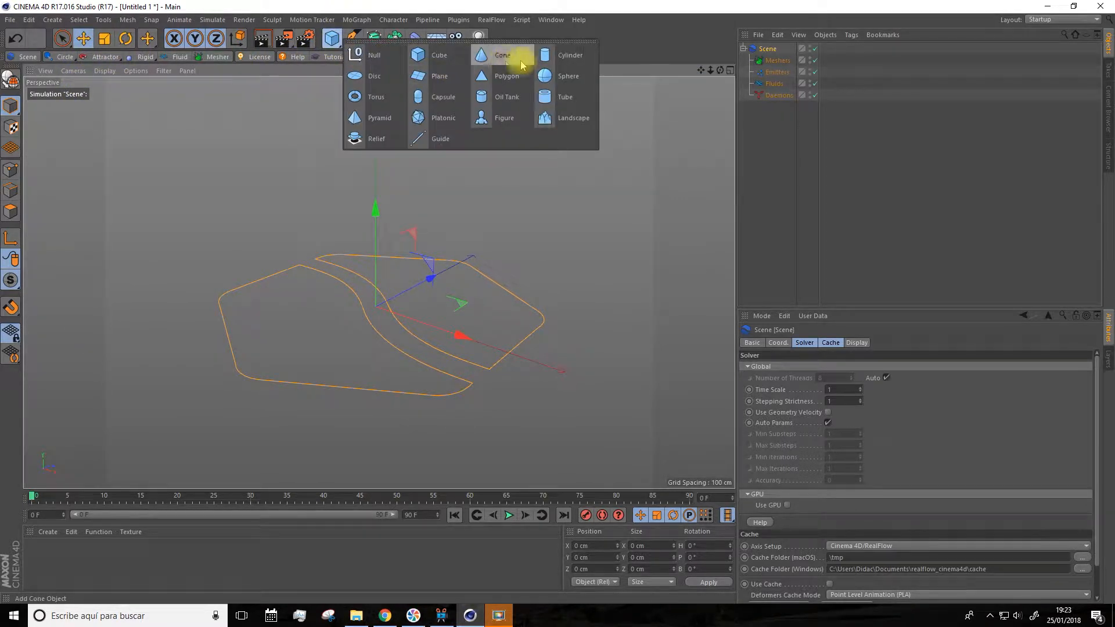
pyautogui.click(548, 78)
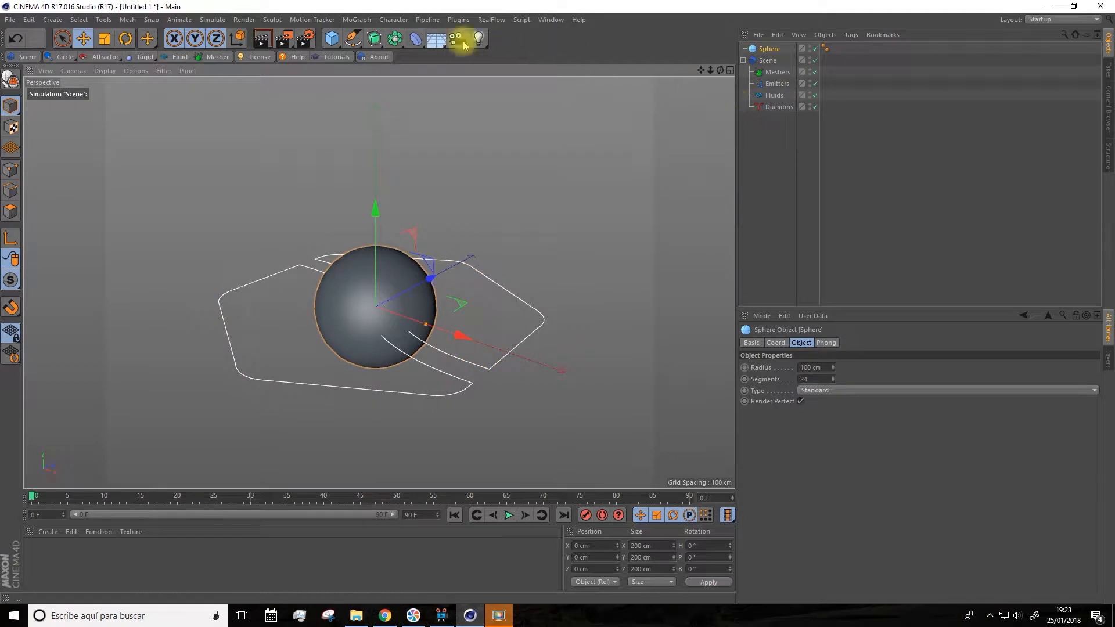
pyautogui.click(66, 59)
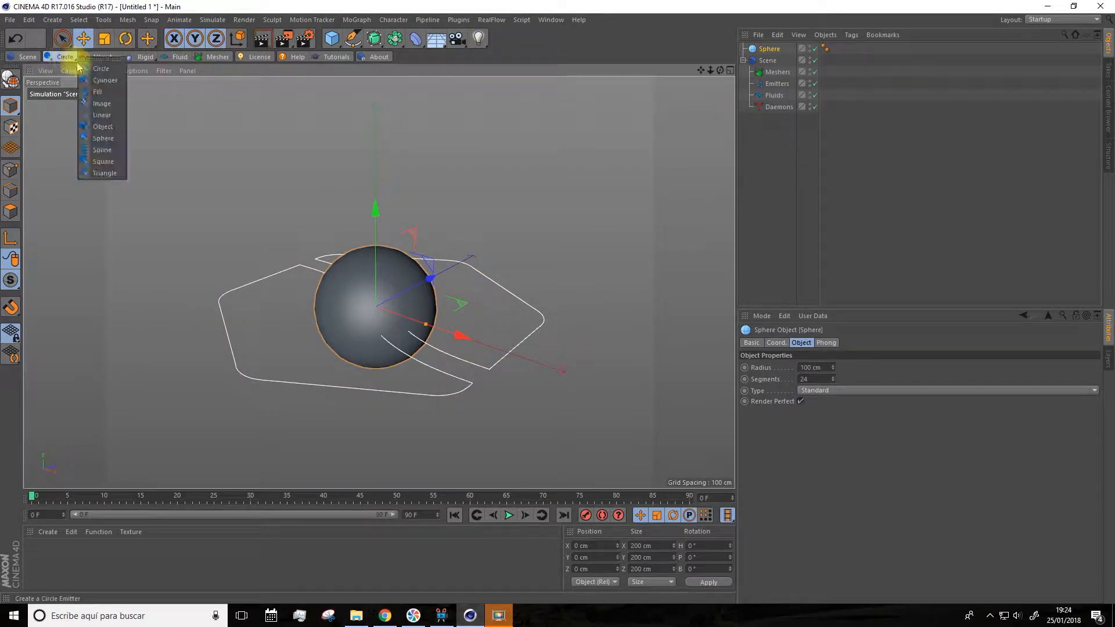
pyautogui.click(103, 128)
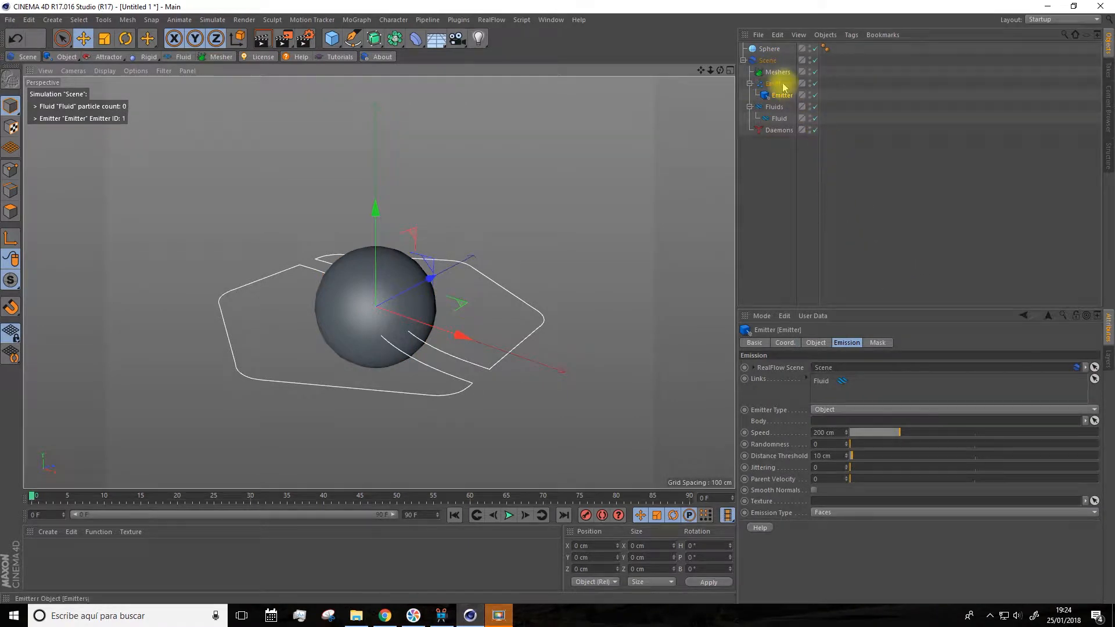
pyautogui.moveTo(774, 53); pyautogui.dragTo(824, 426)
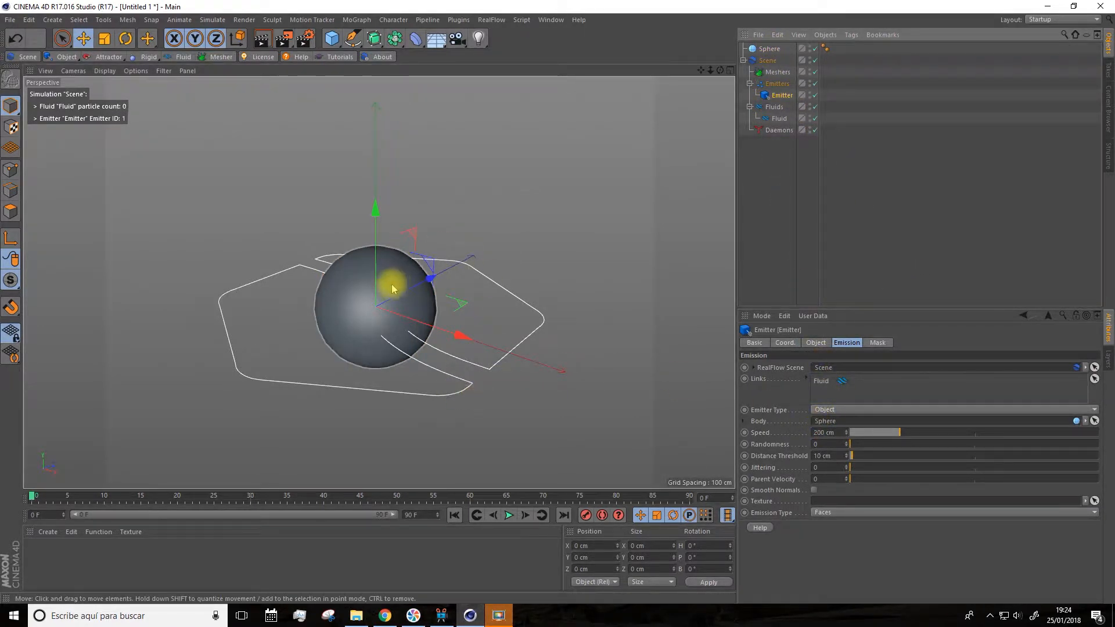
# Play the simulation to preview the particle emission, and hide the sphere in the viewport
pyautogui.moveTo(701, 70); pyautogui.dragTo(696, 65)
pyautogui.click(508, 515)
pyautogui.click(509, 515)
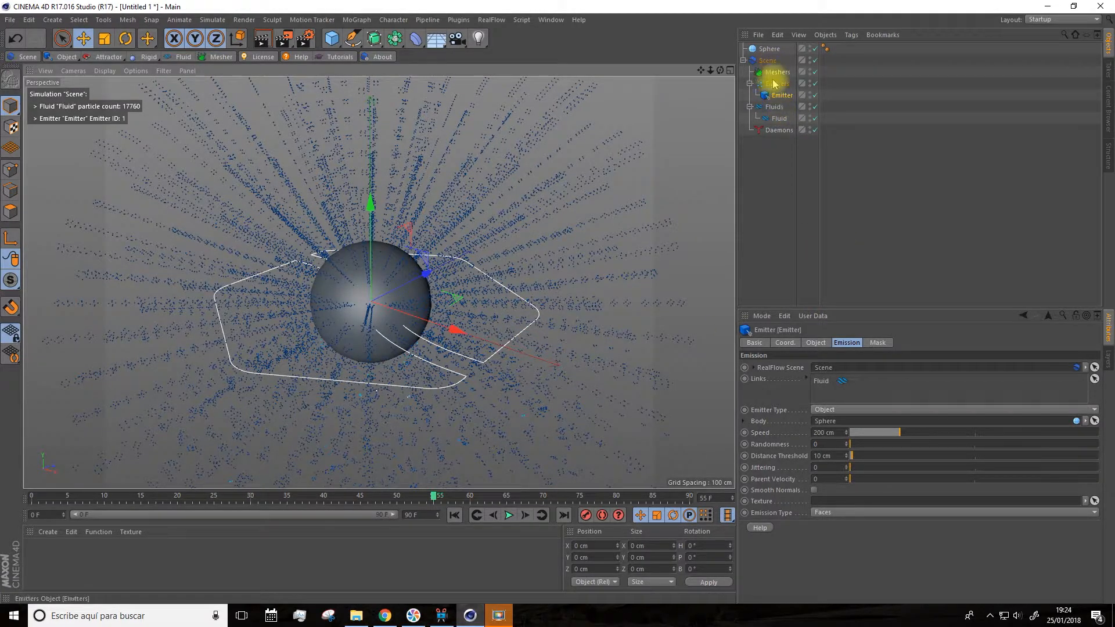
pyautogui.click(772, 49)
pyautogui.click(810, 47)
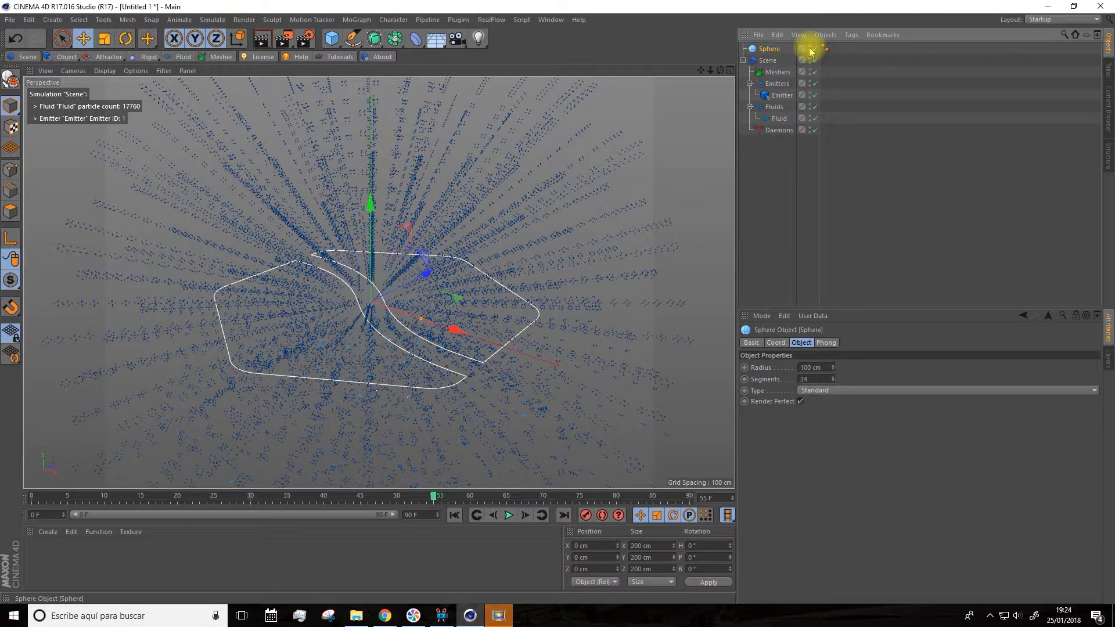
# Set the emitter's speed to 36 cm and replay the simulation from the start
pyautogui.click(782, 97)
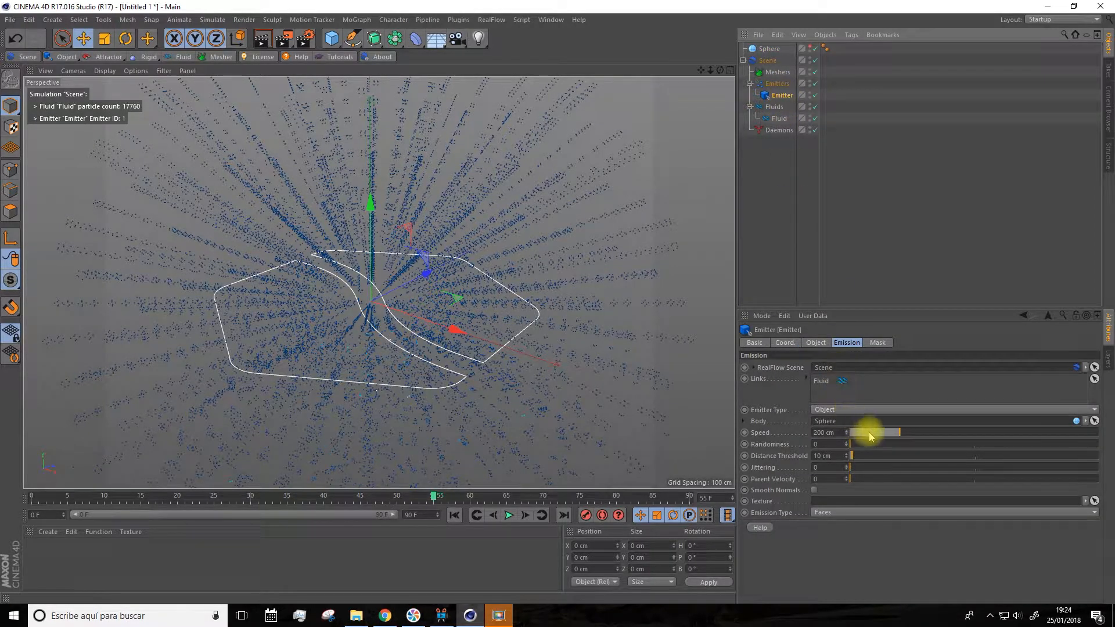
pyautogui.moveTo(866, 437); pyautogui.dragTo(862, 437)
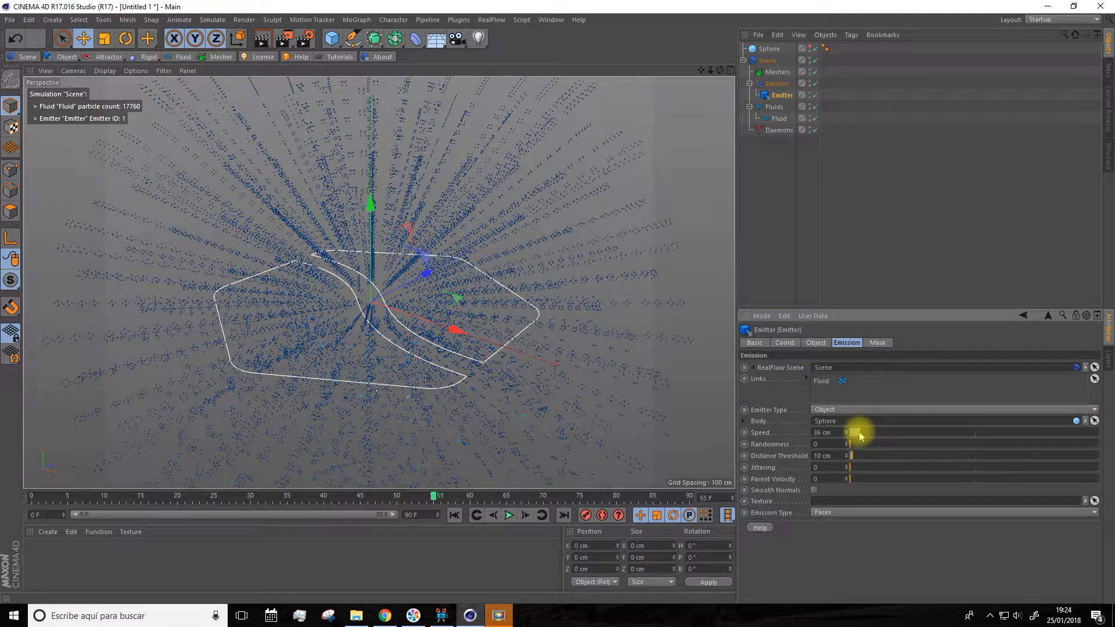
pyautogui.click(455, 515)
pyautogui.click(508, 515)
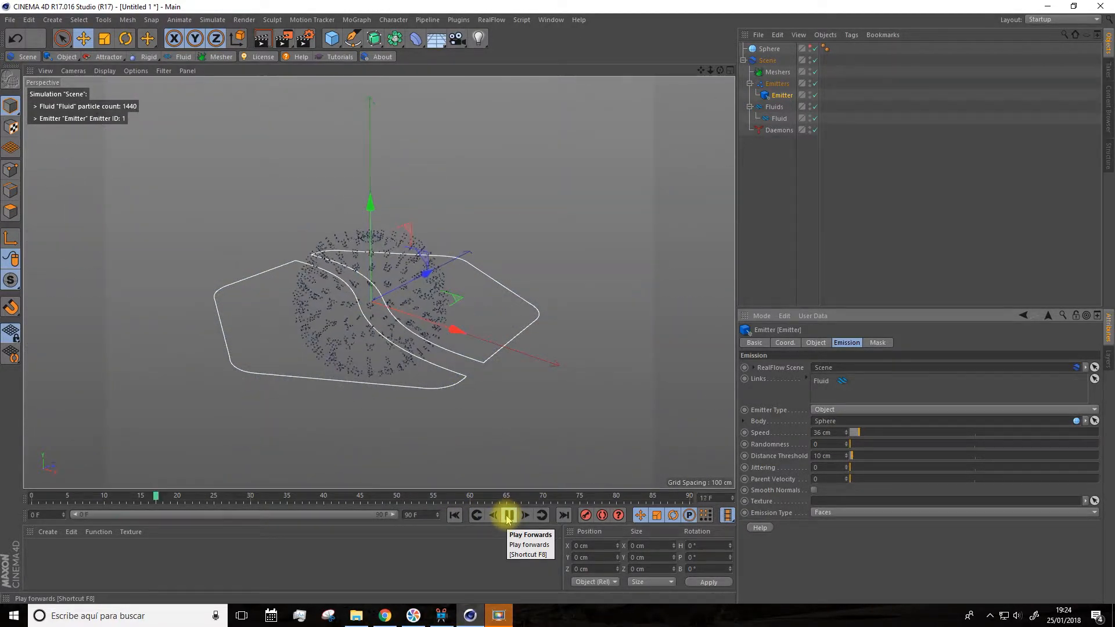
pyautogui.click(508, 515)
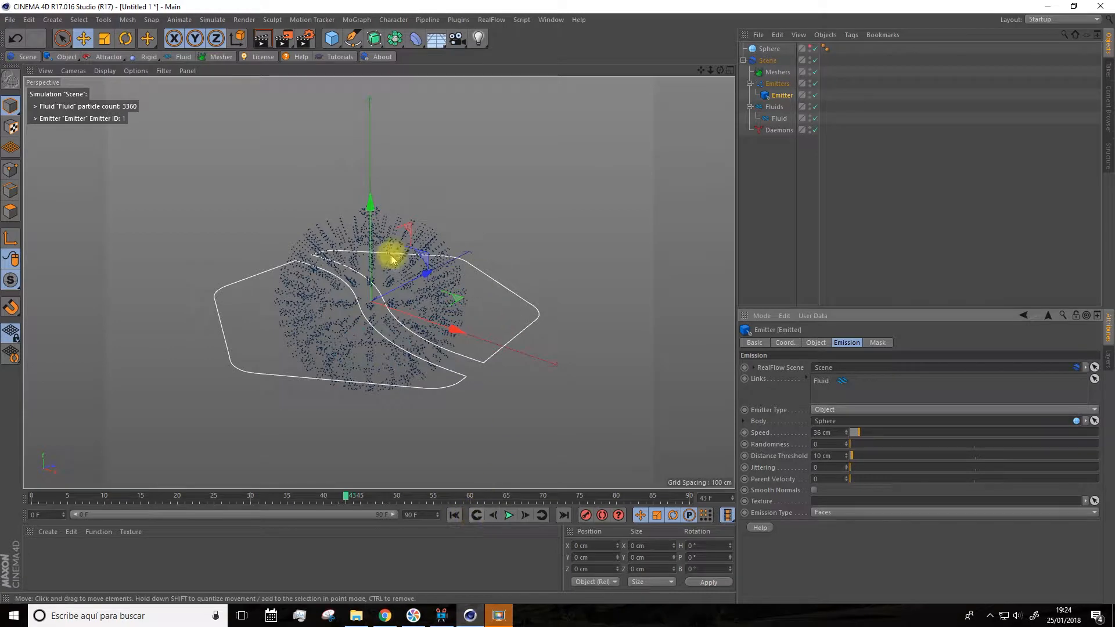
# Add a RealFlow Mesher to the fluid and play the simulation from the first frame
pyautogui.click(220, 57)
pyautogui.click(455, 515)
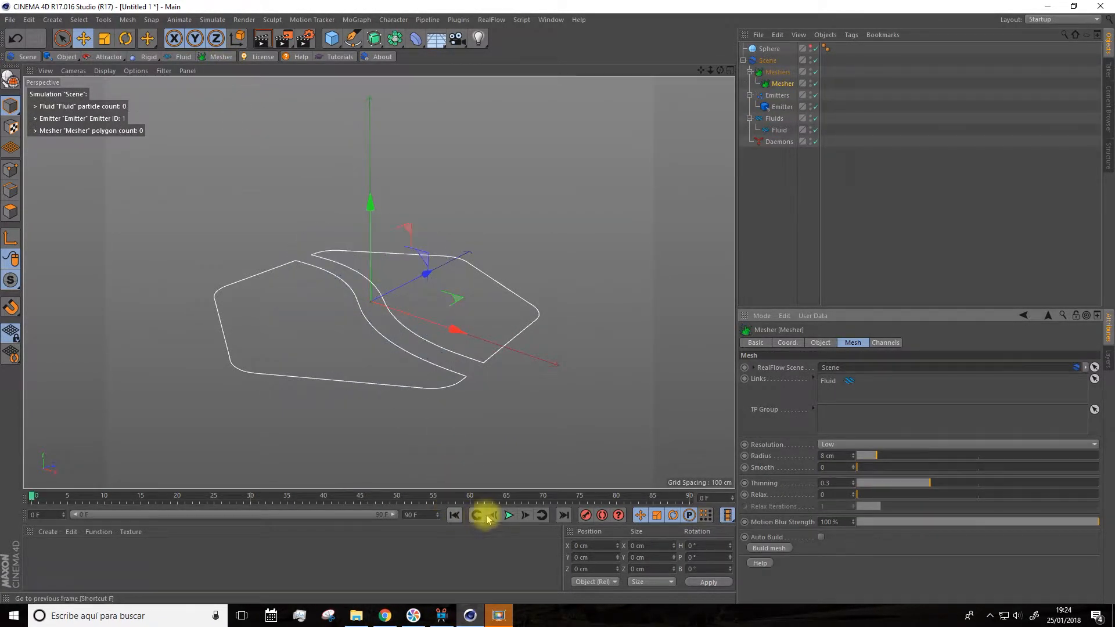
pyautogui.click(508, 515)
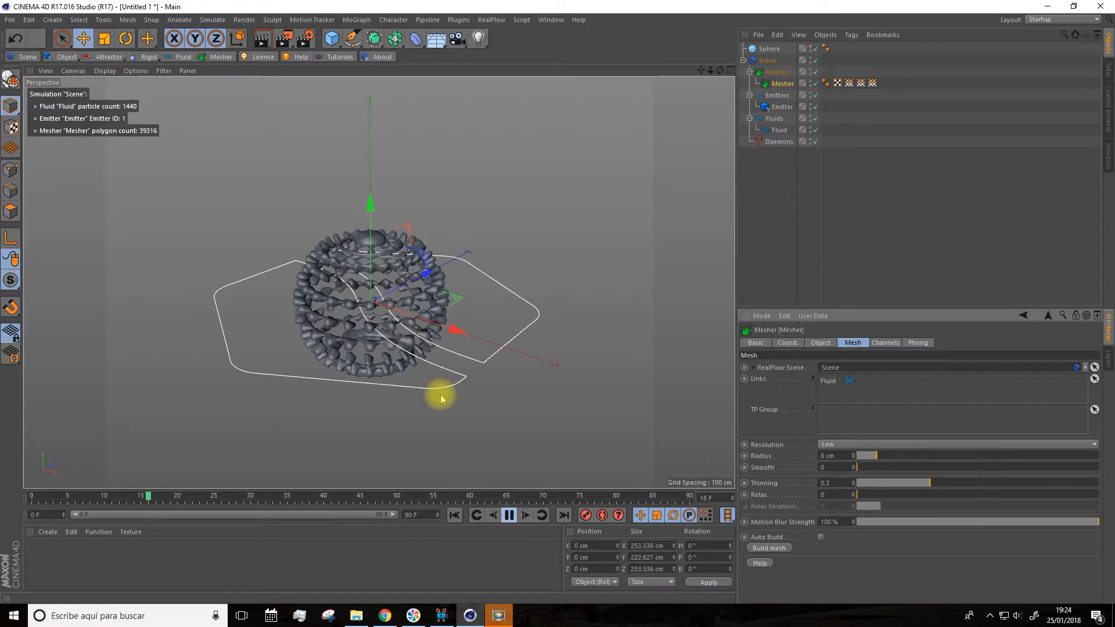
pyautogui.scroll(3, 432, 381)
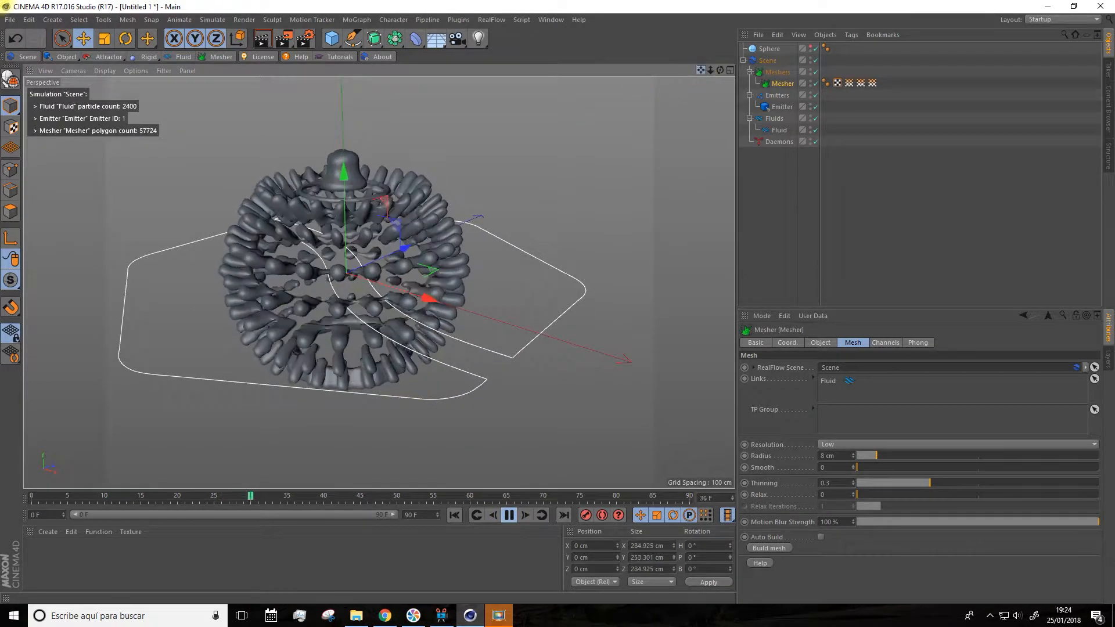
pyautogui.moveTo(701, 71); pyautogui.dragTo(723, 87)
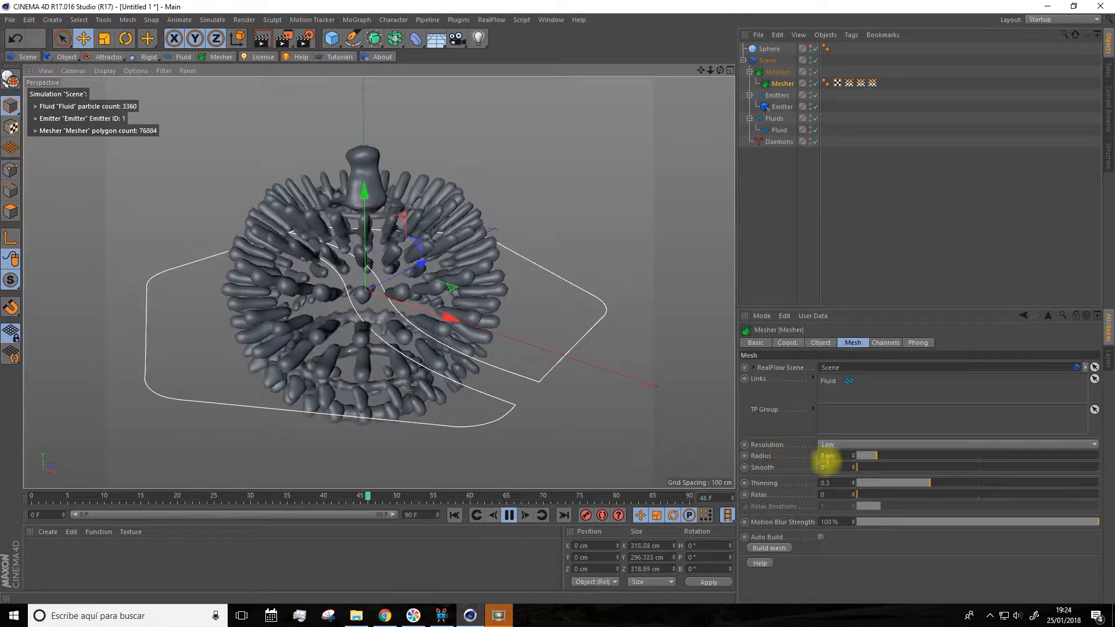
# Set the mesher's Smooth to 1 and its Radius to 9 cm, and stop the playback
pyautogui.moveTo(865, 467); pyautogui.dragTo(874, 473)
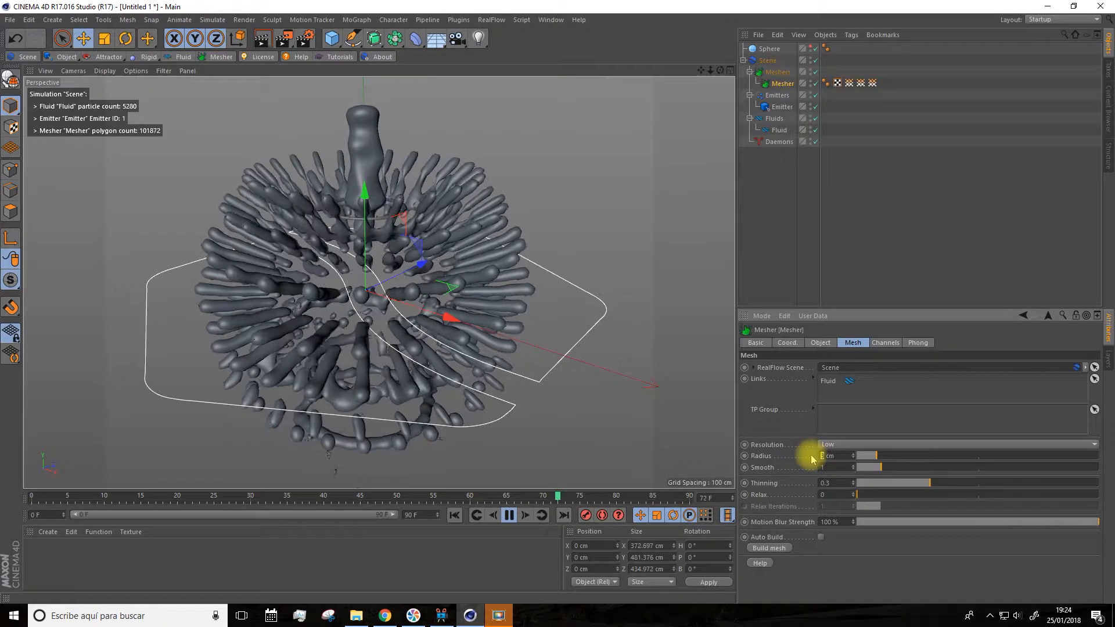
pyautogui.write('9')
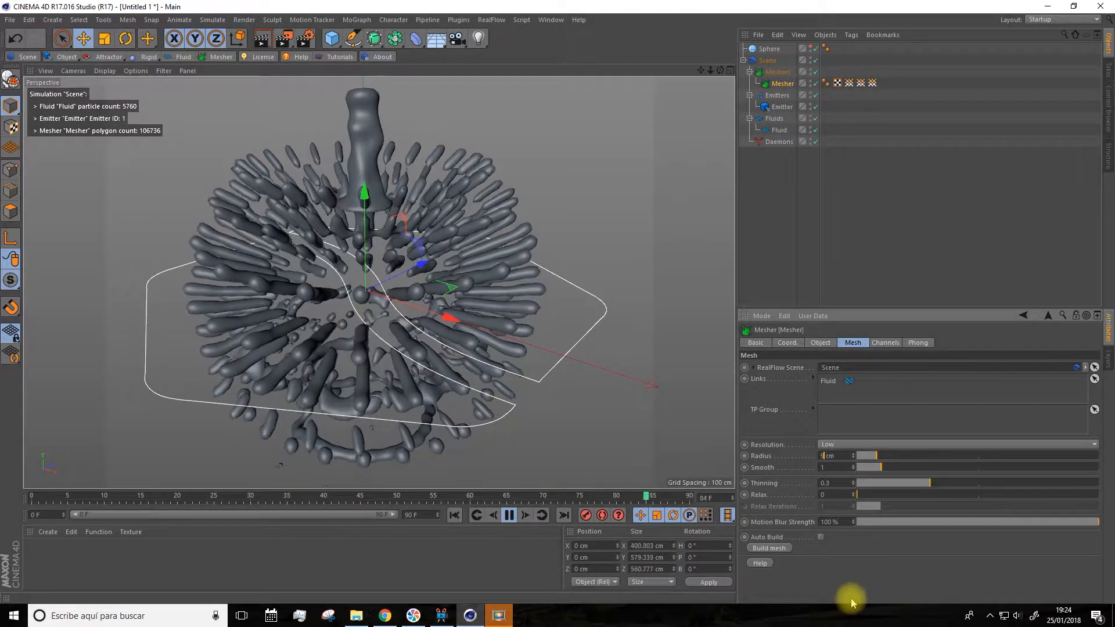
pyautogui.click(508, 517)
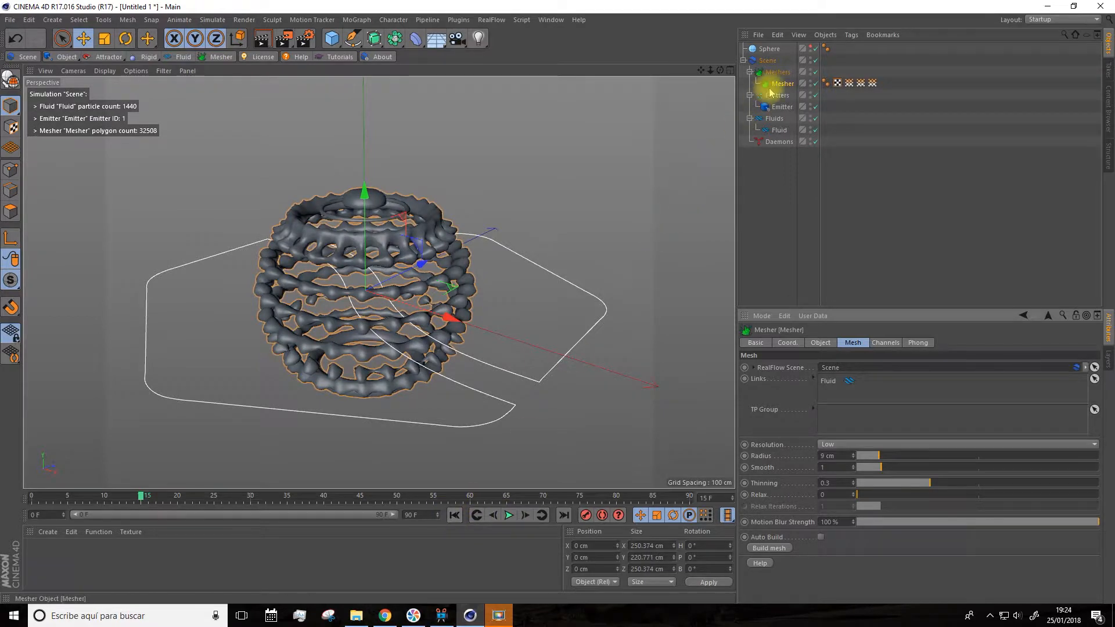
# Set the sphere's segments to 15 and replay the simulation from the start up to frame 37
pyautogui.click(772, 51)
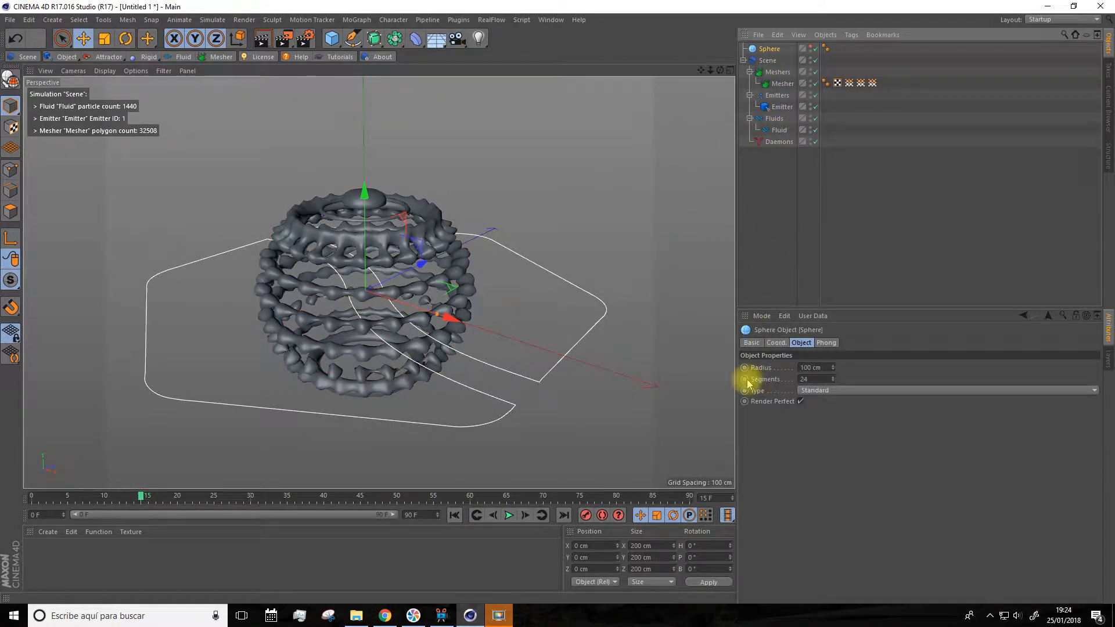
pyautogui.doubleClick(814, 378)
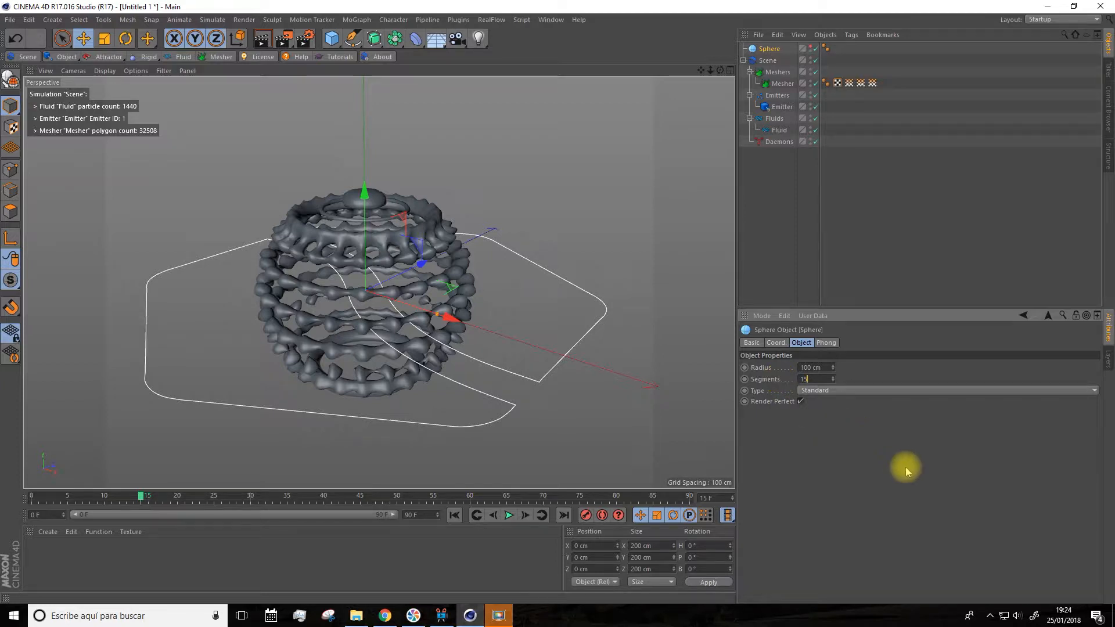
pyautogui.click(454, 515)
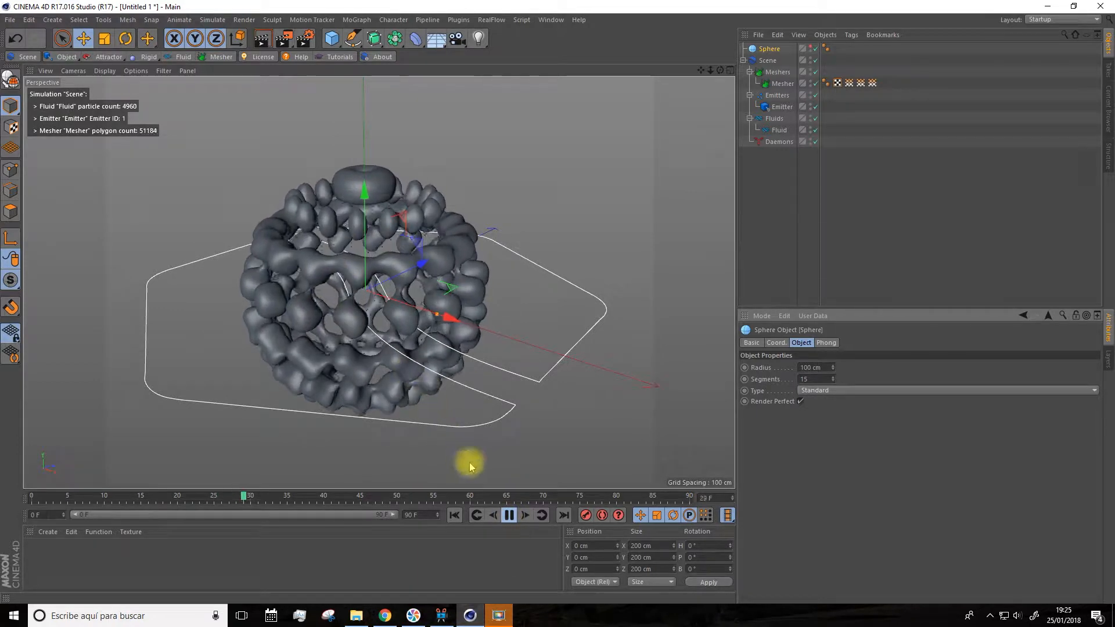
pyautogui.click(510, 515)
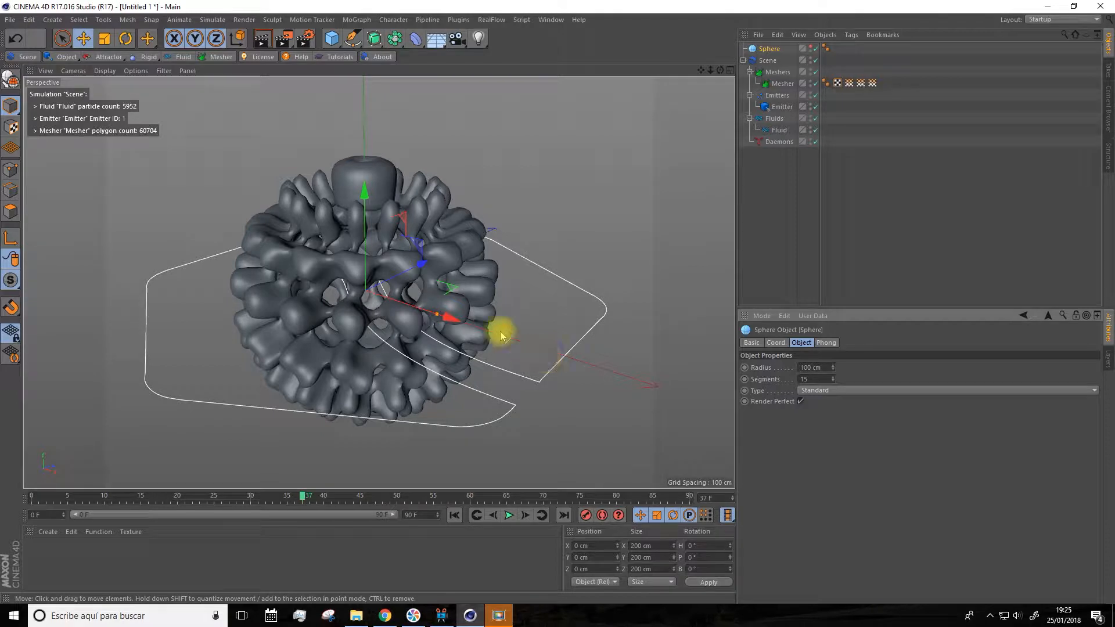
# Save the project to the desktop as "escena 3"
pyautogui.click(9, 20)
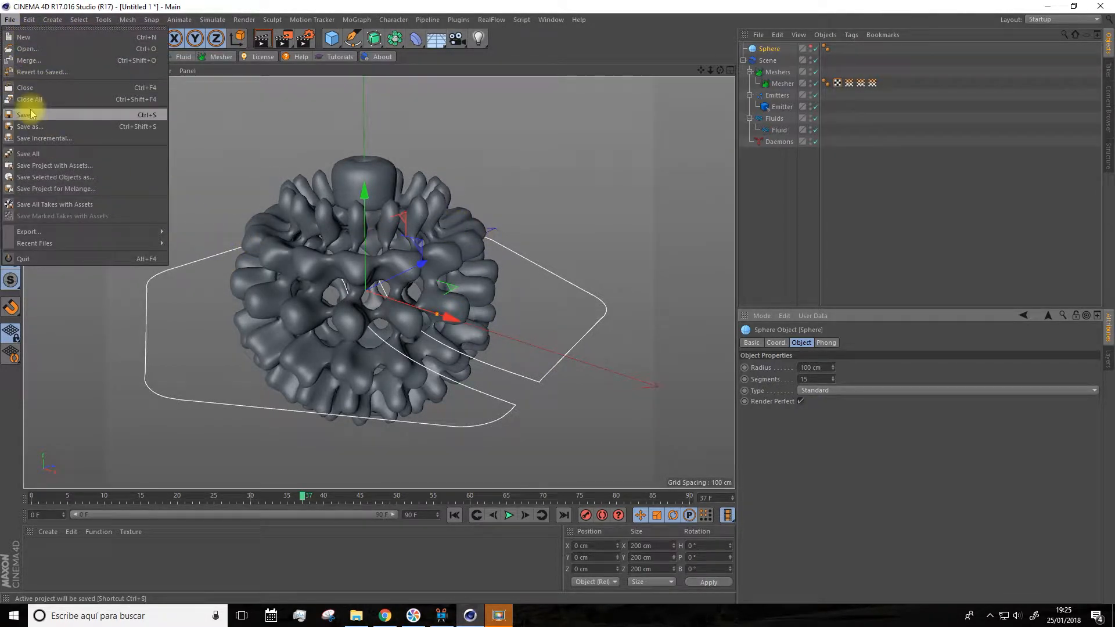
pyautogui.click(38, 133)
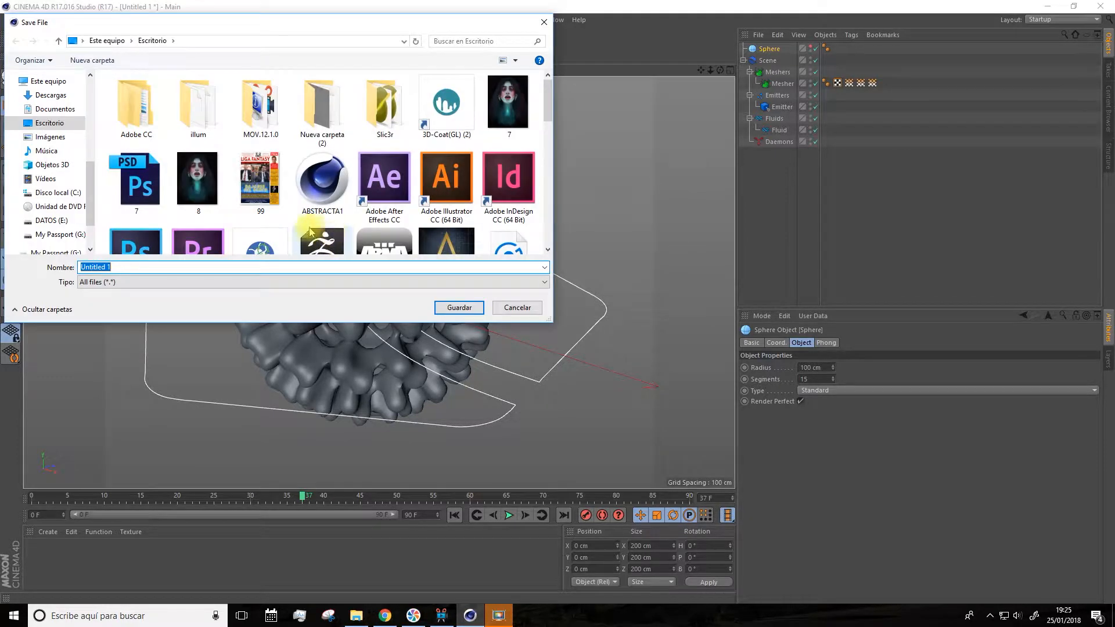
pyautogui.write('escena 3')
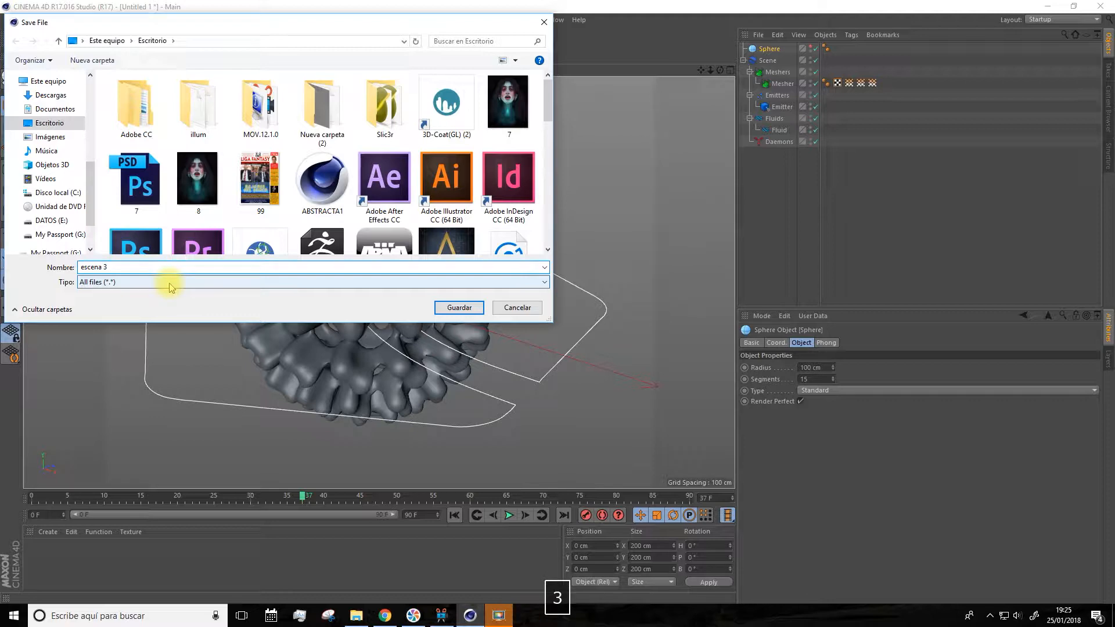
pyautogui.click(459, 308)
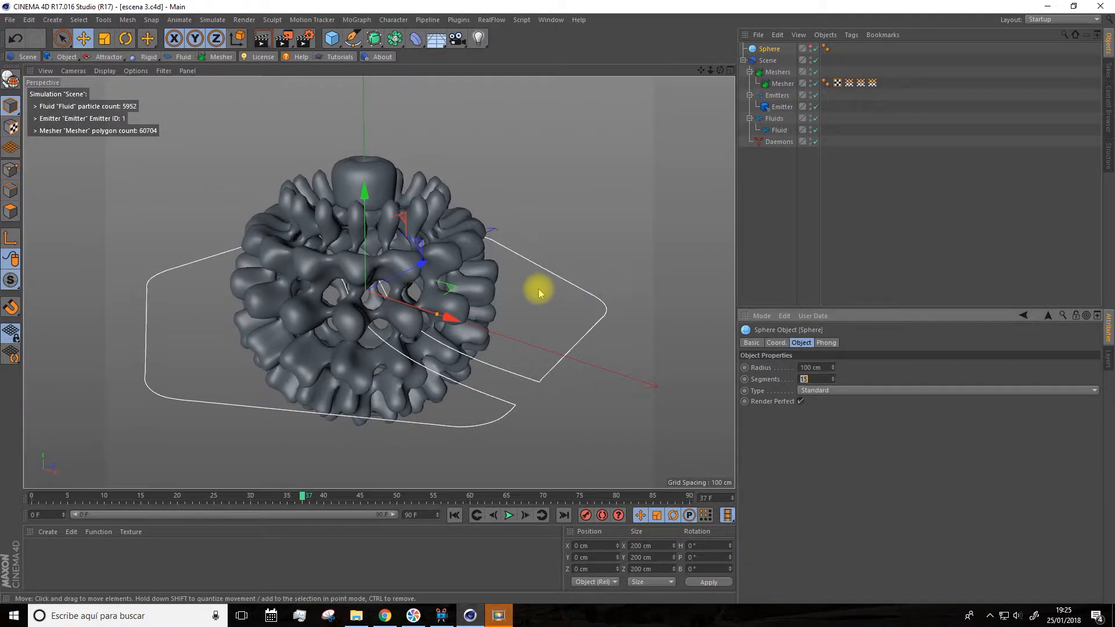
# Inspect the meshed fluid from a higher angle while playing the simulation up to frame 70
pyautogui.keyDown('alt'); pyautogui.moveTo(534, 229); pyautogui.dragTo(639, 112); pyautogui.keyUp('alt')
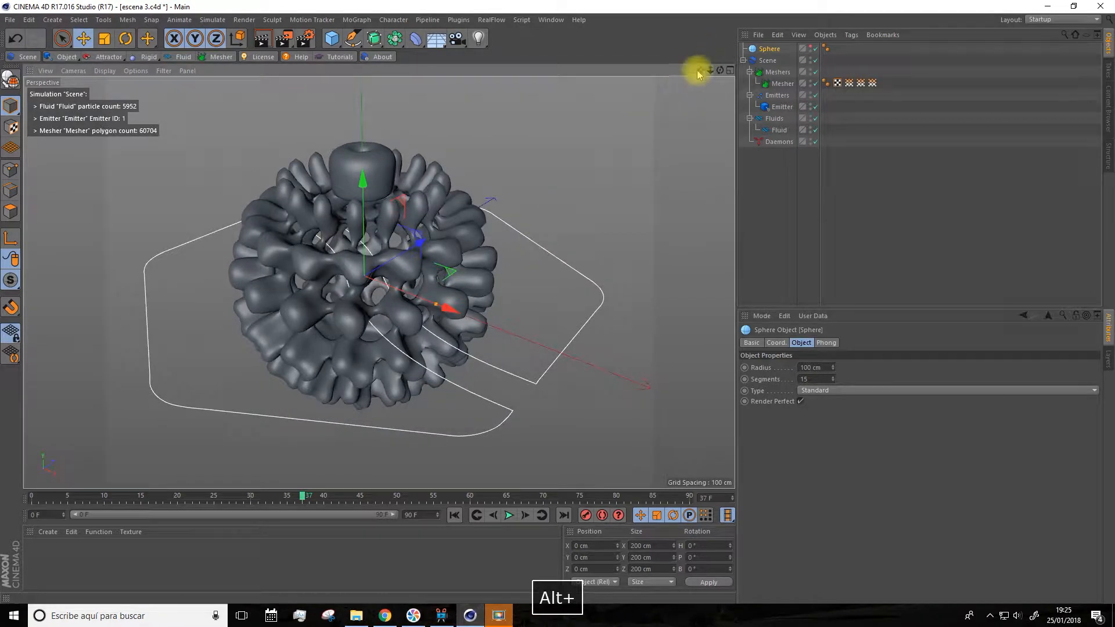
pyautogui.moveTo(698, 71); pyautogui.dragTo(663, 100)
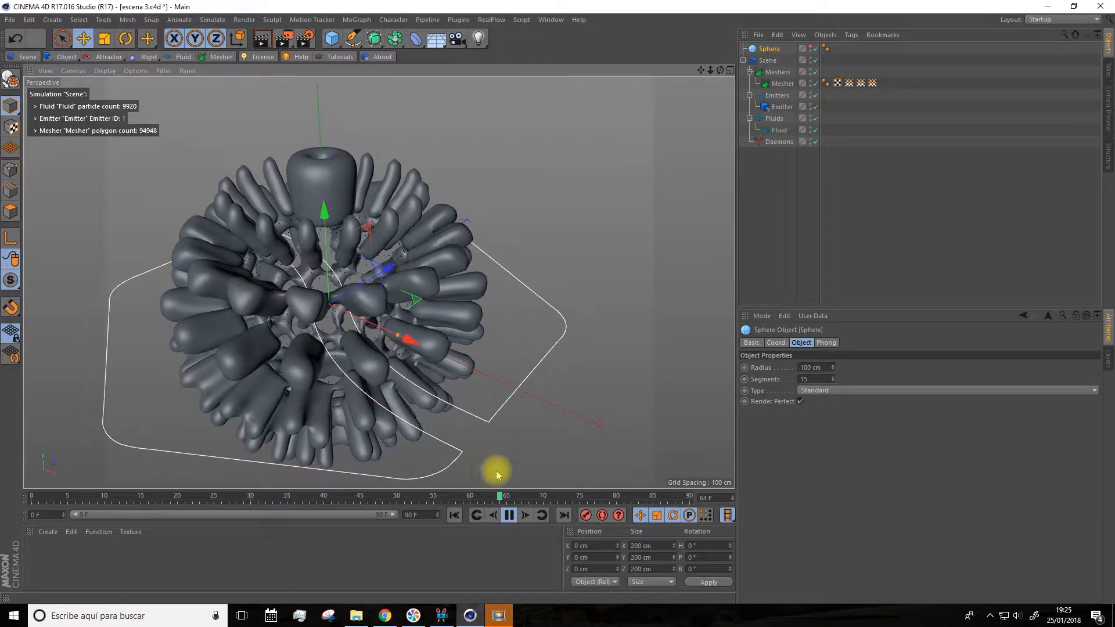
pyautogui.click(509, 515)
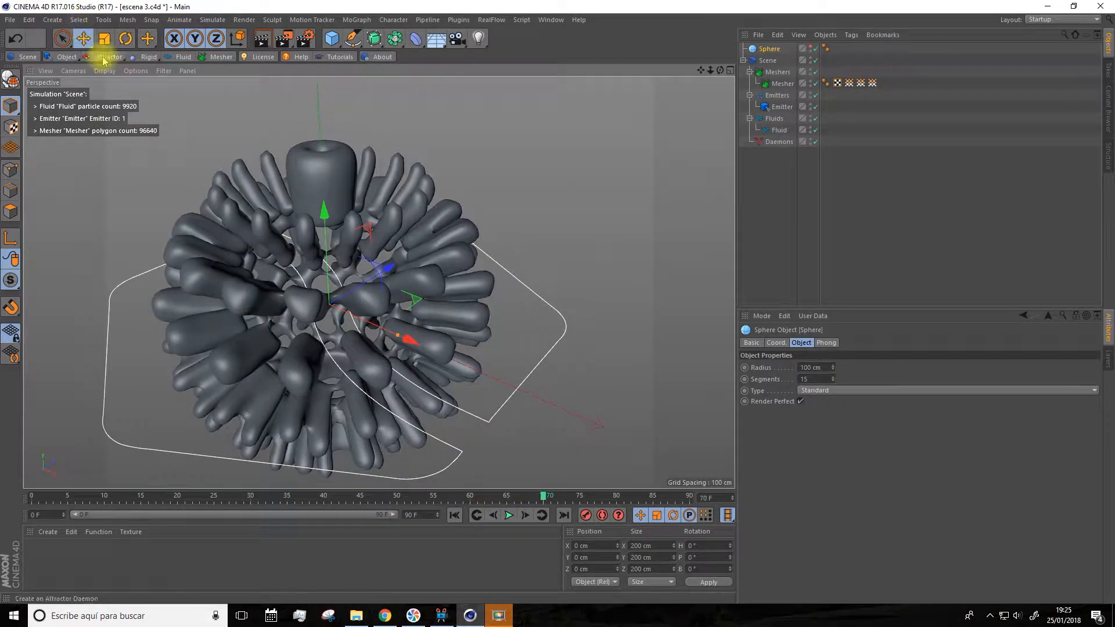
# Add a Drag daemon, replay the simulation from the start and set the Drag Strength to 13.6
pyautogui.click(104, 59)
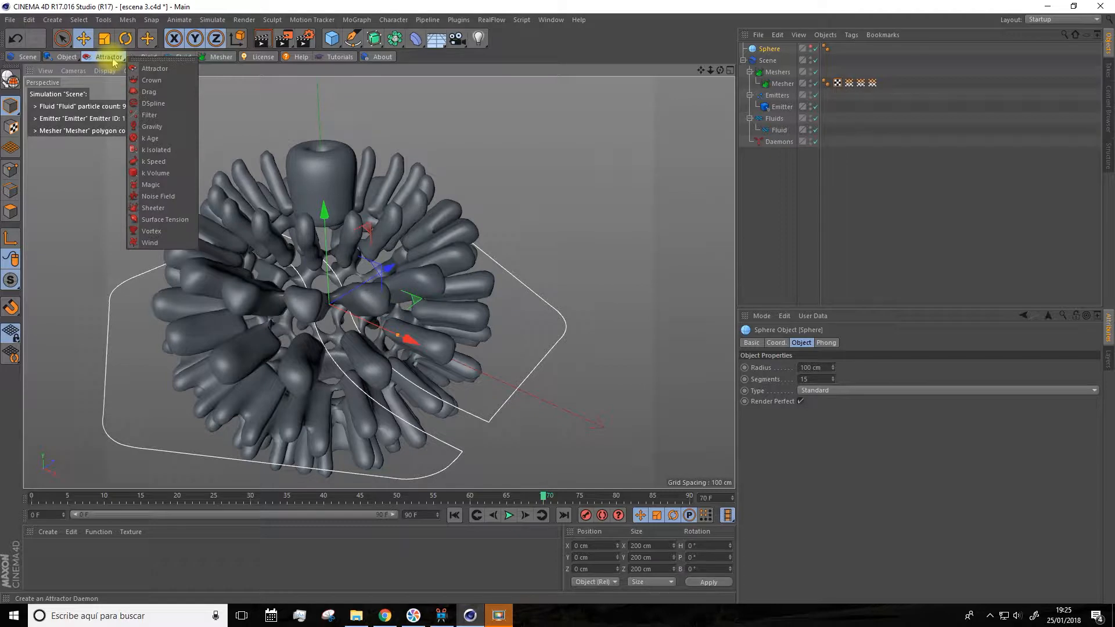
pyautogui.click(150, 93)
pyautogui.click(455, 515)
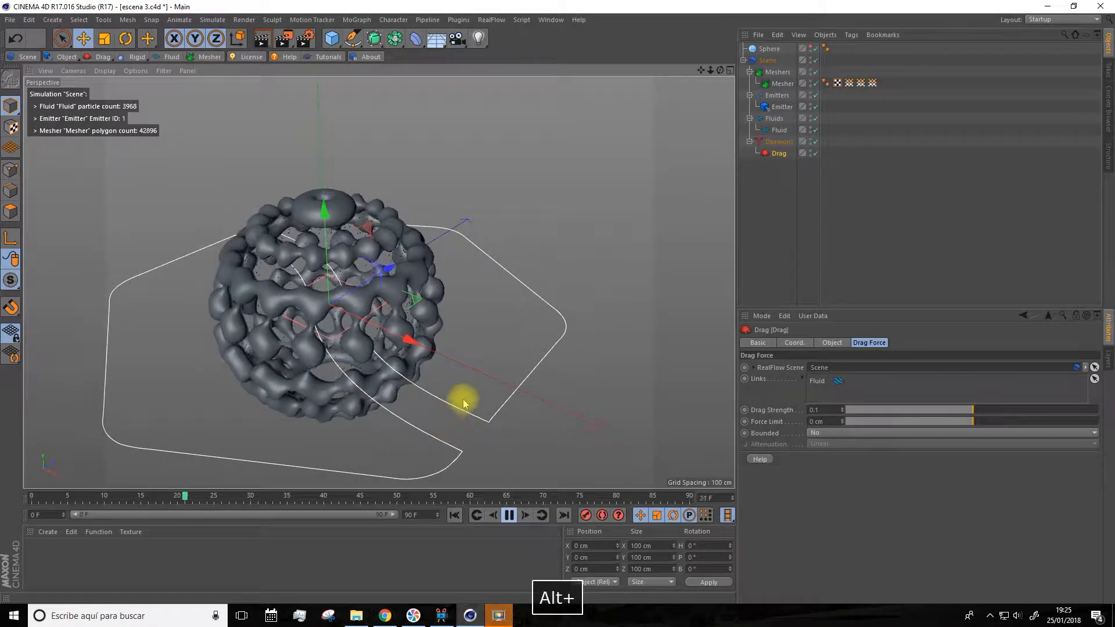
pyautogui.keyDown('alt'); pyautogui.moveTo(465, 403); pyautogui.dragTo(608, 413); pyautogui.keyUp('alt')
pyautogui.moveTo(990, 410); pyautogui.dragTo(1009, 412)
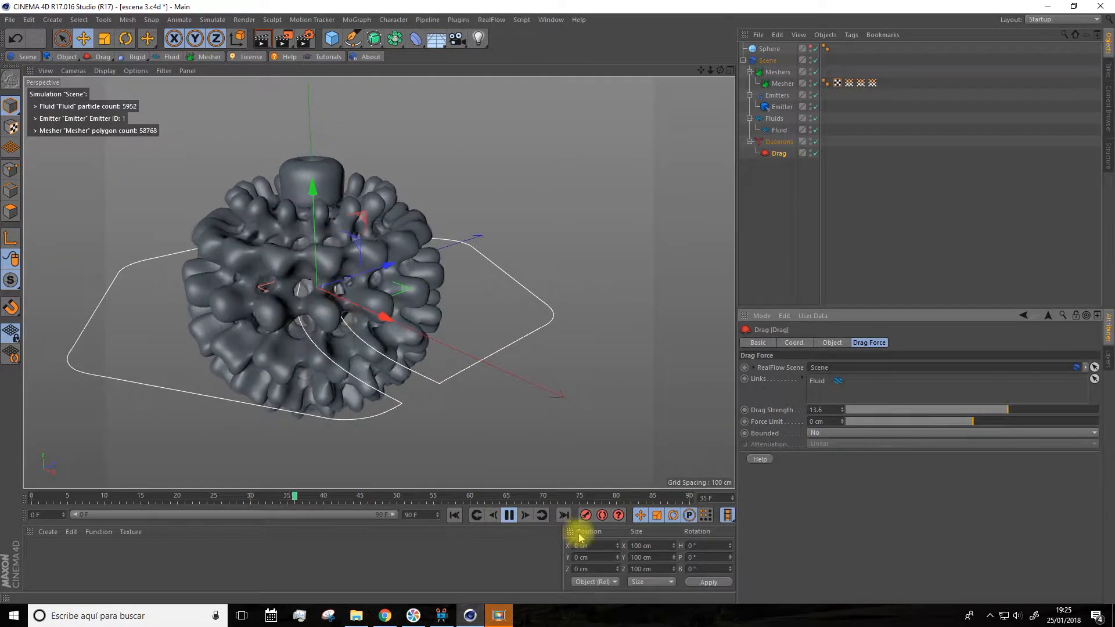
# Replay the simulation, try a Distance Threshold of 115 cm on the emitter, and play again from the start
pyautogui.click(454, 515)
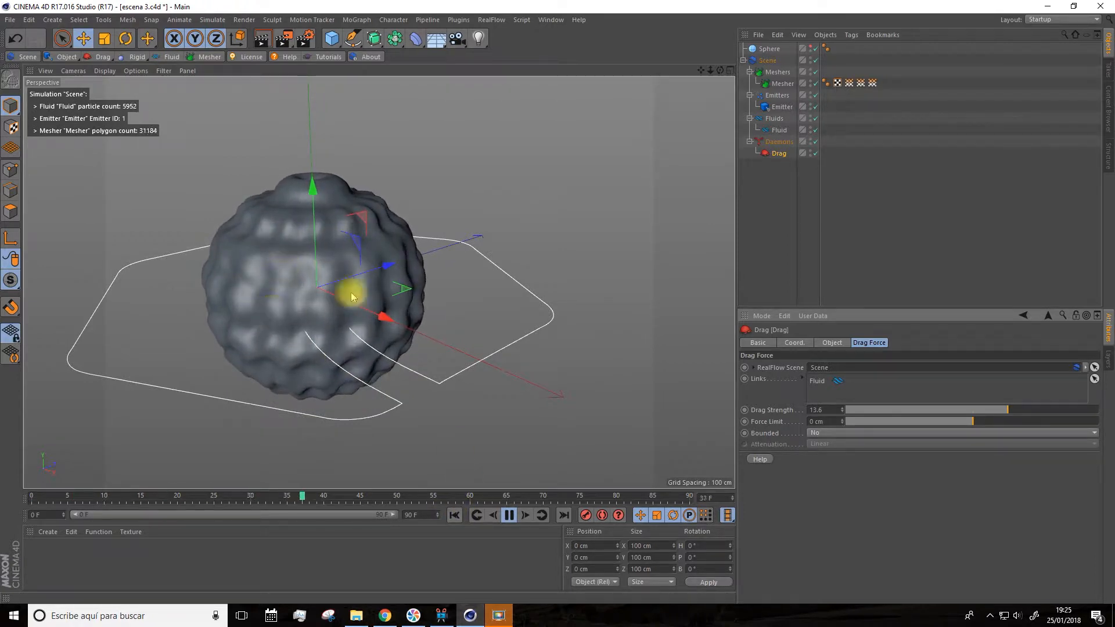
pyautogui.click(782, 106)
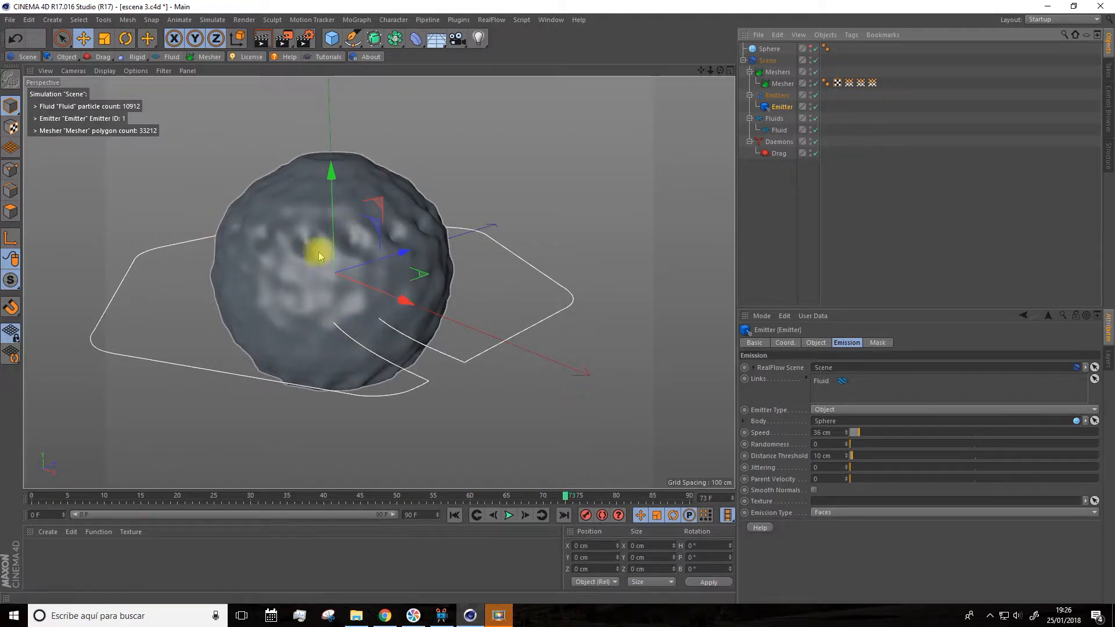
pyautogui.moveTo(873, 459); pyautogui.dragTo(876, 457)
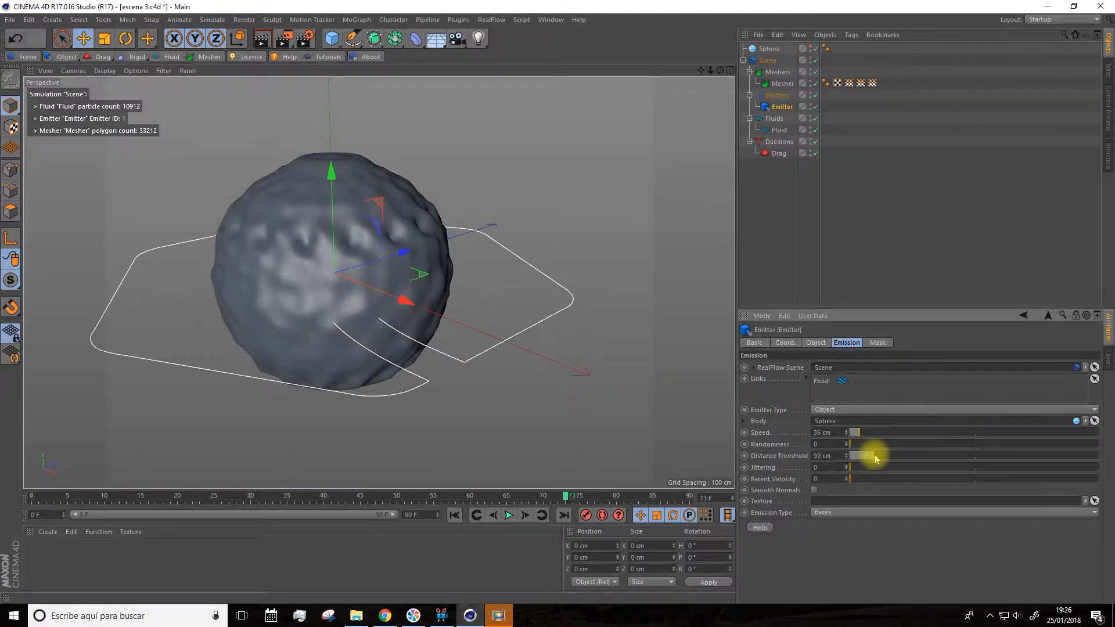
pyautogui.click(455, 515)
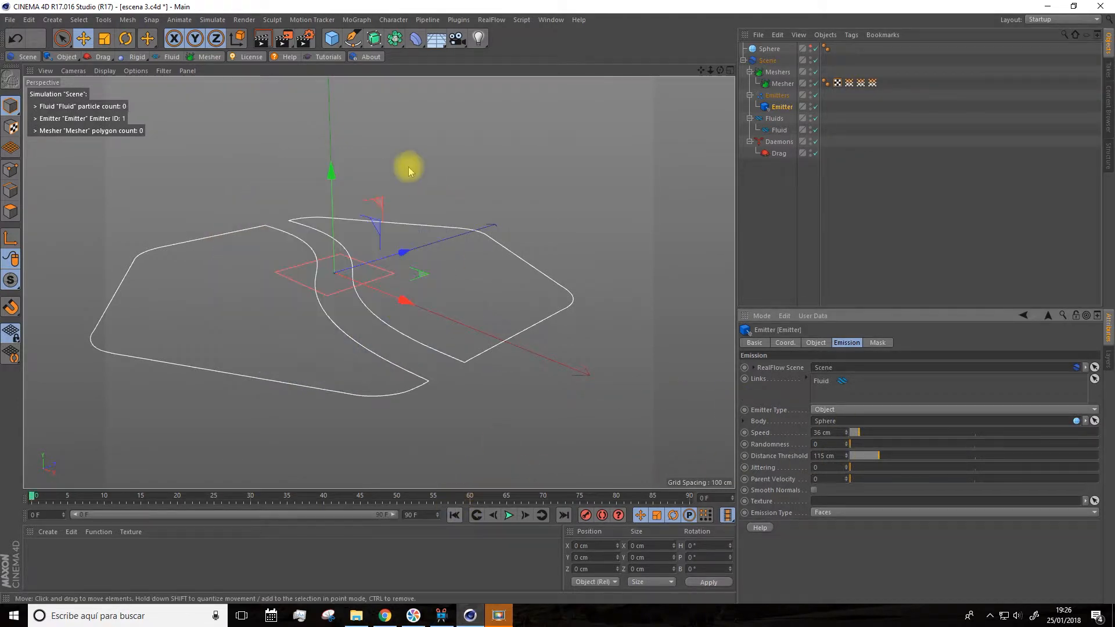
pyautogui.click(509, 515)
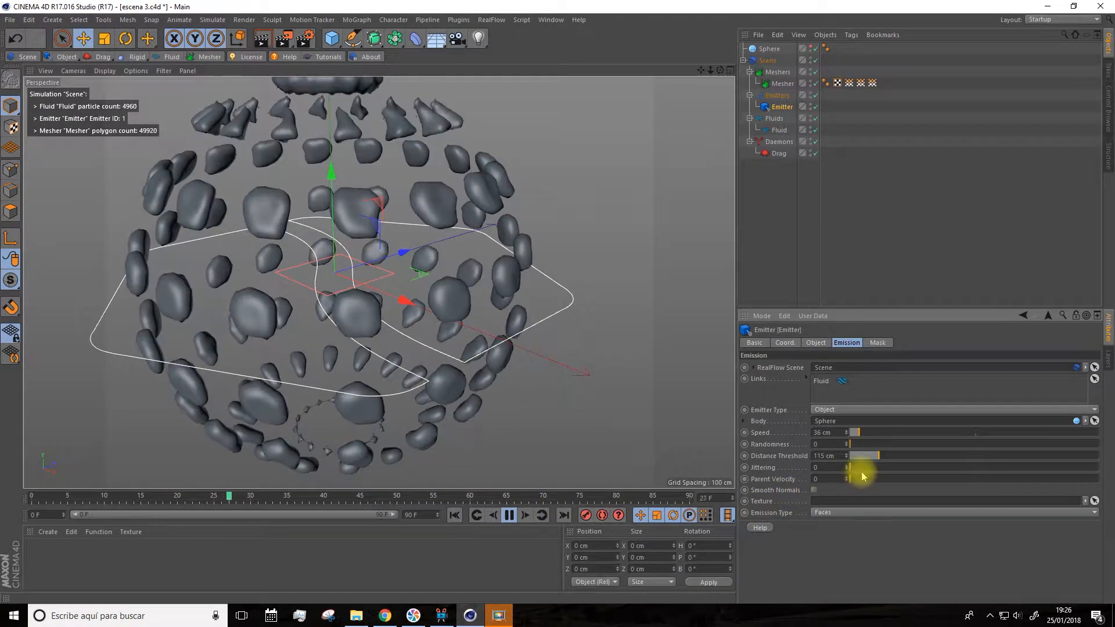
# Set the emitter's Distance Threshold to 10 cm and replay the simulation from the start up to frame 21
pyautogui.moveTo(871, 462); pyautogui.dragTo(864, 462)
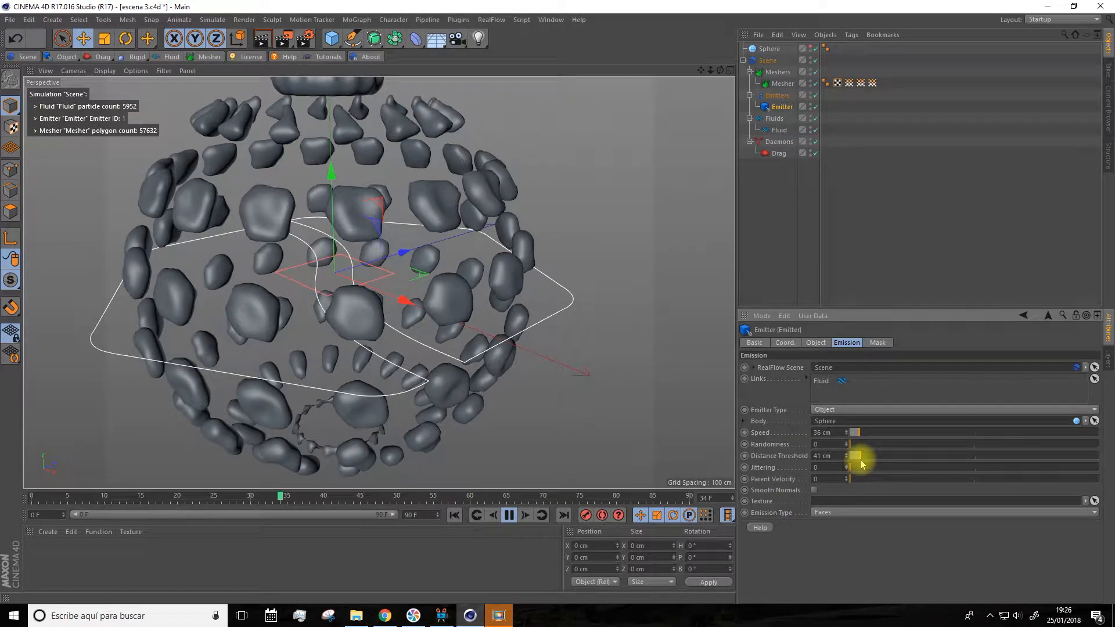
pyautogui.moveTo(835, 455); pyautogui.dragTo(800, 457)
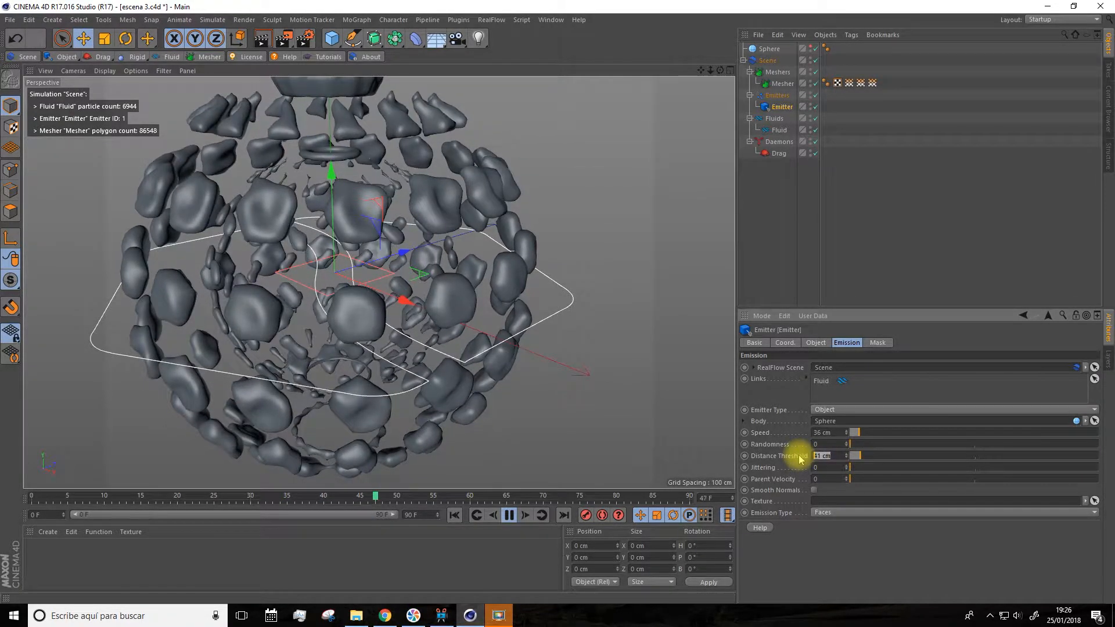
pyautogui.write('10')
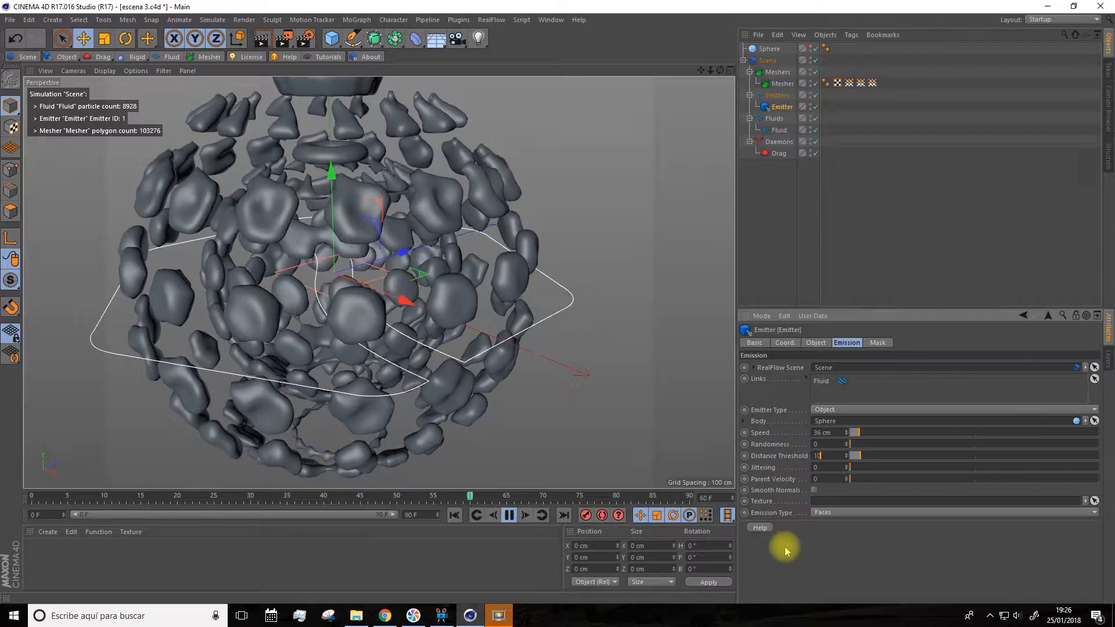
pyautogui.click(455, 515)
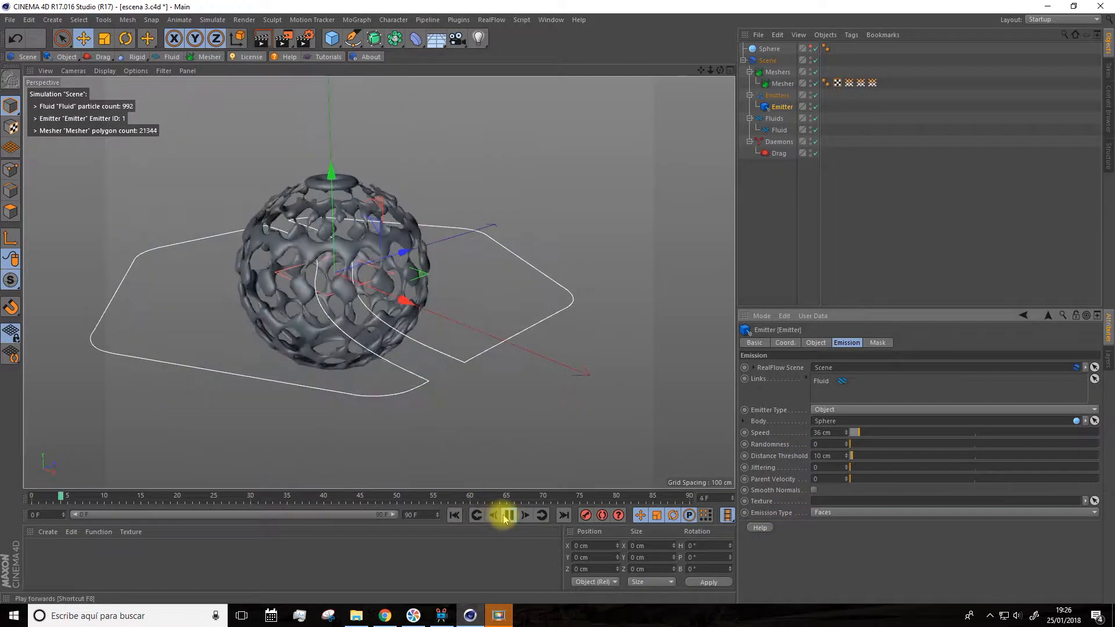
pyautogui.click(508, 516)
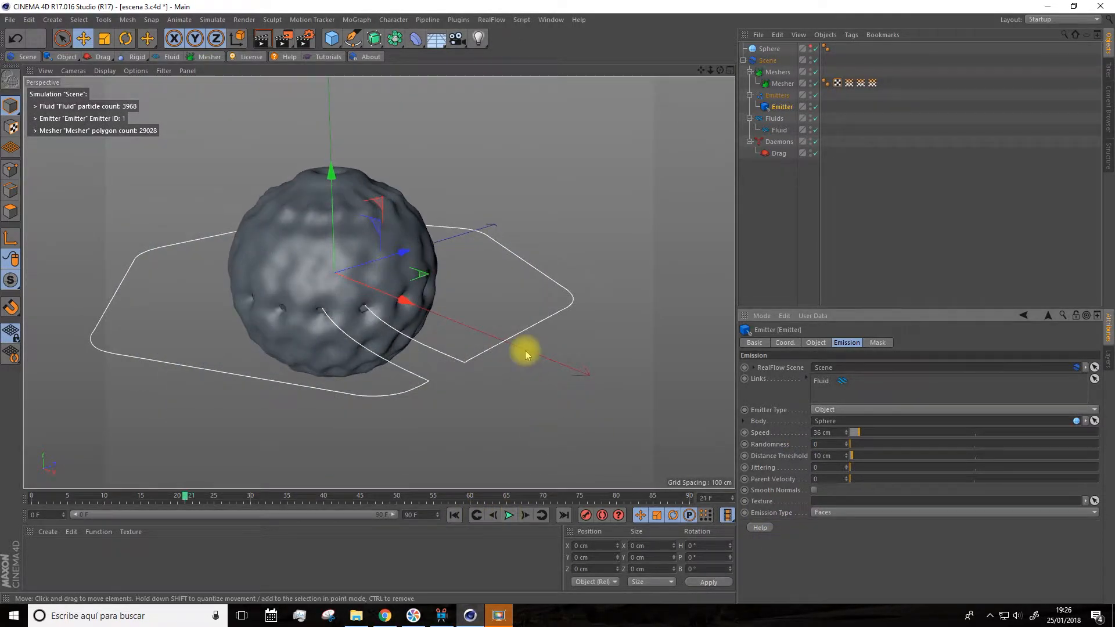
# Add a Sheeter daemon and replay the simulation from the start up to frame 75
pyautogui.click(102, 57)
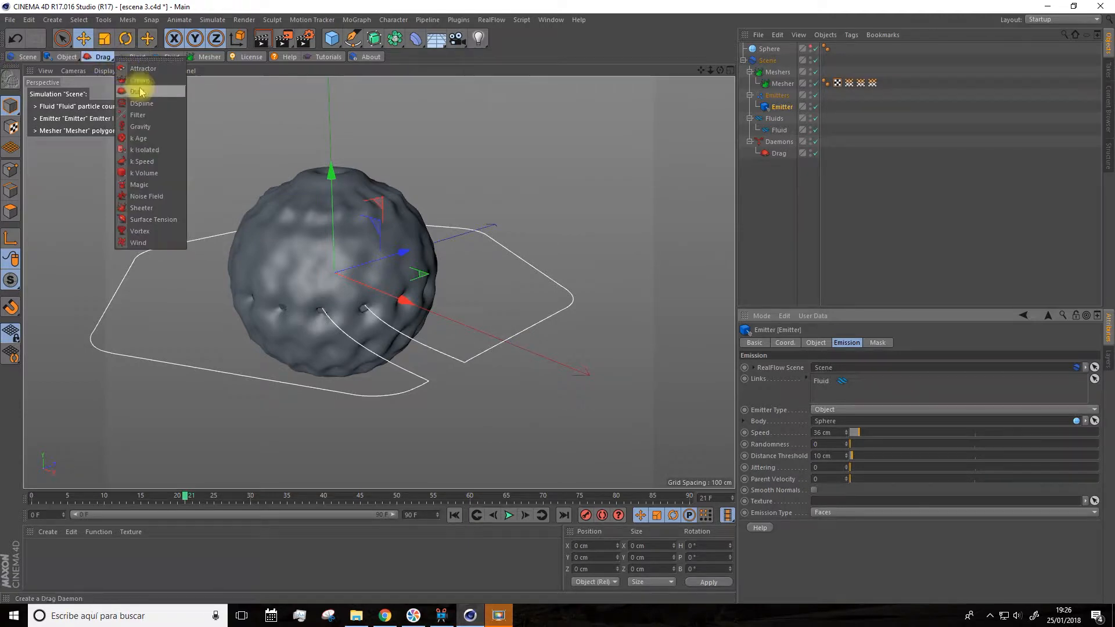
pyautogui.click(142, 208)
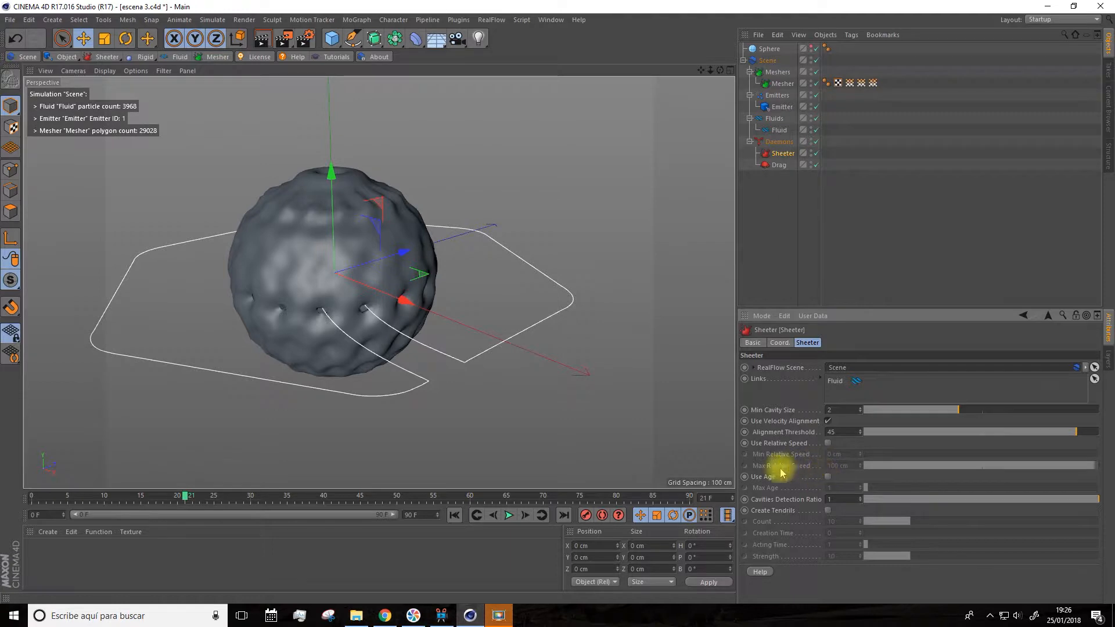
pyautogui.click(454, 515)
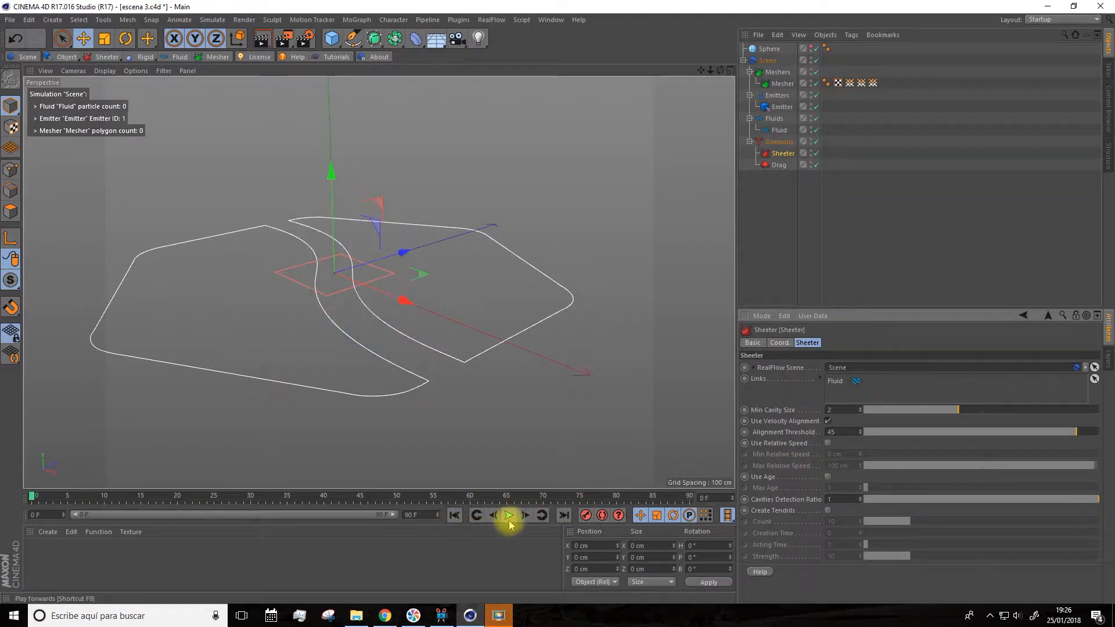
pyautogui.click(508, 516)
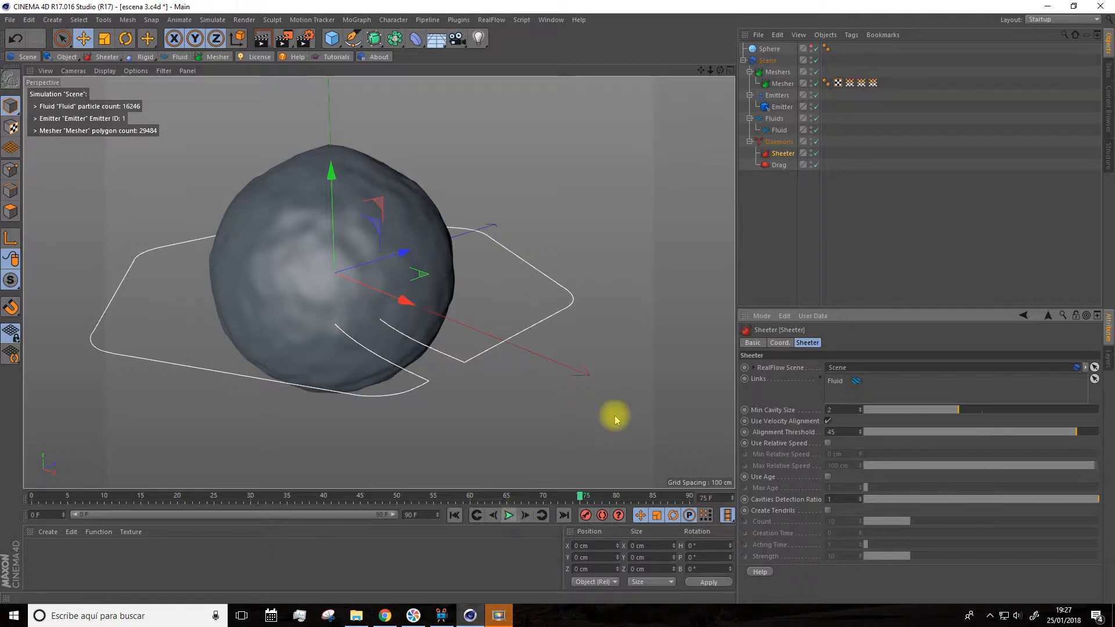
# Add a Noise Field daemon to the RealFlow scene
pyautogui.click(101, 58)
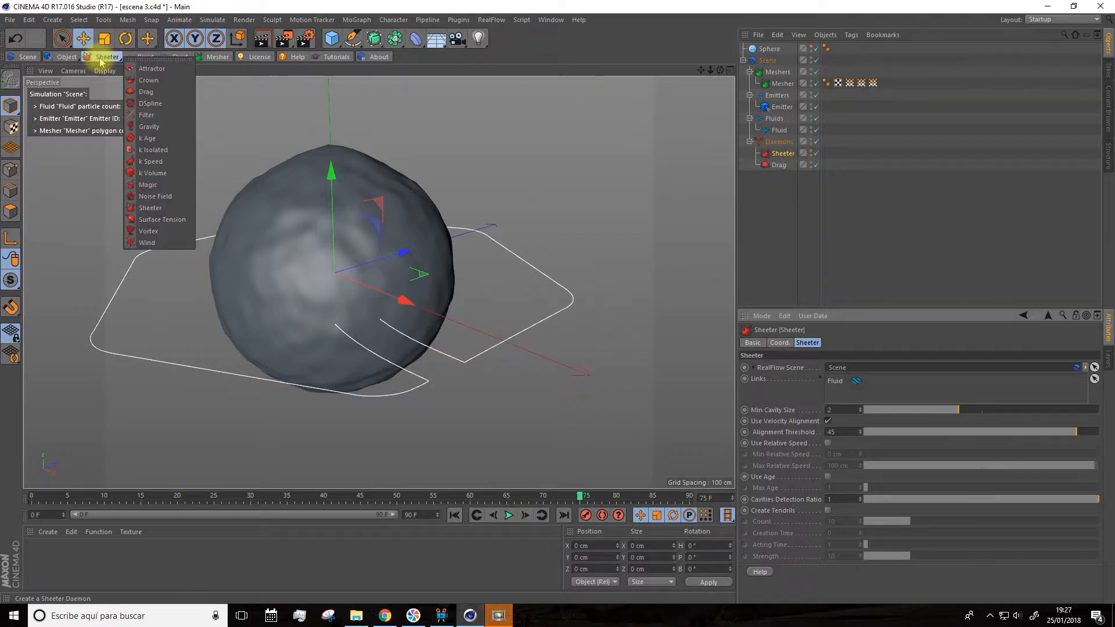
pyautogui.click(153, 197)
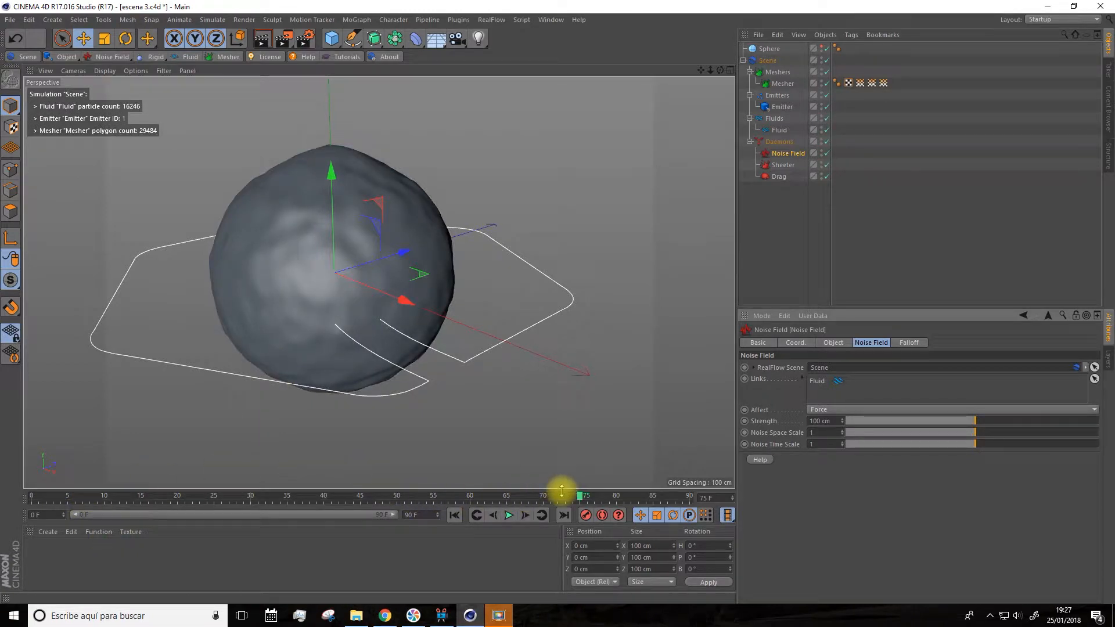
# Turn on automatic keyframing and key the emitter's Speed at 36 cm at frames 0 and 10
pyautogui.click(780, 110)
pyautogui.moveTo(580, 496)
pyautogui.mouseDown()
pyautogui.moveTo(456, 511)
pyautogui.moveTo(20, 521)
pyautogui.mouseUp()
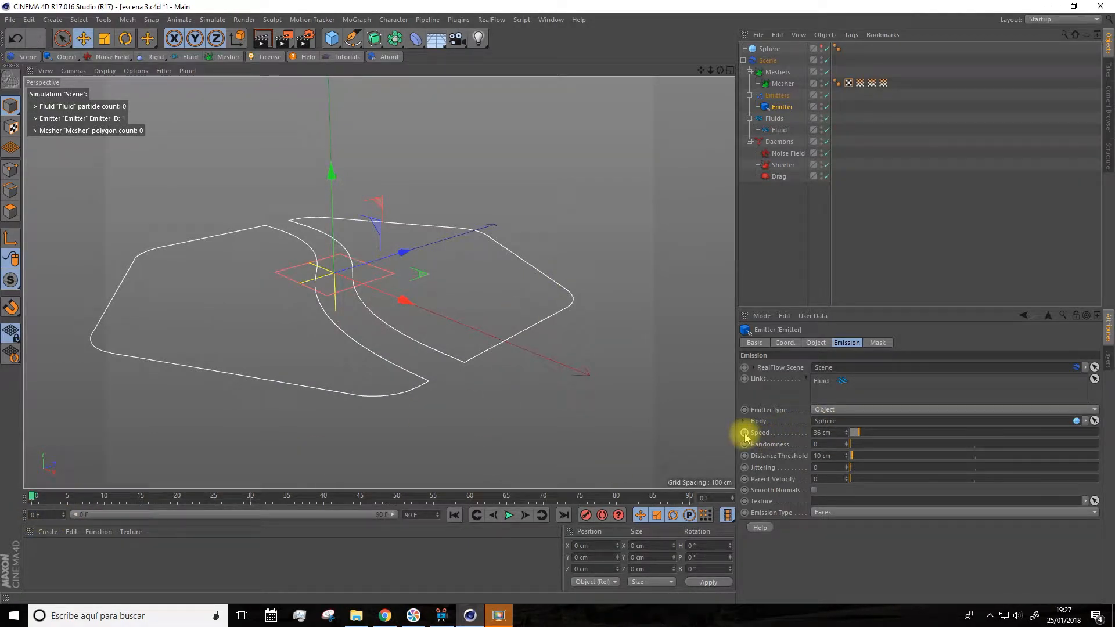
pyautogui.click(601, 515)
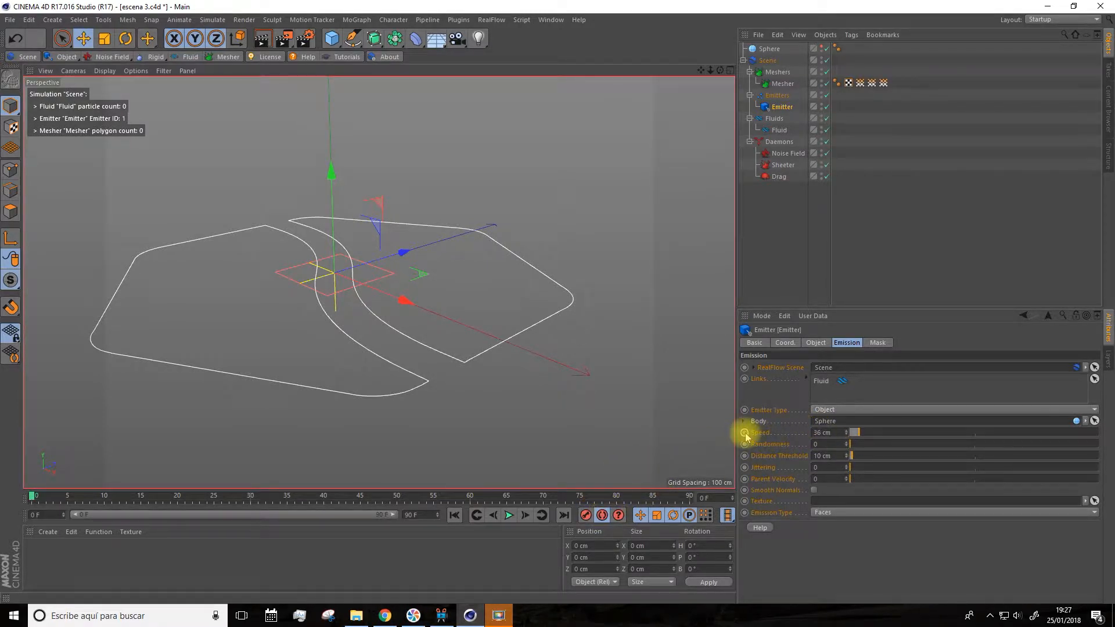
pyautogui.click(745, 433)
pyautogui.moveTo(32, 495); pyautogui.dragTo(107, 496)
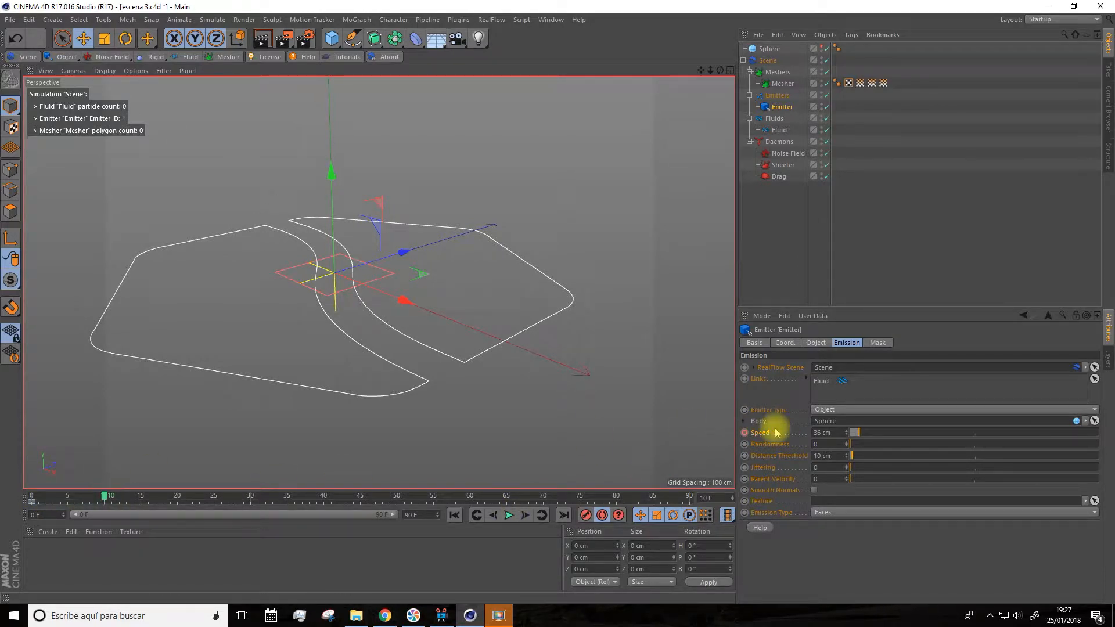
pyautogui.click(744, 433)
# Key the emitter's Speed at 294 cm at frames 17 and 25 and 17 cm at frame 28, and play up to frame 31
pyautogui.moveTo(105, 497); pyautogui.dragTo(156, 512)
pyautogui.moveTo(858, 432); pyautogui.dragTo(924, 426)
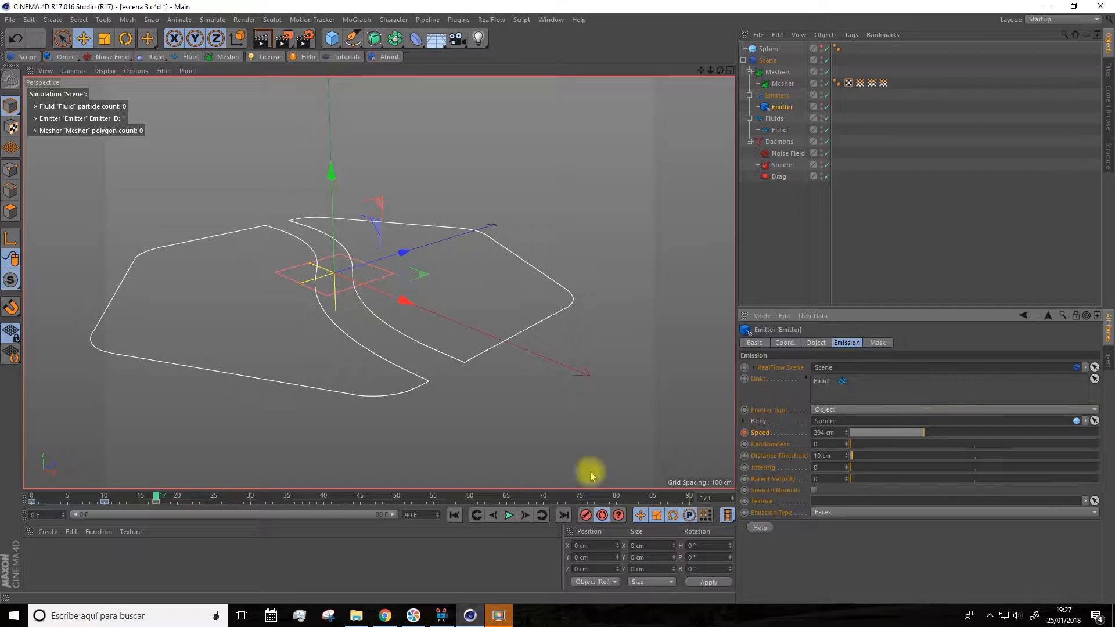
pyautogui.moveTo(156, 498); pyautogui.dragTo(201, 498)
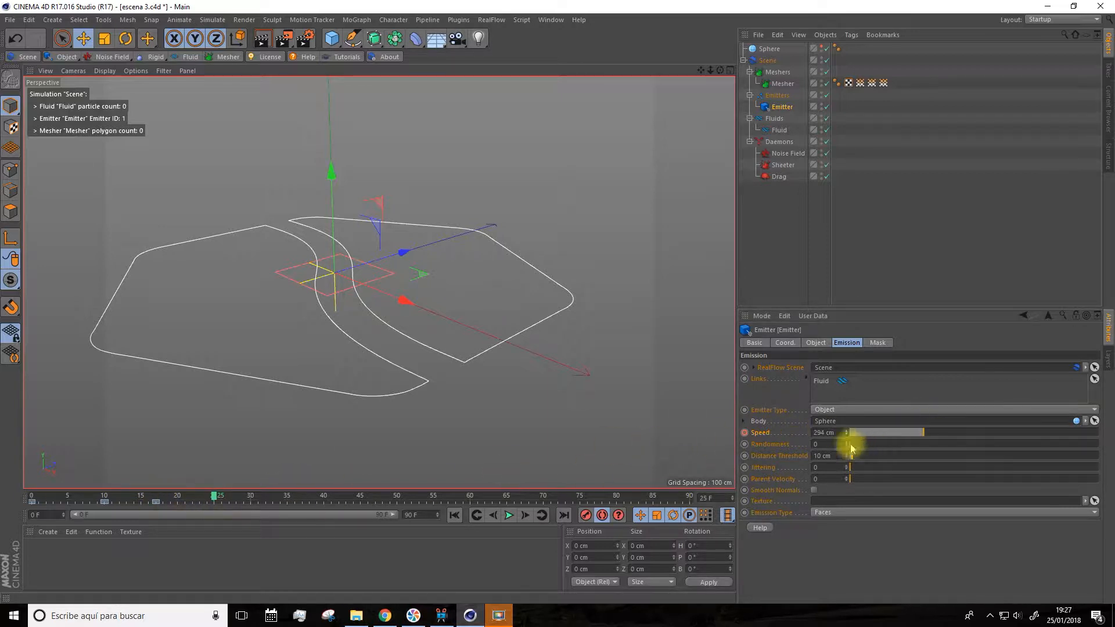
pyautogui.click(744, 432)
pyautogui.moveTo(215, 501); pyautogui.dragTo(260, 500)
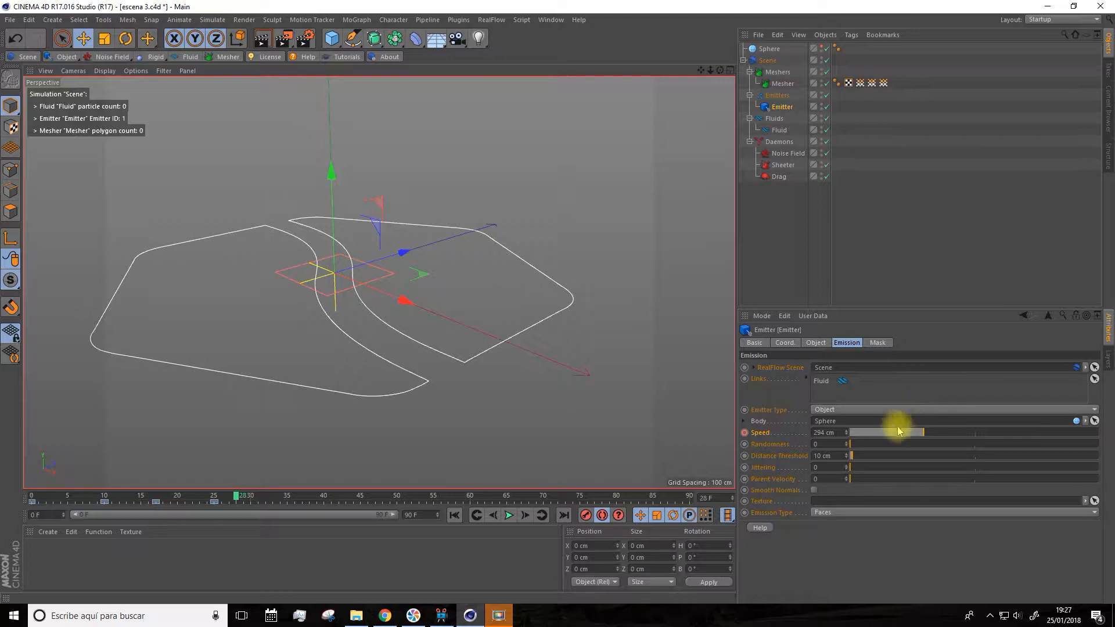
pyautogui.moveTo(899, 429); pyautogui.dragTo(867, 444)
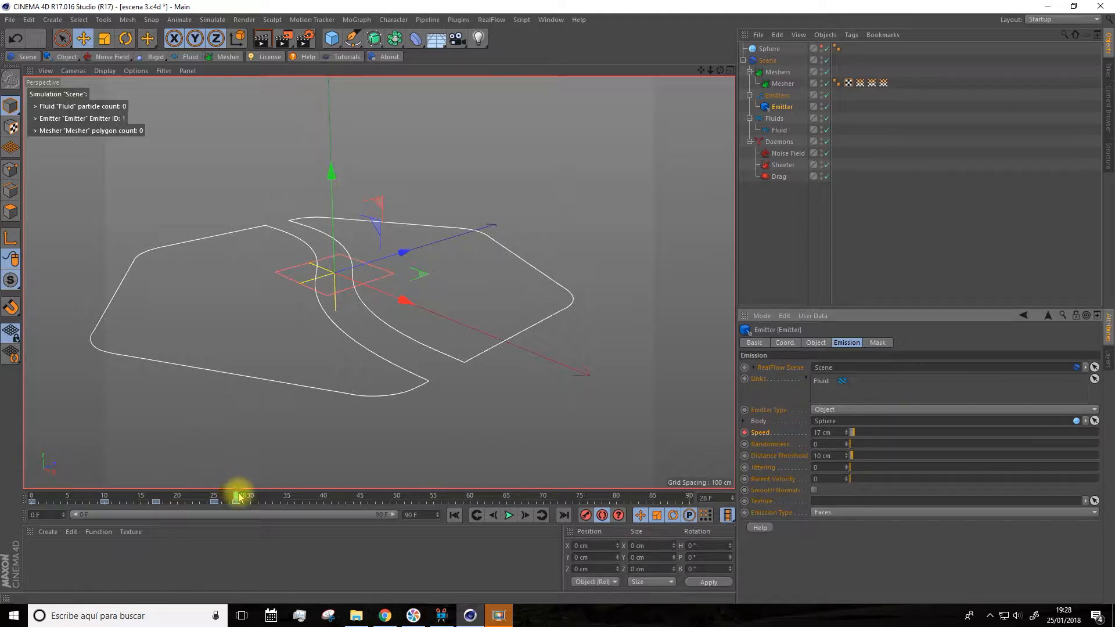
pyautogui.click(508, 516)
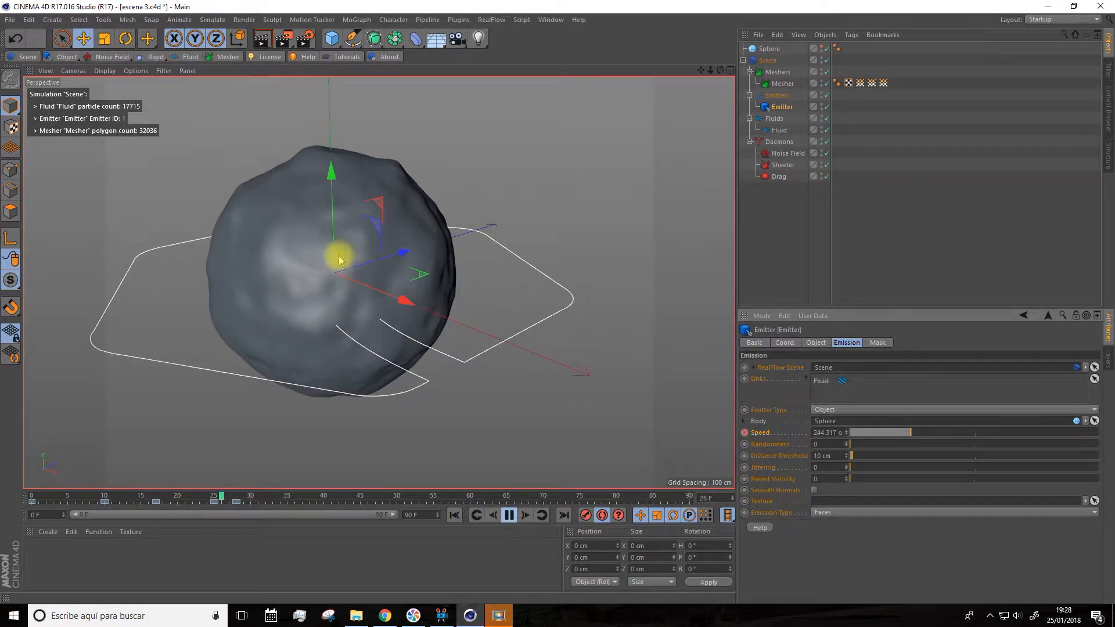
pyautogui.click(509, 515)
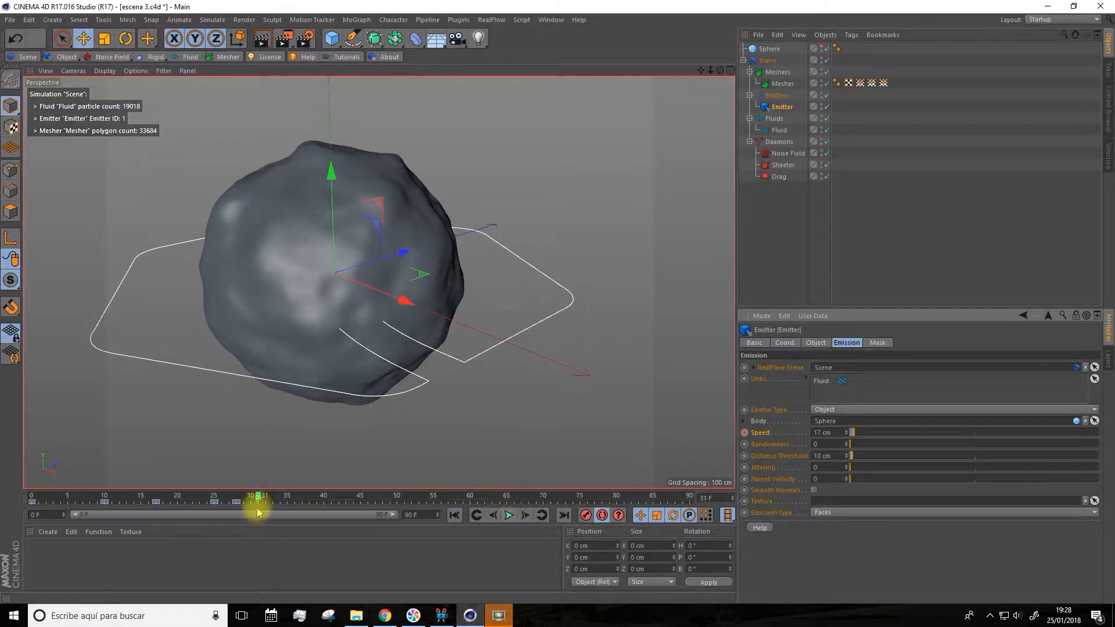
# Key the emitter's Distance Threshold at 10 cm at frames 0 and 13, vary it up to about frame 29, and replay from the start
pyautogui.moveTo(260, 499); pyautogui.dragTo(30, 514)
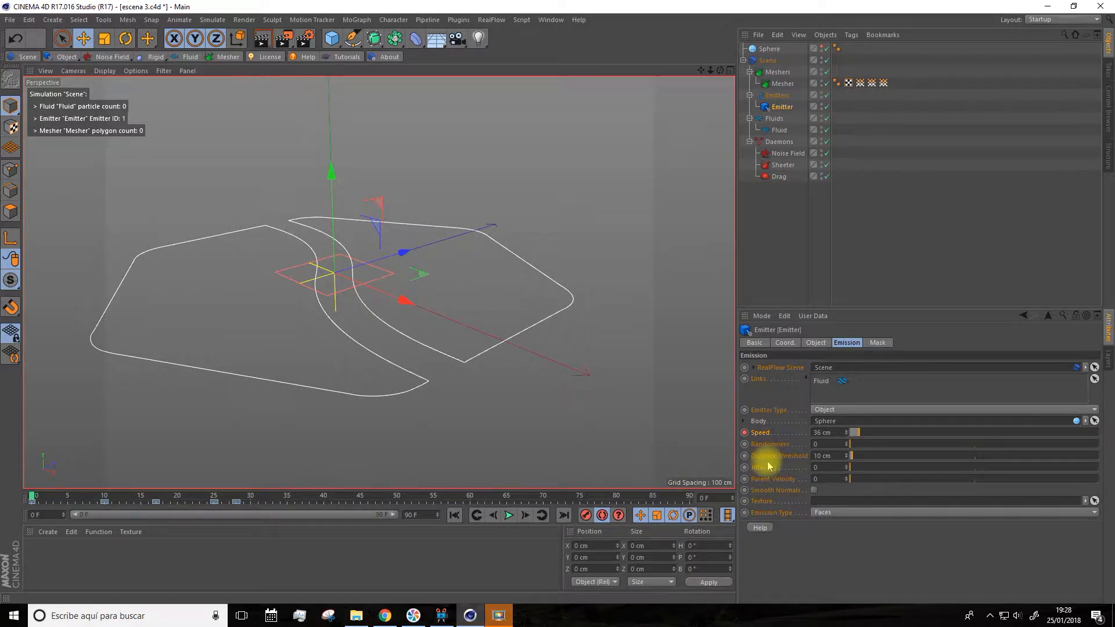
pyautogui.click(126, 499)
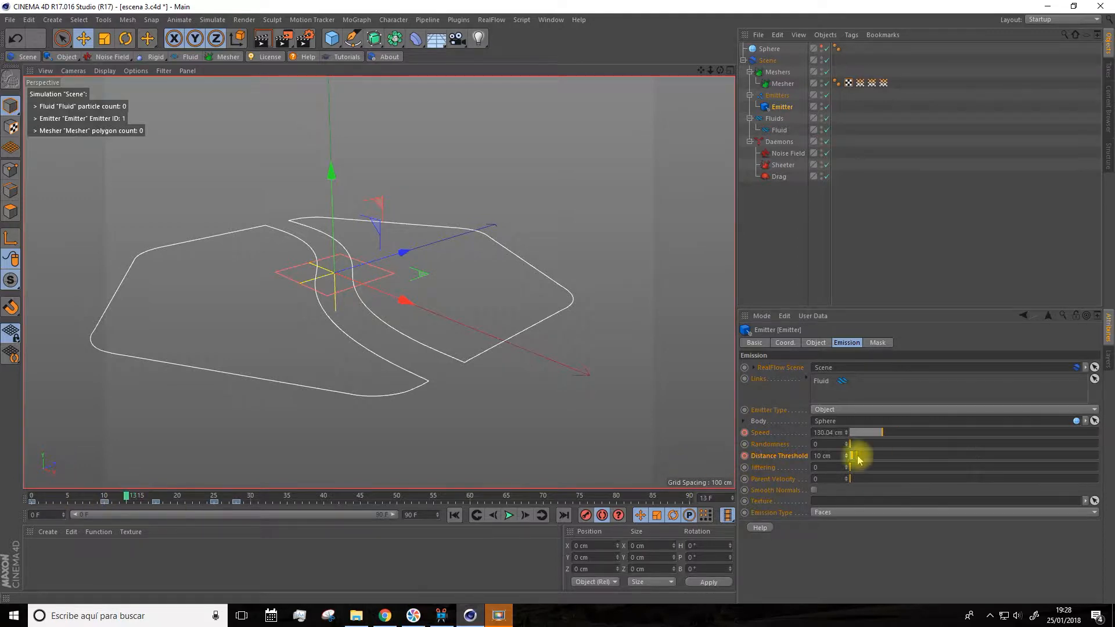
pyautogui.click(199, 498)
pyautogui.click(220, 498)
pyautogui.click(863, 455)
pyautogui.click(244, 498)
pyautogui.click(853, 456)
pyautogui.click(454, 515)
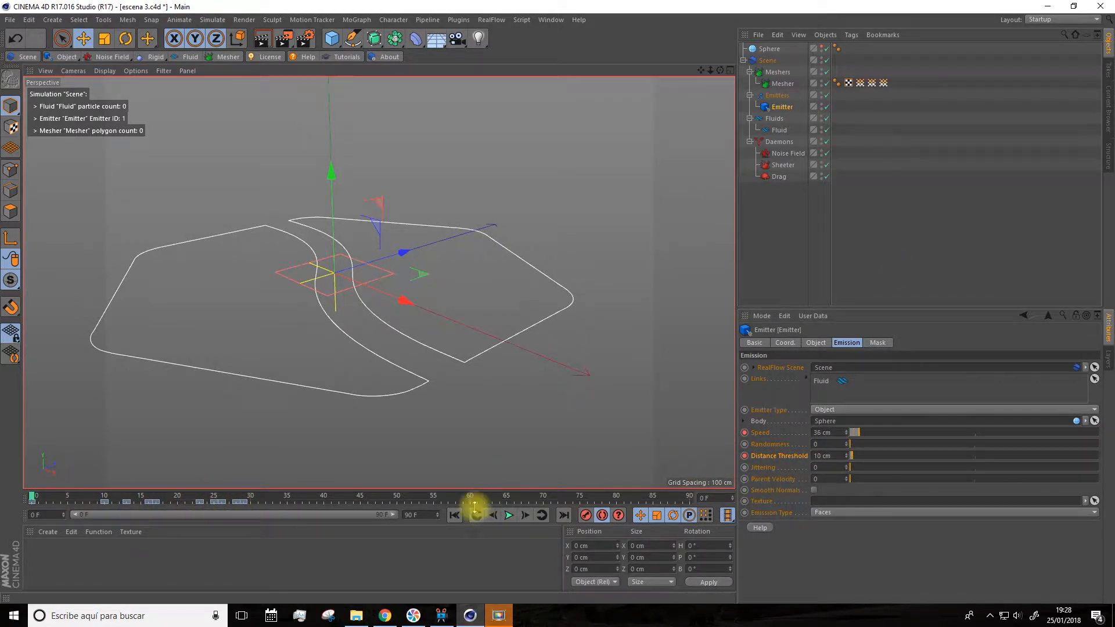
pyautogui.click(507, 514)
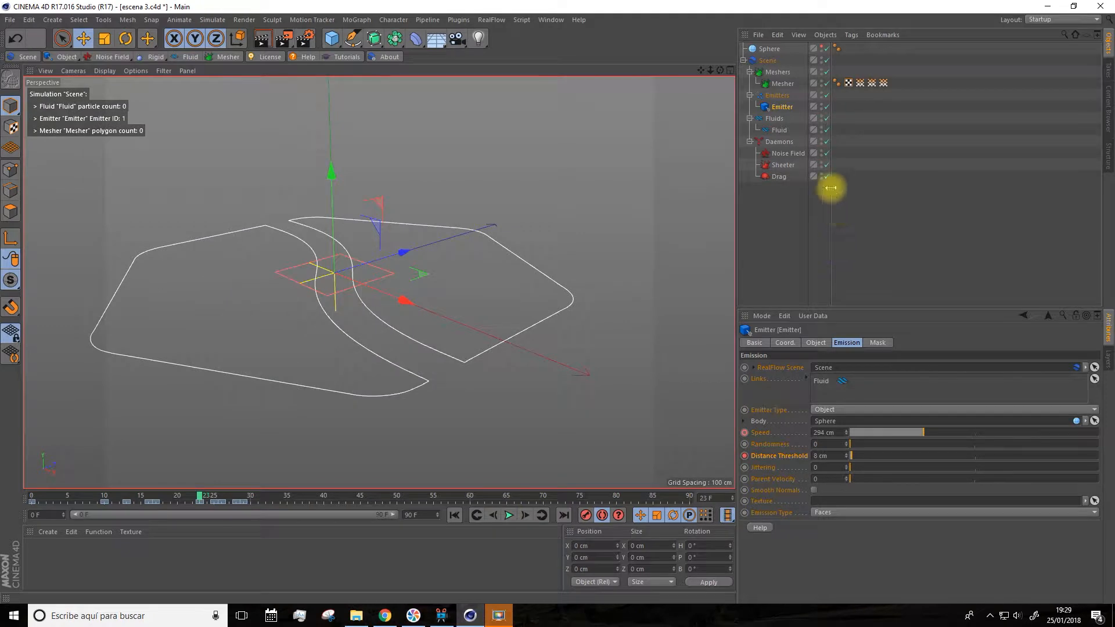
# Key the Noise Field daemon's Strength at 100 cm at frames 0 and 13
pyautogui.click(790, 154)
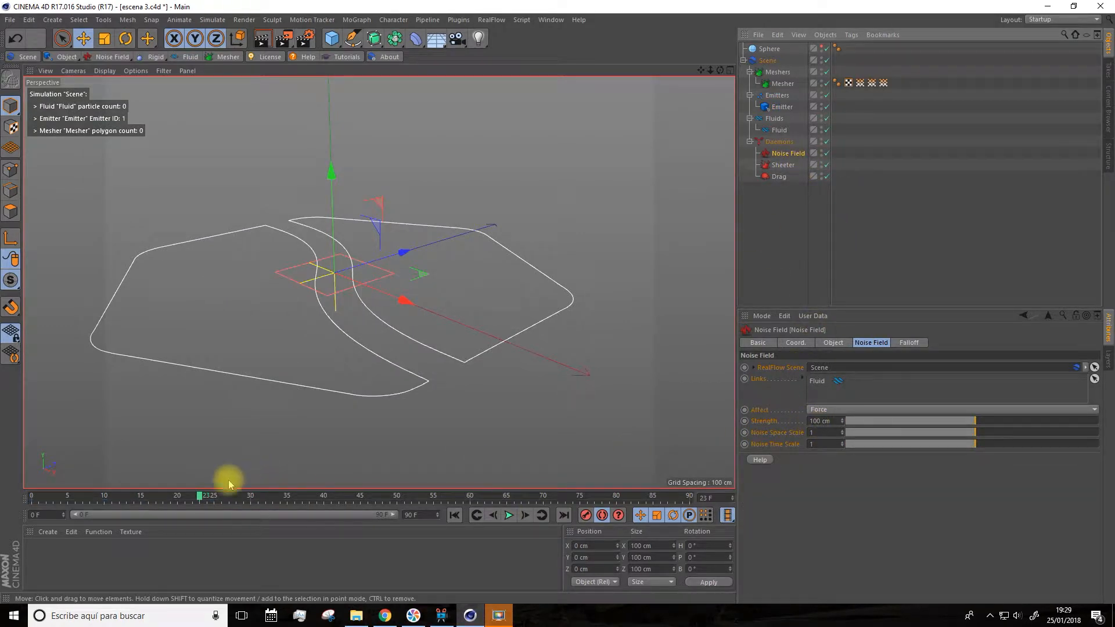
pyautogui.moveTo(196, 491); pyautogui.dragTo(132, 484)
pyautogui.moveTo(219, 499); pyautogui.dragTo(33, 493)
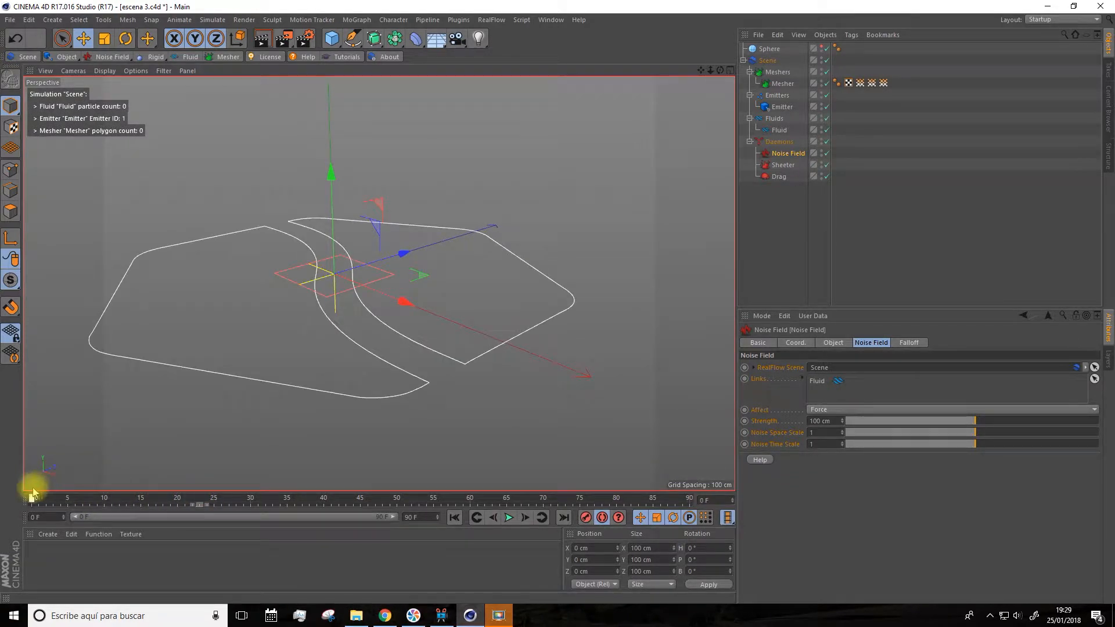
pyautogui.keyDown('ctrl'); pyautogui.click(745, 422); pyautogui.keyUp('ctrl')
pyautogui.click(126, 498)
pyautogui.keyDown('ctrl'); pyautogui.click(745, 422); pyautogui.keyUp('ctrl')
# Key the Noise Field's Strength at 2705.5 cm at frame 17 and move that key to frame 16
pyautogui.click(156, 499)
pyautogui.moveTo(975, 421); pyautogui.dragTo(1041, 423)
pyautogui.keyDown('ctrl'); pyautogui.click(745, 422); pyautogui.keyUp('ctrl')
pyautogui.moveTo(156, 504); pyautogui.dragTo(146, 506)
# Key the Noise Field's Strength at frame 19 without changing its value, and at 148.4 cm at frame 23
pyautogui.click(169, 498)
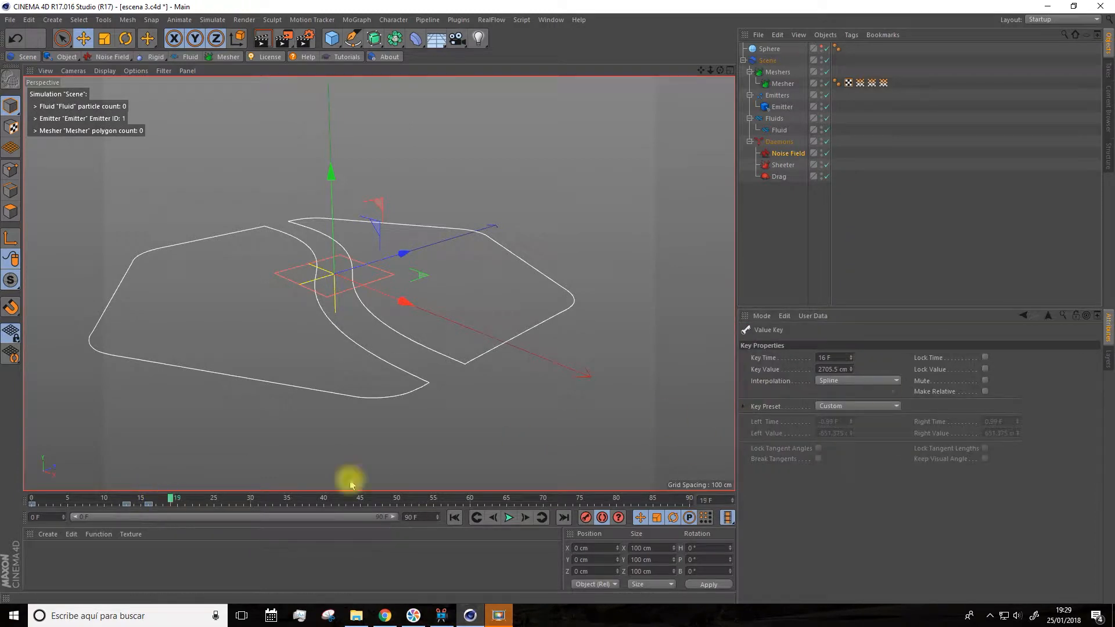
pyautogui.click(784, 152)
pyautogui.keyDown('ctrl'); pyautogui.click(746, 422); pyautogui.keyUp('ctrl')
pyautogui.click(199, 499)
pyautogui.click(976, 421)
pyautogui.keyDown('ctrl'); pyautogui.click(745, 421); pyautogui.keyUp('ctrl')
# Play the simulation up to frame 23 and inspect the whole meshed fluid shape from farther away
pyautogui.click(517, 518)
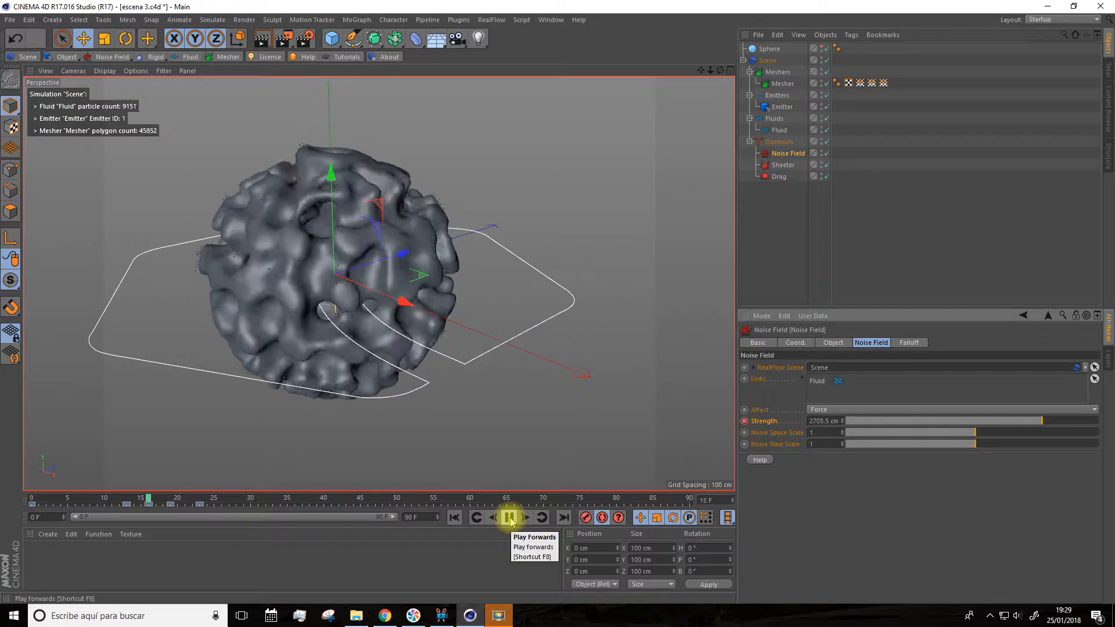
pyautogui.click(509, 517)
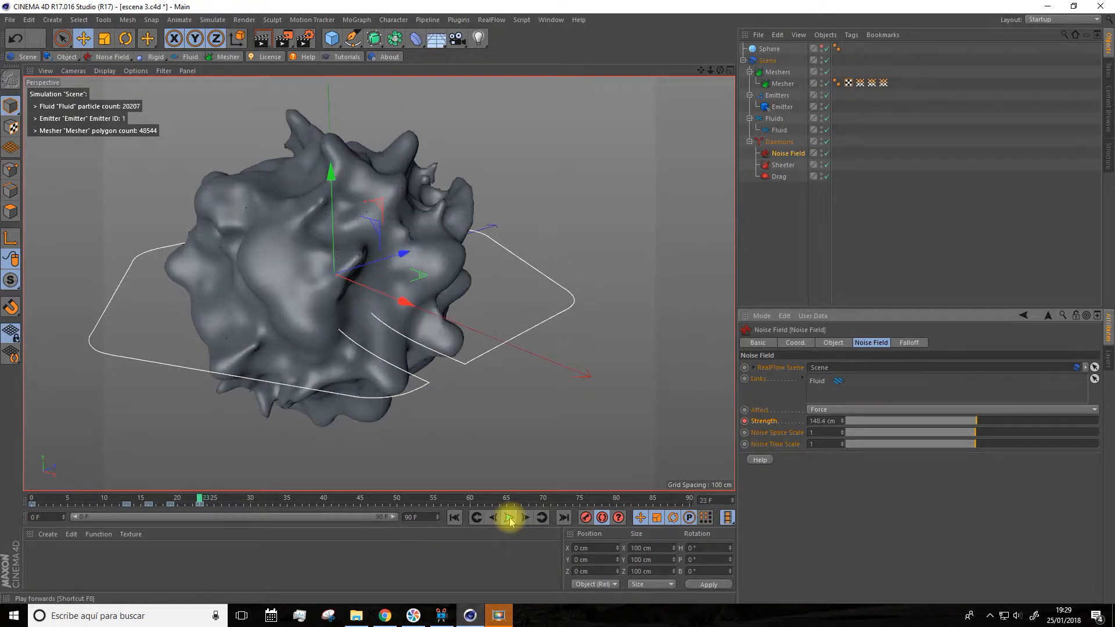
pyautogui.scroll(-5, 376, 383)
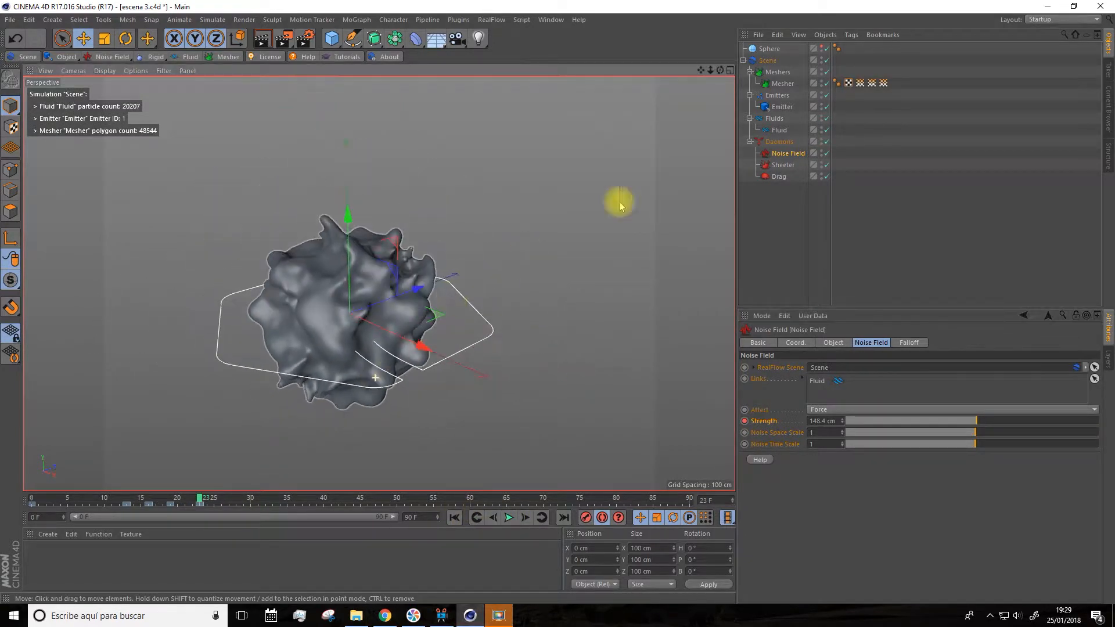
# Add an Attractor daemon to the RealFlow scene and move it to about X 290 cm, Y 343 cm, above and beside the fluid
pyautogui.moveTo(702, 70); pyautogui.dragTo(712, 108)
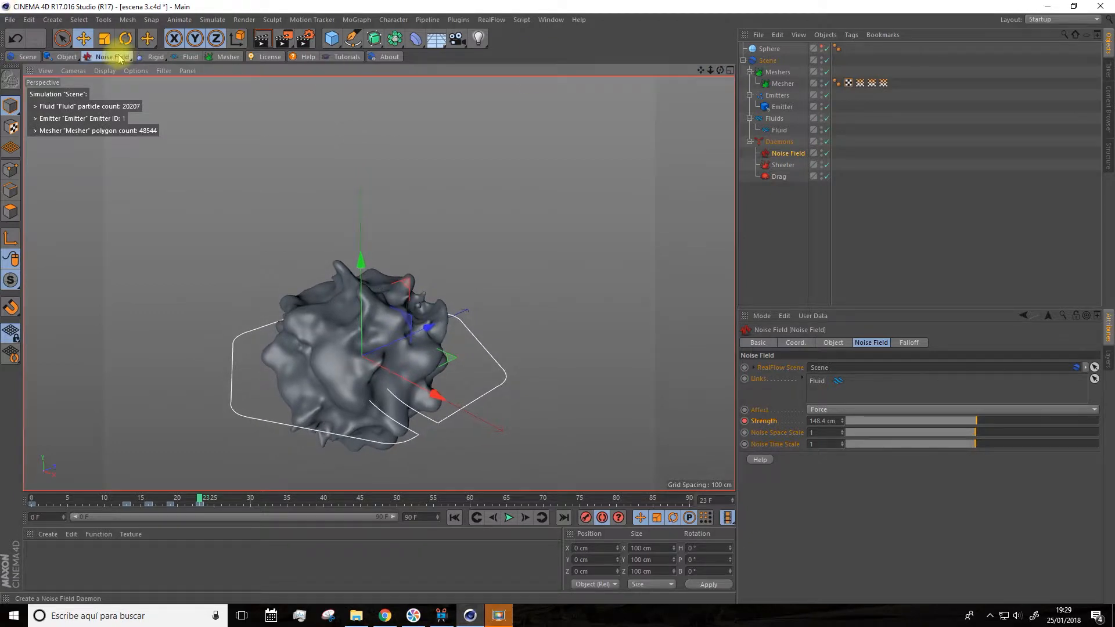
pyautogui.click(119, 58)
pyautogui.click(161, 68)
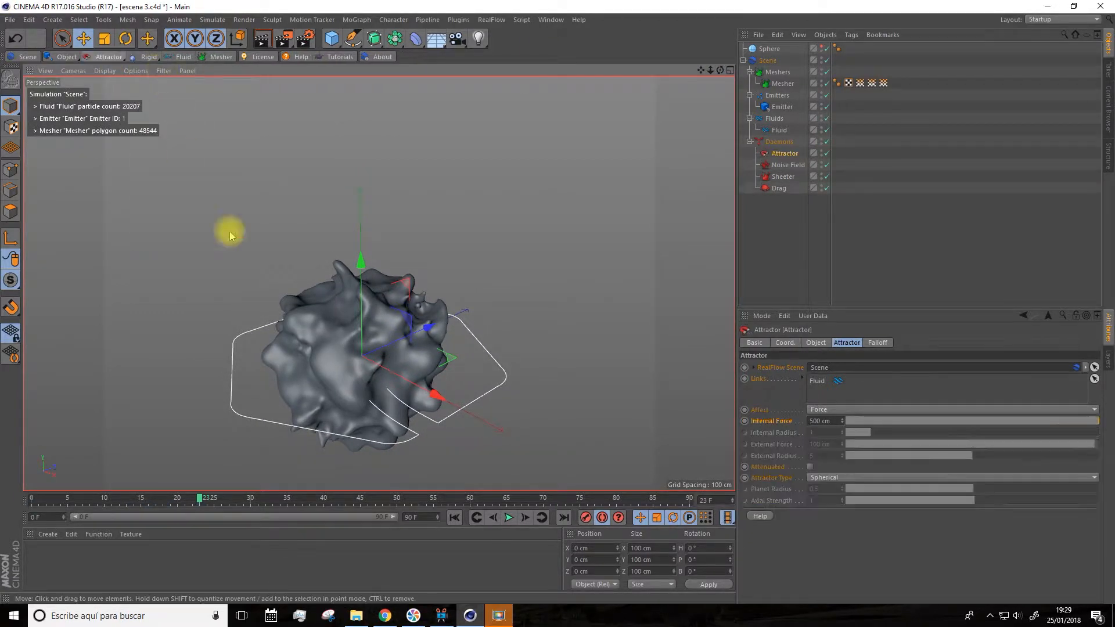
pyautogui.moveTo(360, 260); pyautogui.dragTo(360, 93)
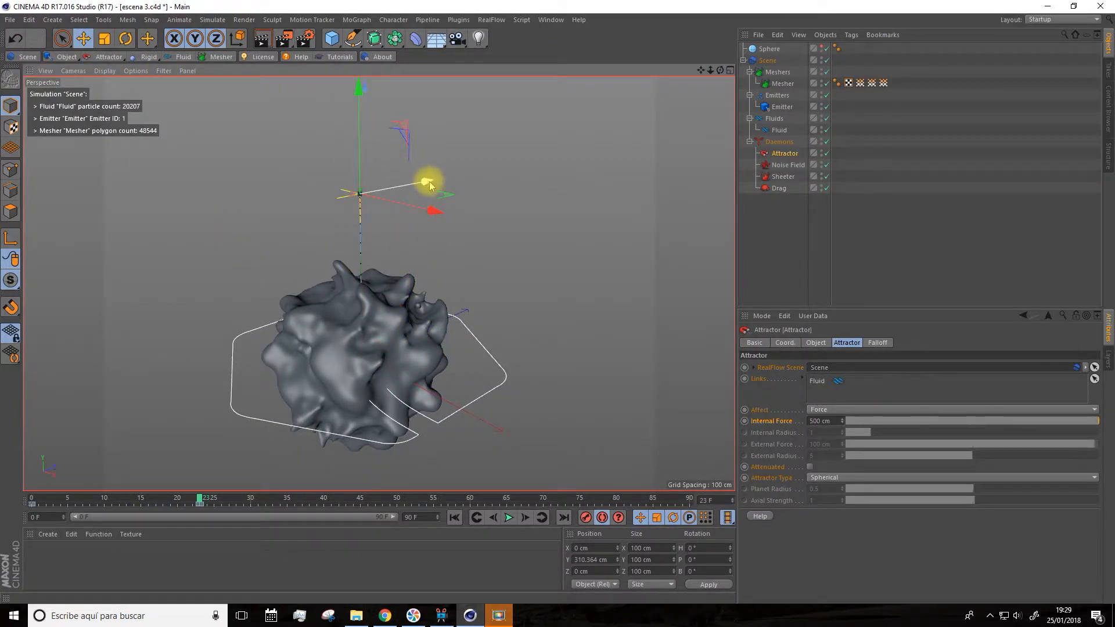
pyautogui.hotkey('ctrl', 'z')
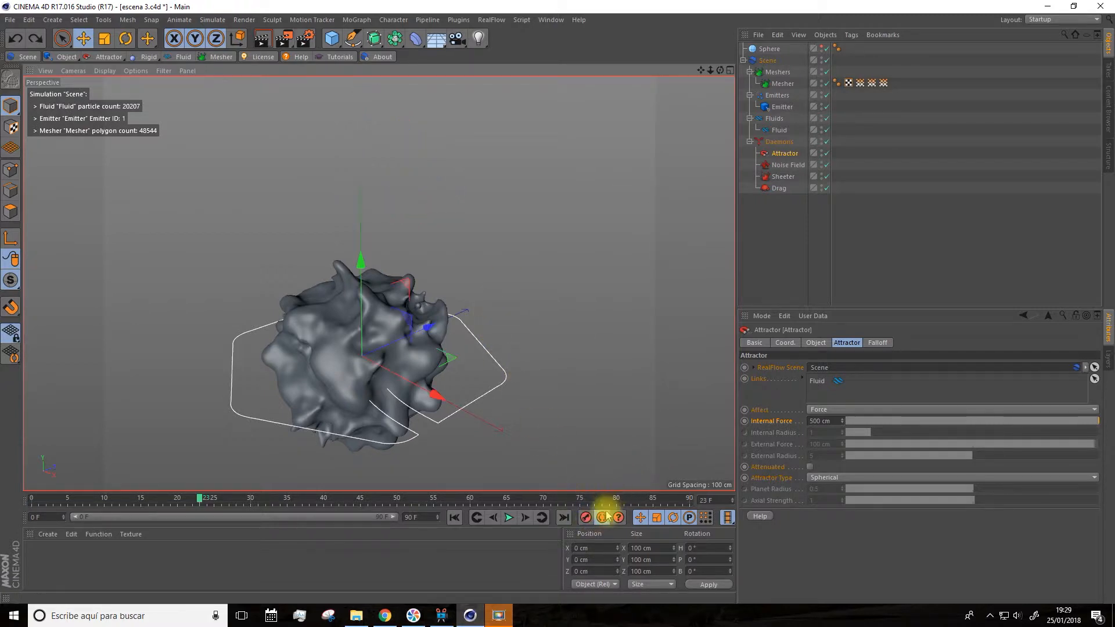
pyautogui.moveTo(361, 259); pyautogui.dragTo(360, 87)
pyautogui.moveTo(436, 192); pyautogui.dragTo(578, 225)
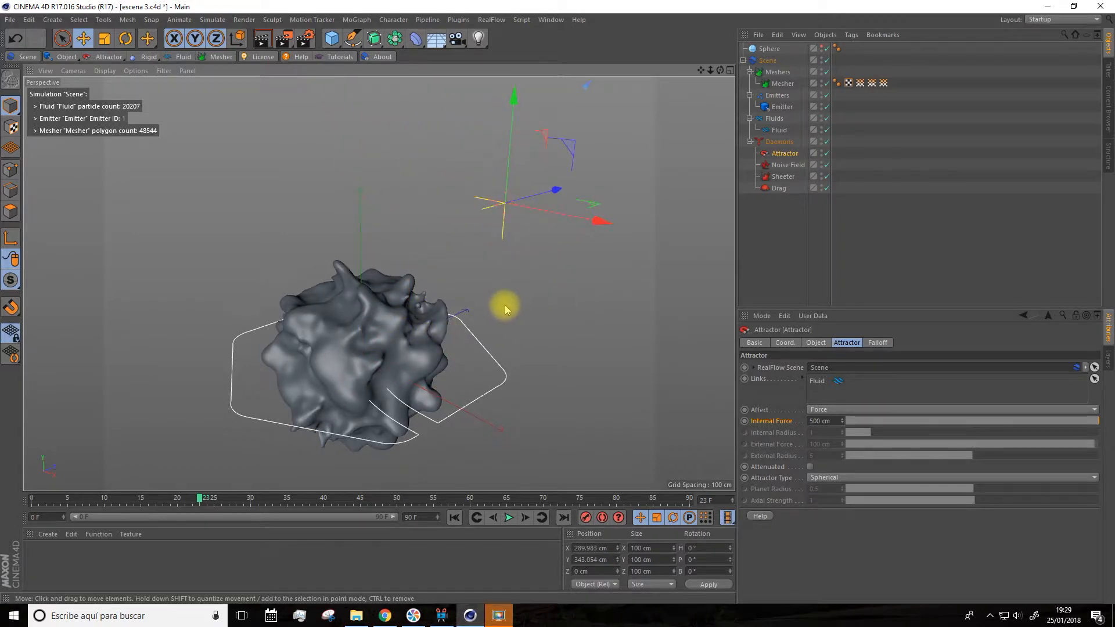
# Move the Attractor farther out to about X 371 cm, Y 424 cm and advance the simulation to frame 24
pyautogui.keyDown('alt'); pyautogui.moveTo(528, 305); pyautogui.dragTo(557, 314); pyautogui.keyUp('alt')
pyautogui.moveTo(699, 70); pyautogui.dragTo(673, 22)
pyautogui.moveTo(609, 152); pyautogui.dragTo(635, 124)
pyautogui.moveTo(567, 89); pyautogui.dragTo(567, 47)
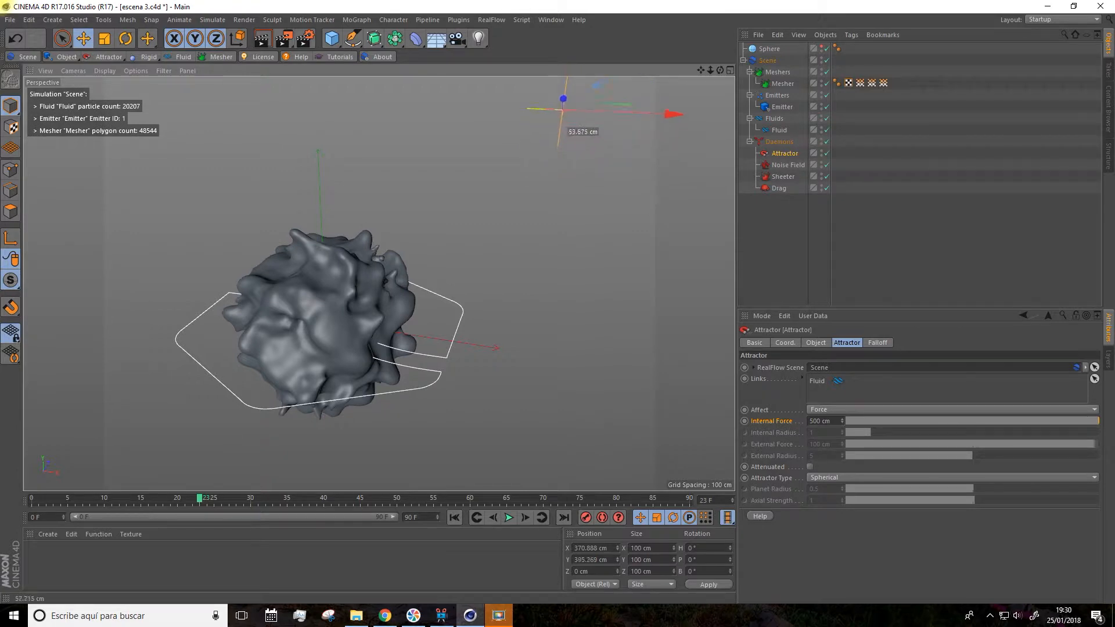
pyautogui.moveTo(698, 70); pyautogui.dragTo(692, 102)
pyautogui.moveTo(200, 500)
pyautogui.mouseDown()
pyautogui.moveTo(216, 506)
pyautogui.moveTo(204, 495)
pyautogui.mouseUp()
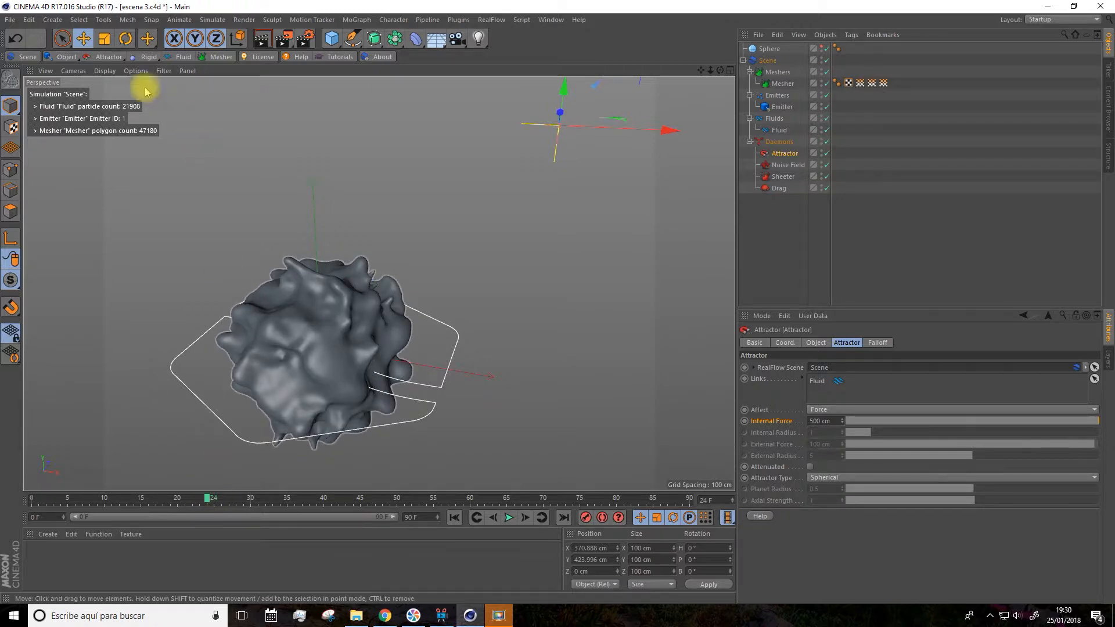
# Save the scene to the desktop as "escena 3", replacing the existing file
pyautogui.click(11, 22)
pyautogui.click(32, 126)
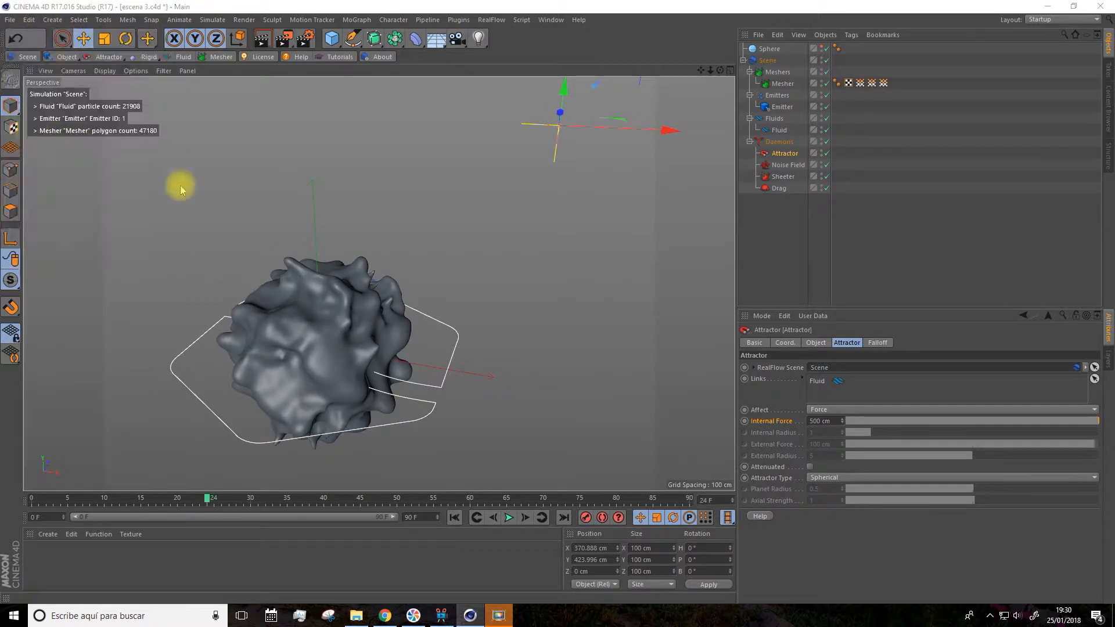
pyautogui.click(459, 308)
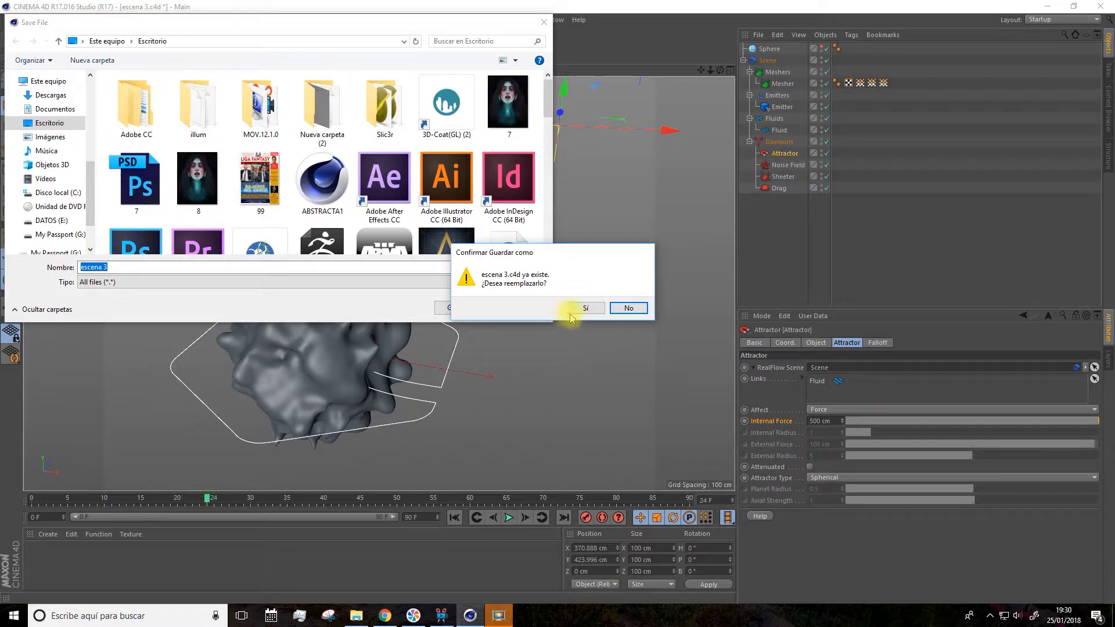
pyautogui.click(571, 307)
# Cache the simulation of the RealFlow Scene object, cancelling the request to remove cache files
pyautogui.keyDown('alt'); pyautogui.moveTo(538, 325); pyautogui.dragTo(545, 326); pyautogui.keyUp('alt')
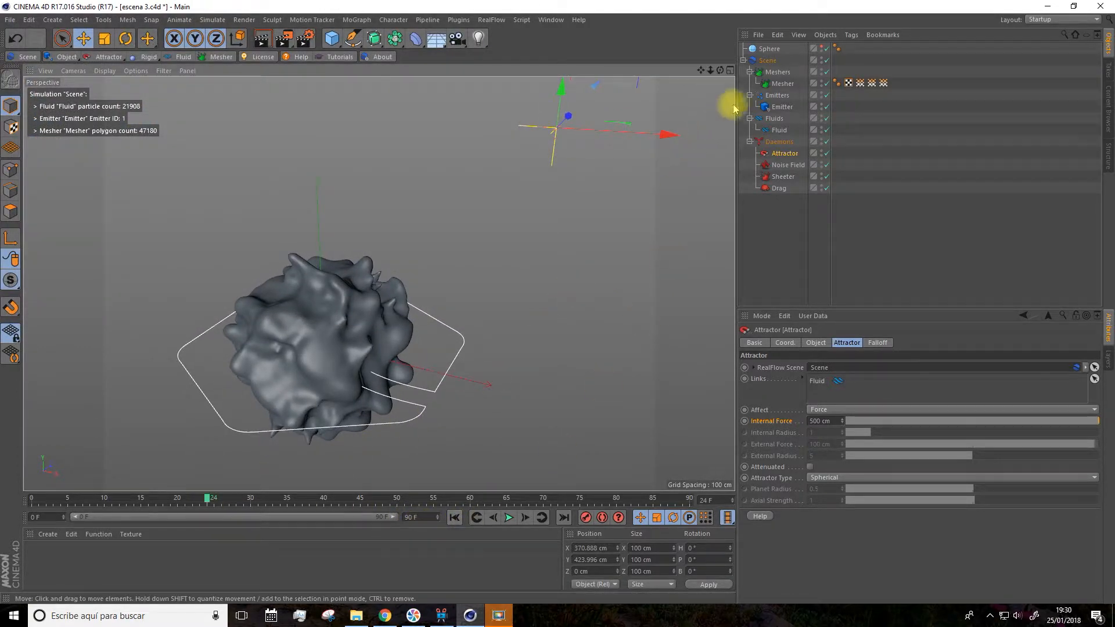
pyautogui.click(767, 61)
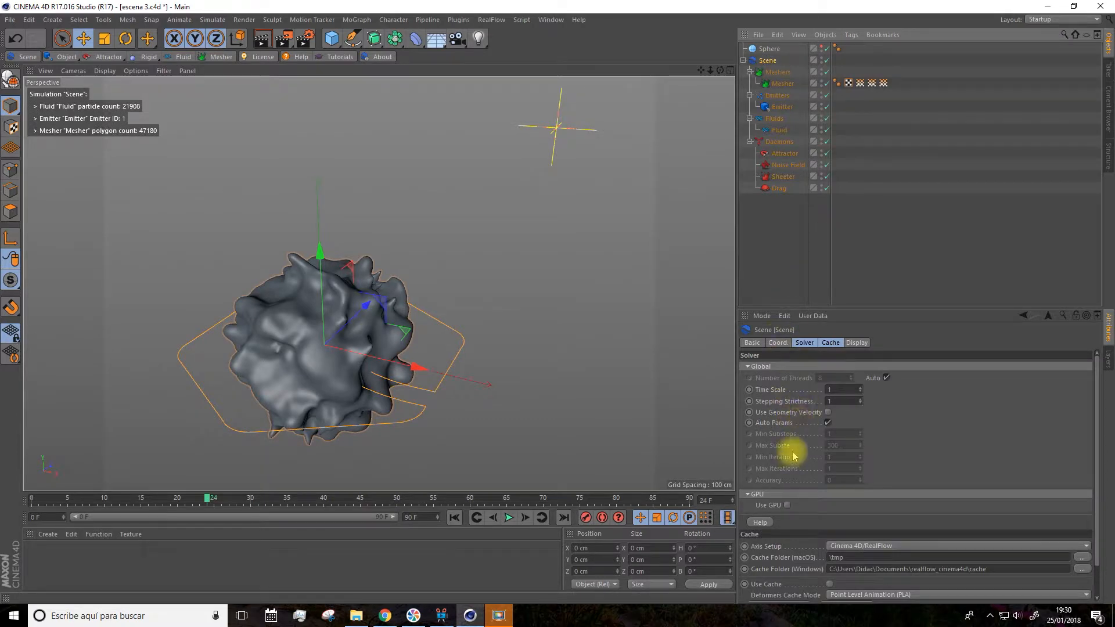
pyautogui.click(830, 343)
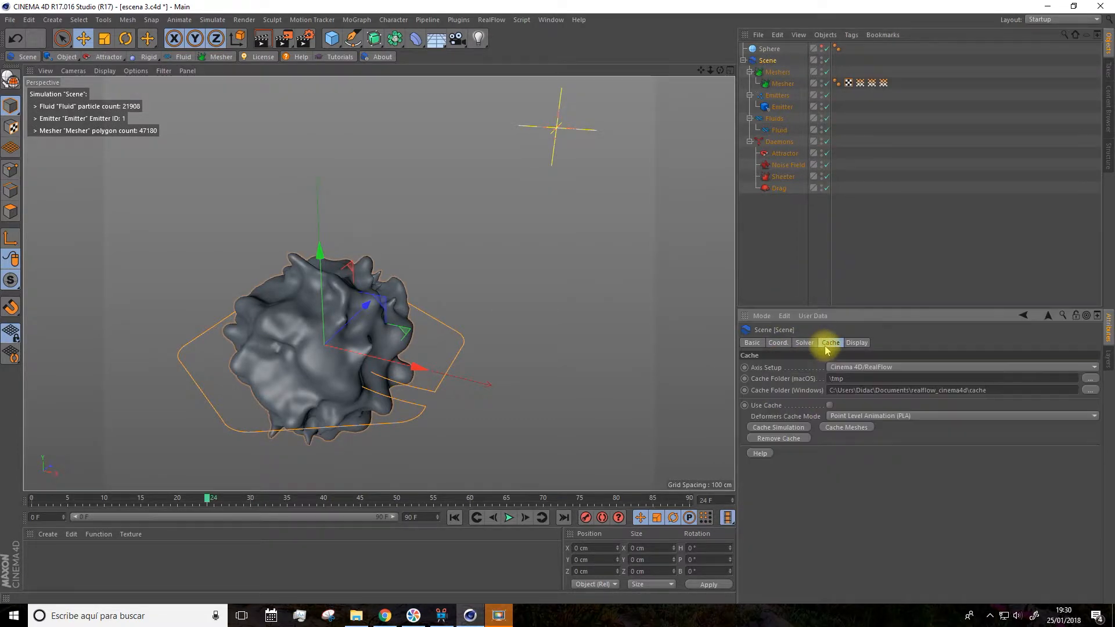
pyautogui.click(775, 440)
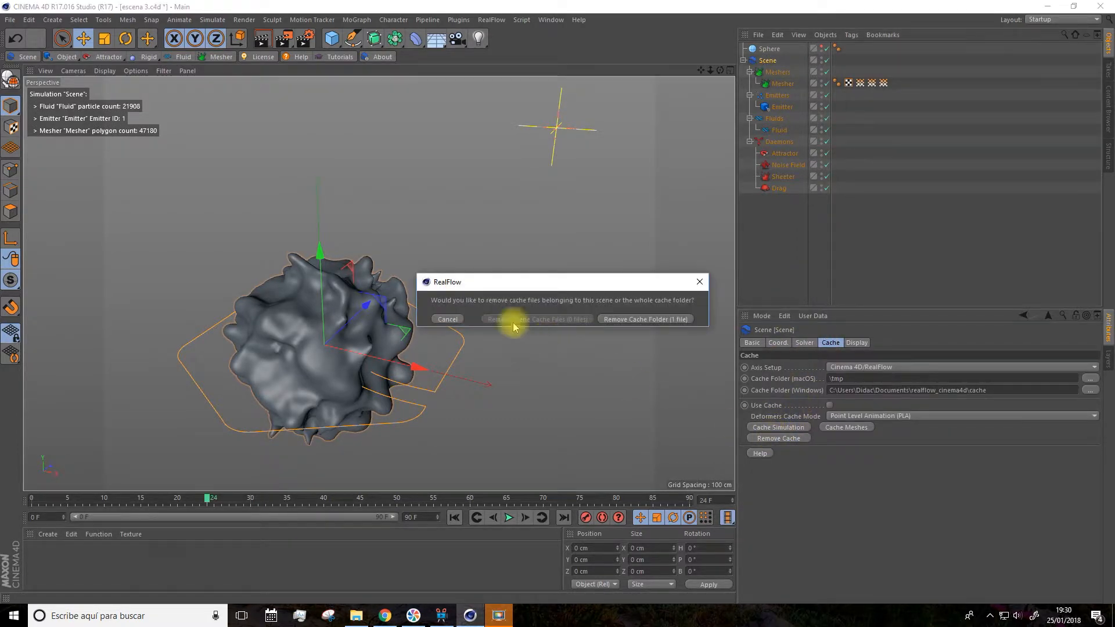
pyautogui.click(447, 318)
pyautogui.click(775, 427)
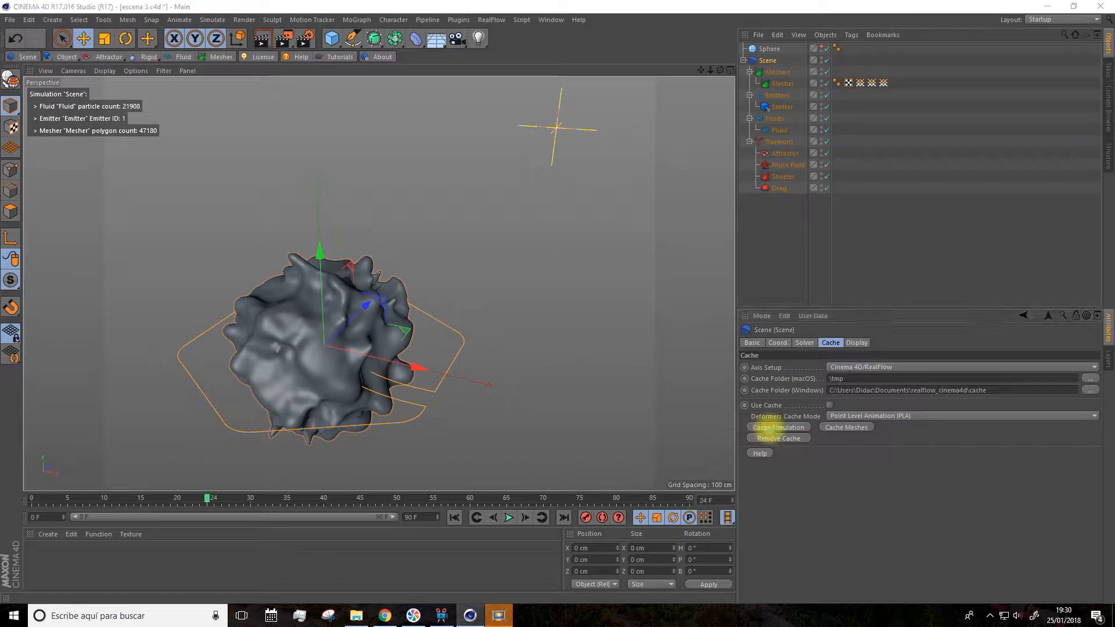
# Play the cached simulation and scrub to frame 50 to examine how the fluid responds to the Attractor
pyautogui.click(509, 519)
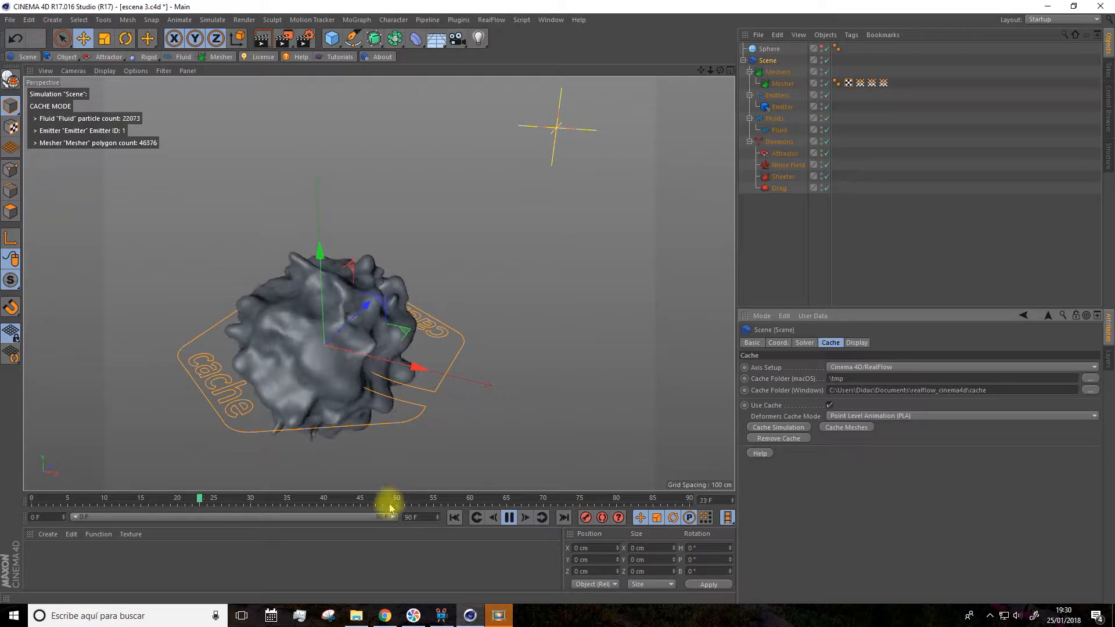
pyautogui.click(509, 518)
pyautogui.moveTo(356, 504); pyautogui.dragTo(396, 507)
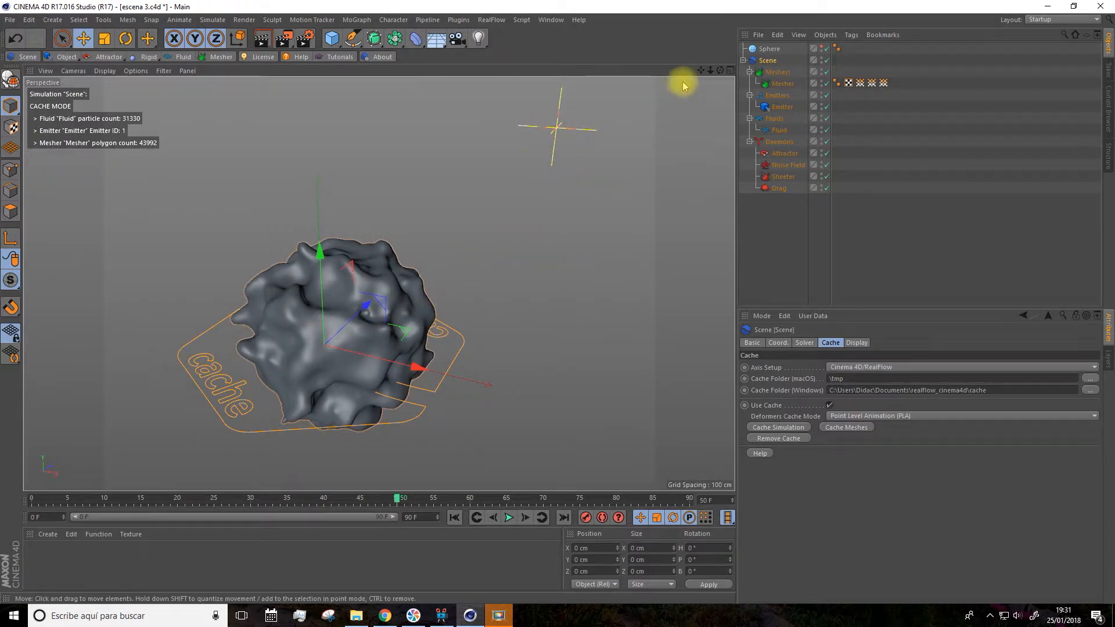
# Remove the cache files belonging to this scene, without removing the whole cache folder
pyautogui.moveTo(700, 70); pyautogui.dragTo(682, 88)
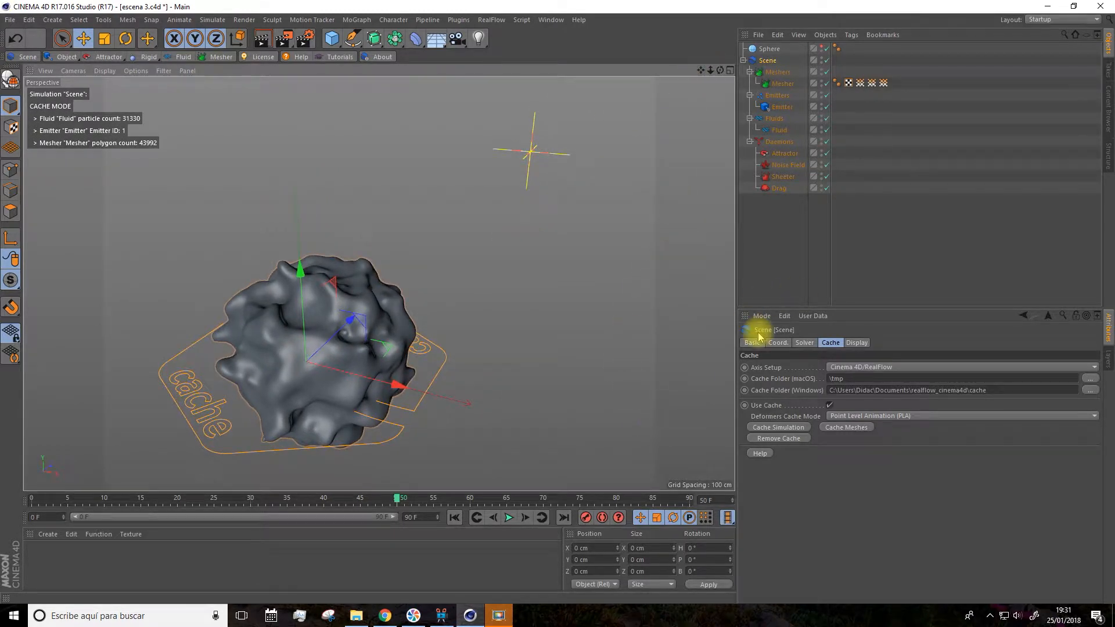
pyautogui.click(776, 439)
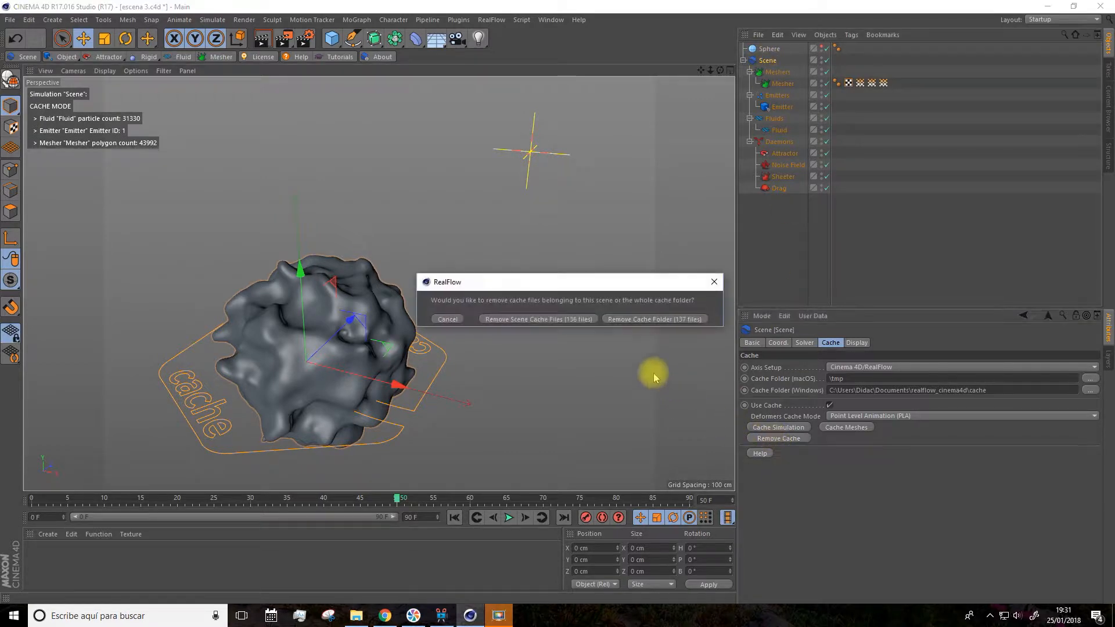
pyautogui.click(557, 320)
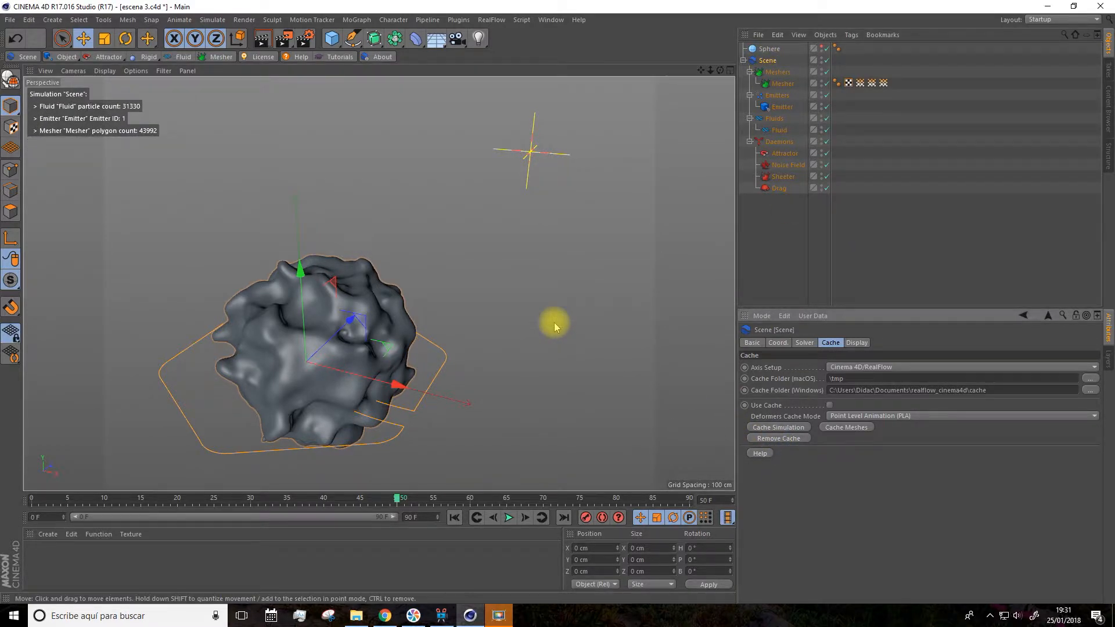
# Key the Attractor's Internal Force at 500 cm at frame 50
pyautogui.click(778, 153)
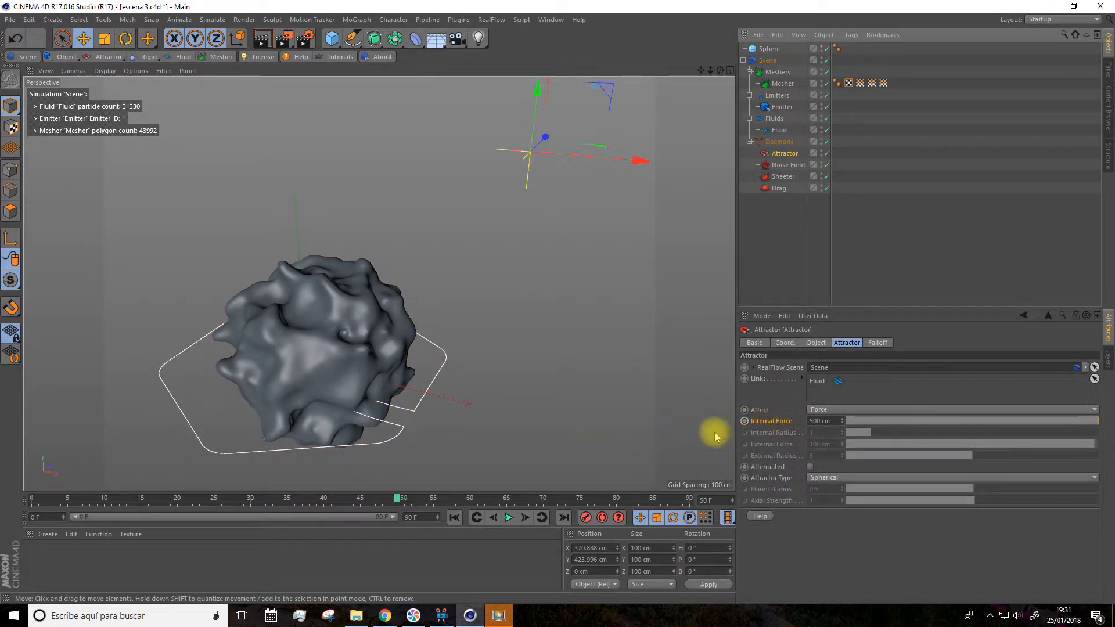
pyautogui.click(603, 518)
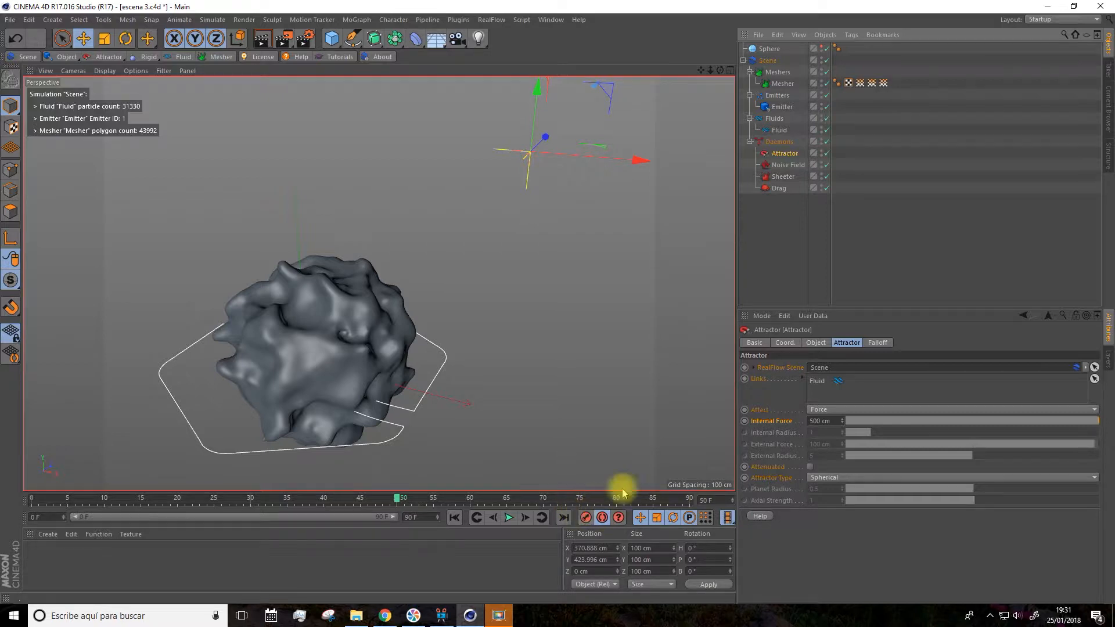
pyautogui.click(744, 421)
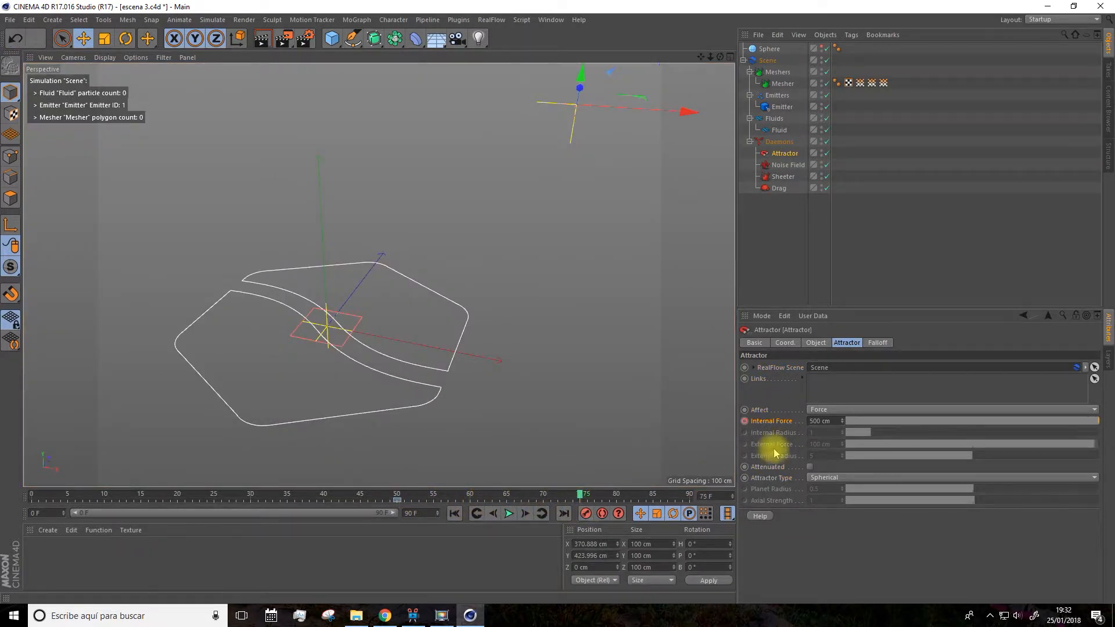
# Key the Attractor's Internal Force at 1300 cm at frame 75
pyautogui.moveTo(842, 425); pyautogui.dragTo(843, 421)
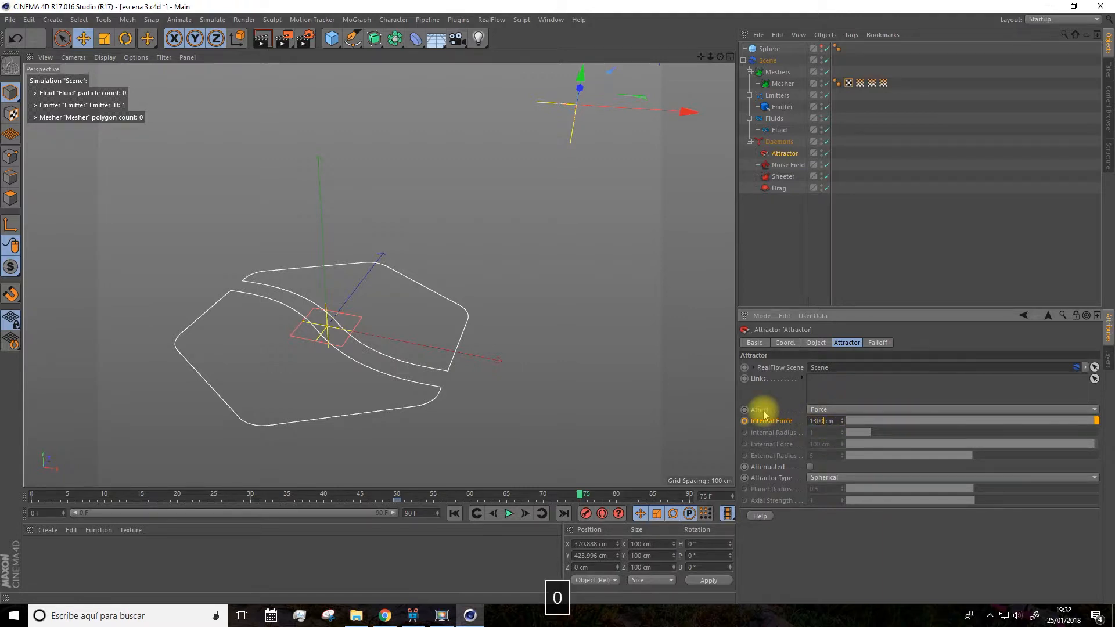
pyautogui.moveTo(583, 498); pyautogui.dragTo(552, 502)
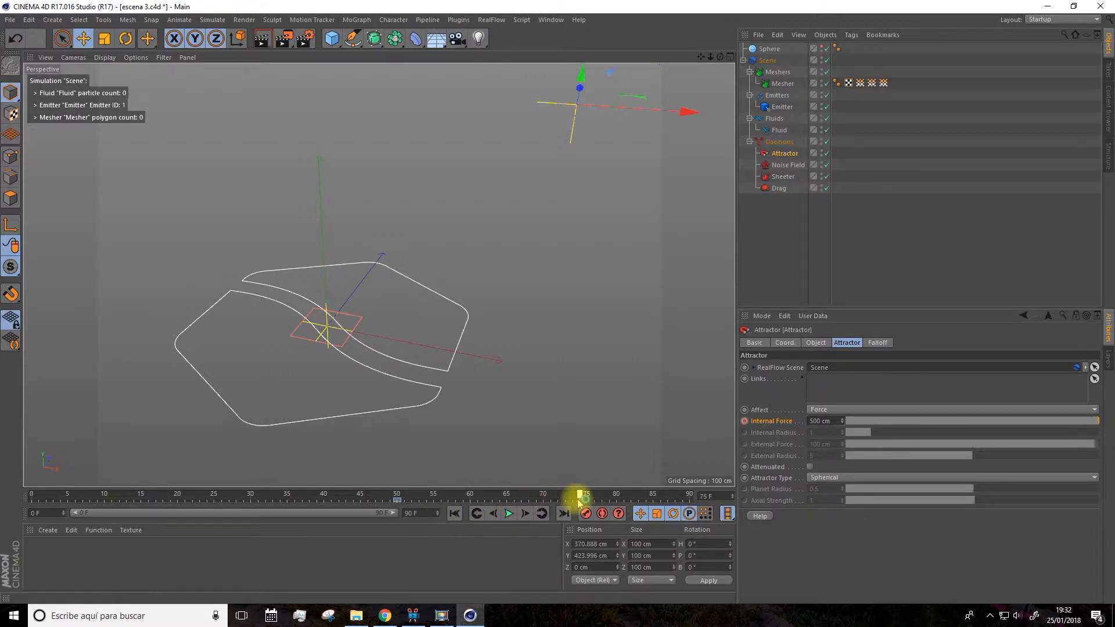
pyautogui.doubleClick(811, 421)
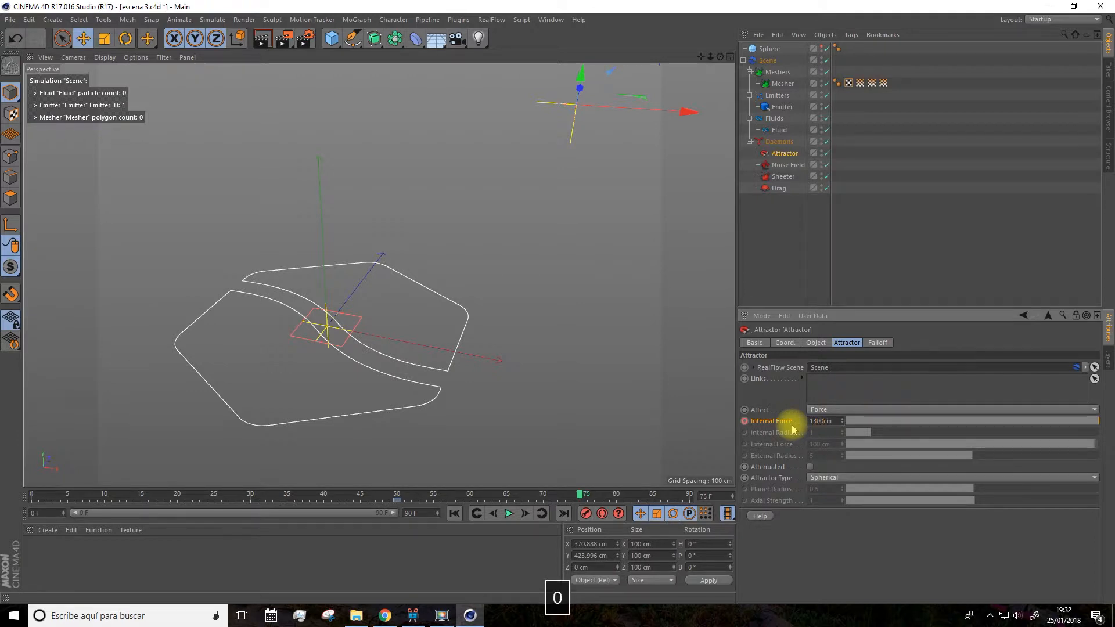
pyautogui.click(746, 422)
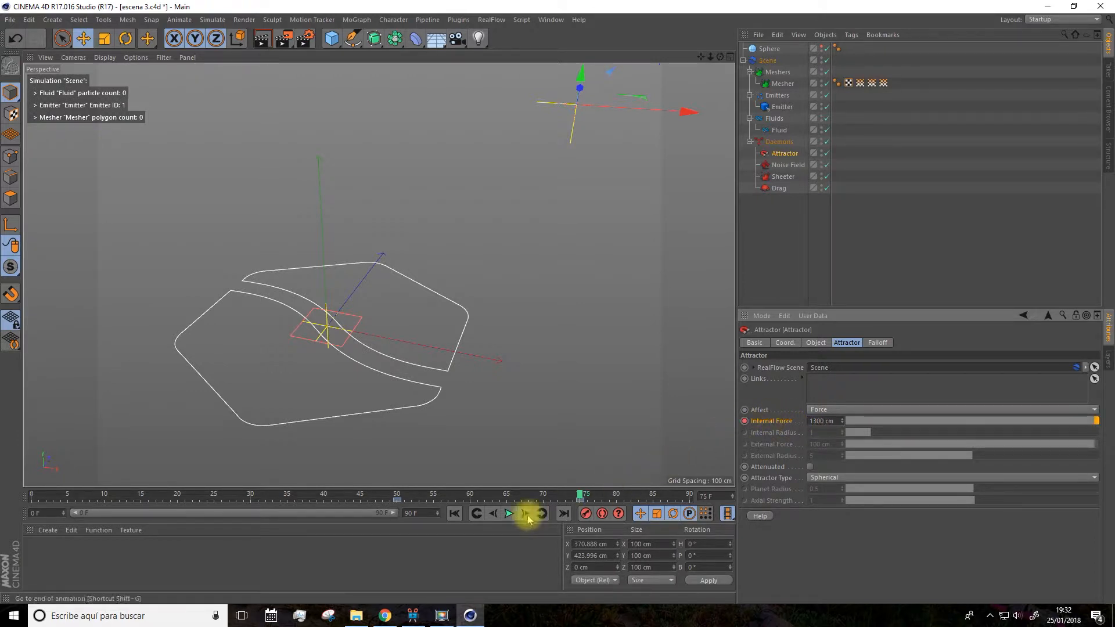
# Return to frame 0 and cache the simulation of the RealFlow Scene object with the keyed Attractor
pyautogui.click(454, 513)
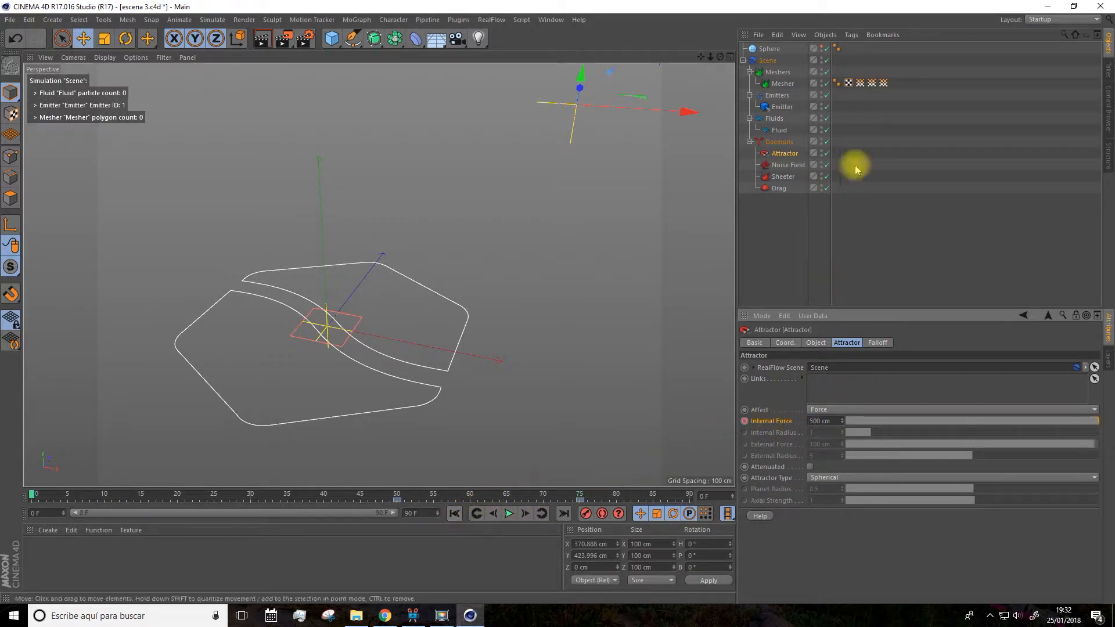
pyautogui.click(768, 60)
pyautogui.click(830, 343)
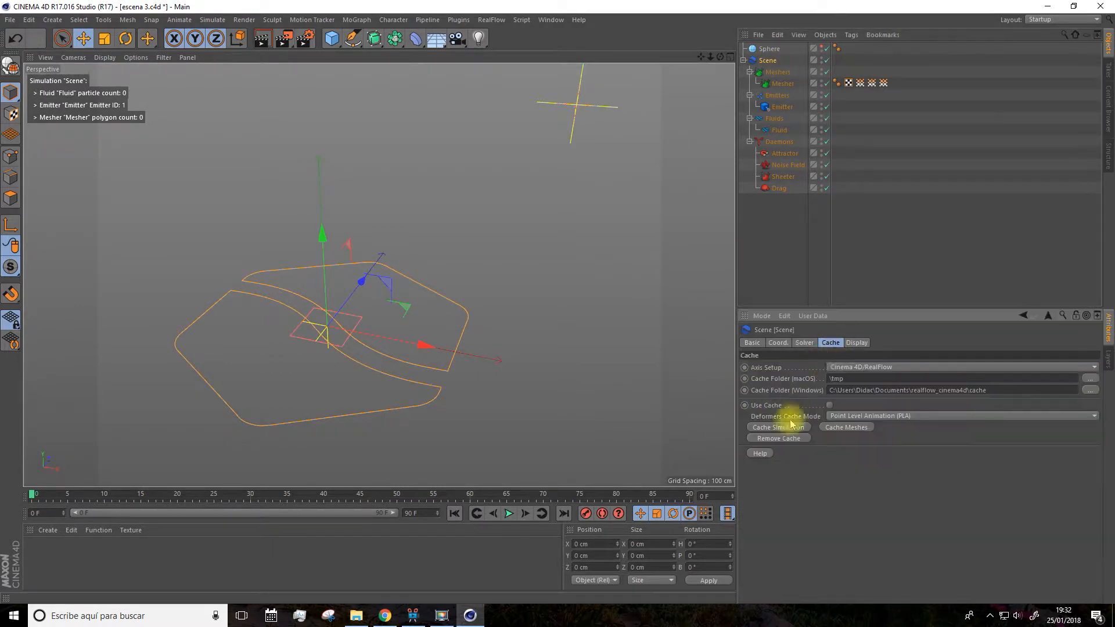
pyautogui.click(772, 430)
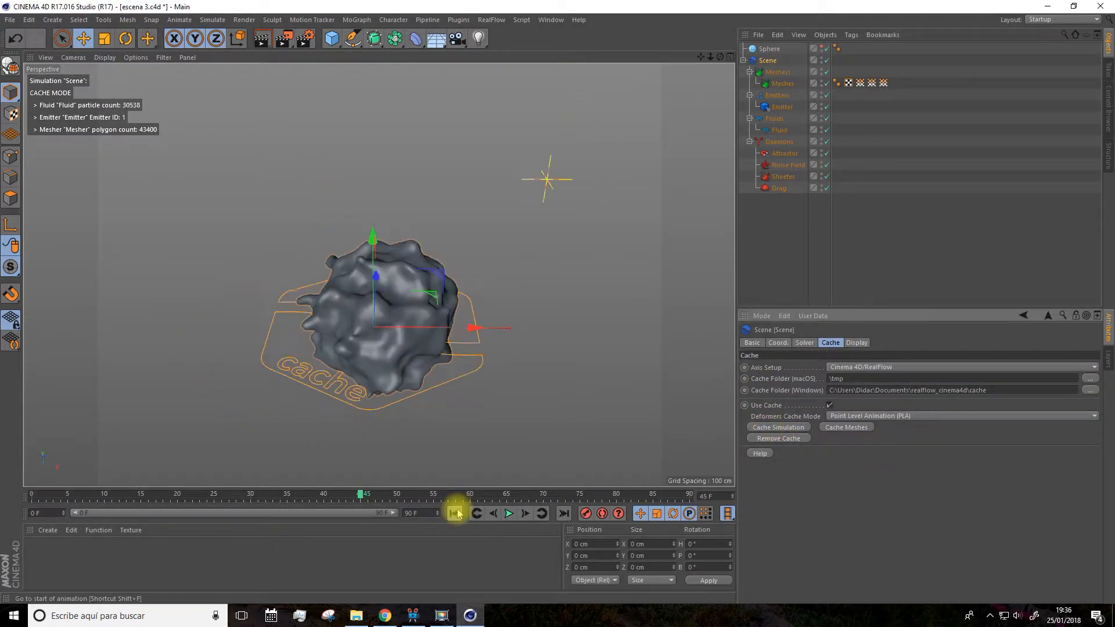
# Play the cached simulation from the start up to frame 69 to examine the fluid's deformation
pyautogui.click(454, 513)
pyautogui.click(508, 514)
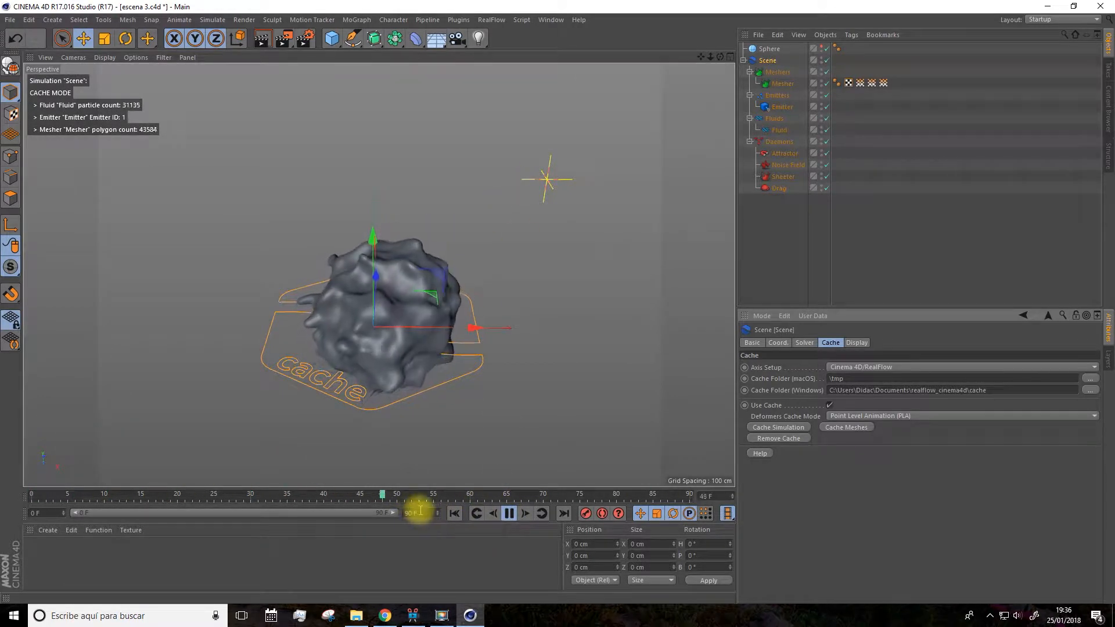
pyautogui.click(508, 513)
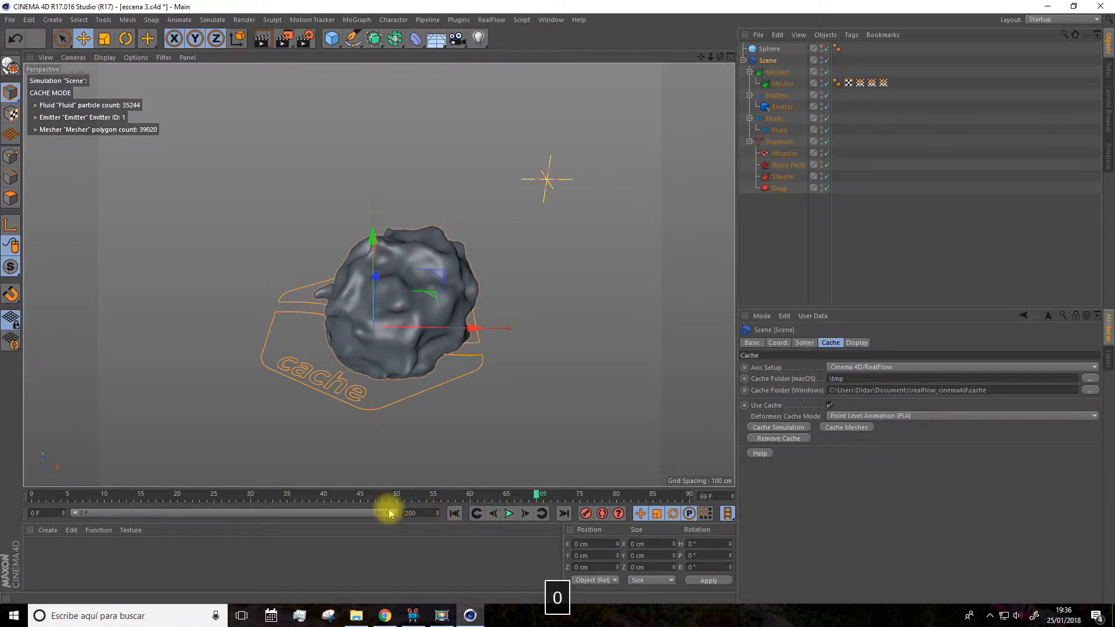
# Extend the timeline and its preview range to 200 frames and advance the simulation to frame 120
pyautogui.click(402, 555)
pyautogui.moveTo(227, 518); pyautogui.dragTo(395, 530)
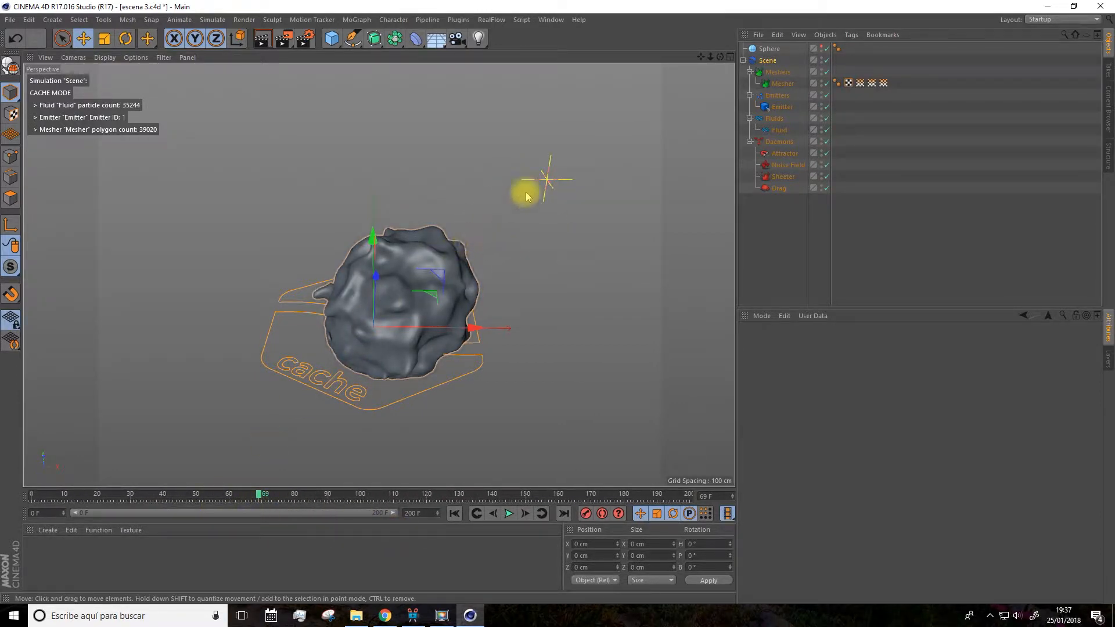
pyautogui.moveTo(259, 494); pyautogui.dragTo(366, 506)
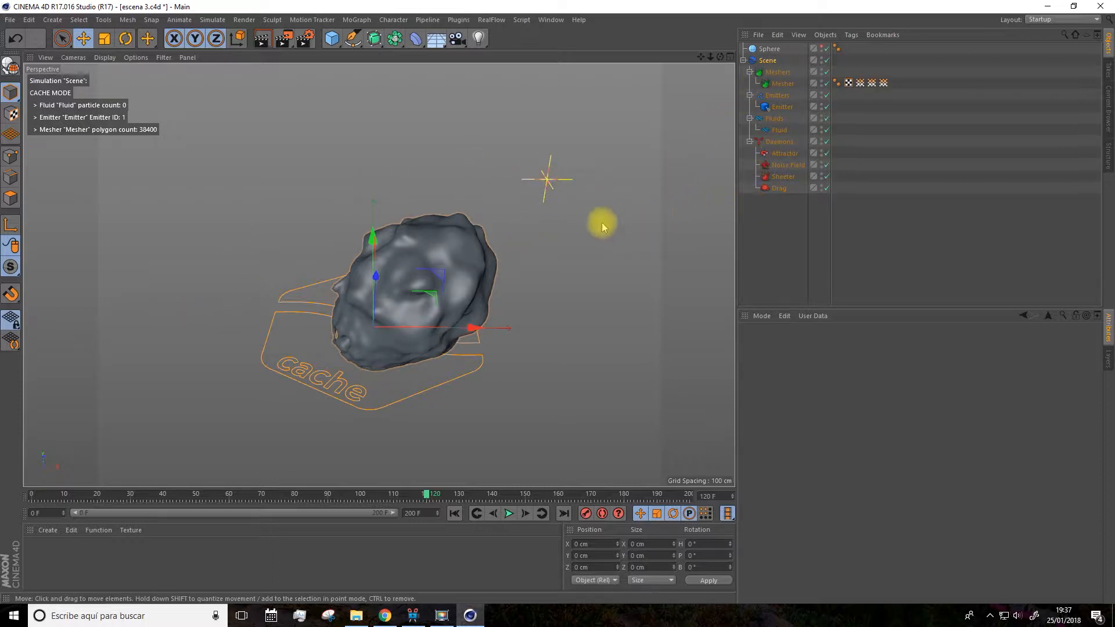
pyautogui.keyDown('alt'); pyautogui.moveTo(603, 223); pyautogui.dragTo(611, 241); pyautogui.keyUp('alt')
# Key the Attractor's X, Y and Z position at frame 120
pyautogui.click(784, 153)
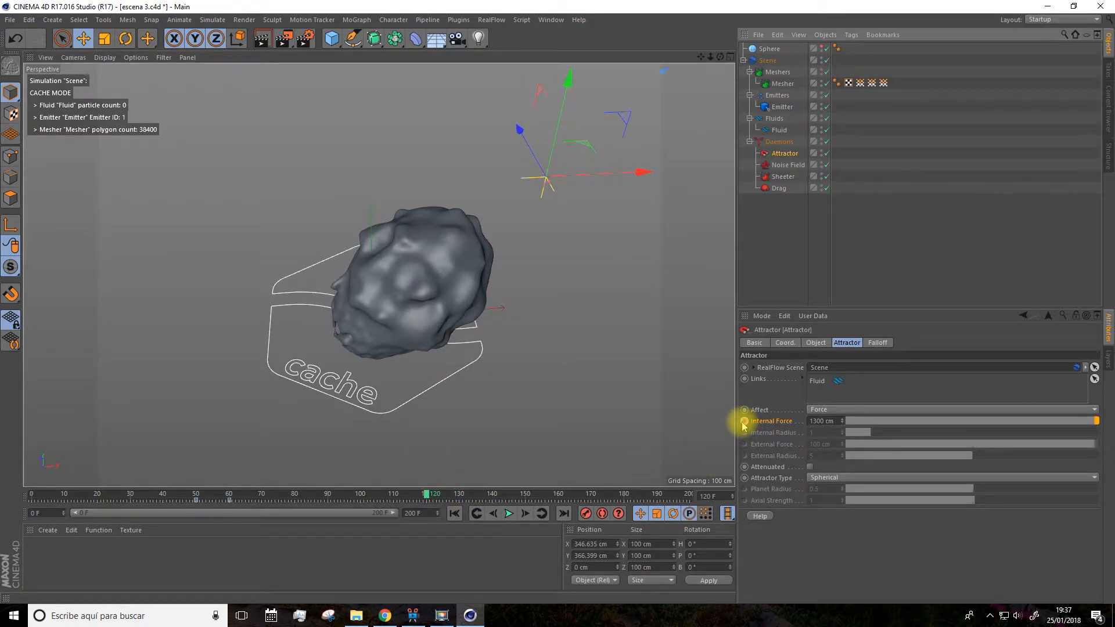
pyautogui.click(781, 342)
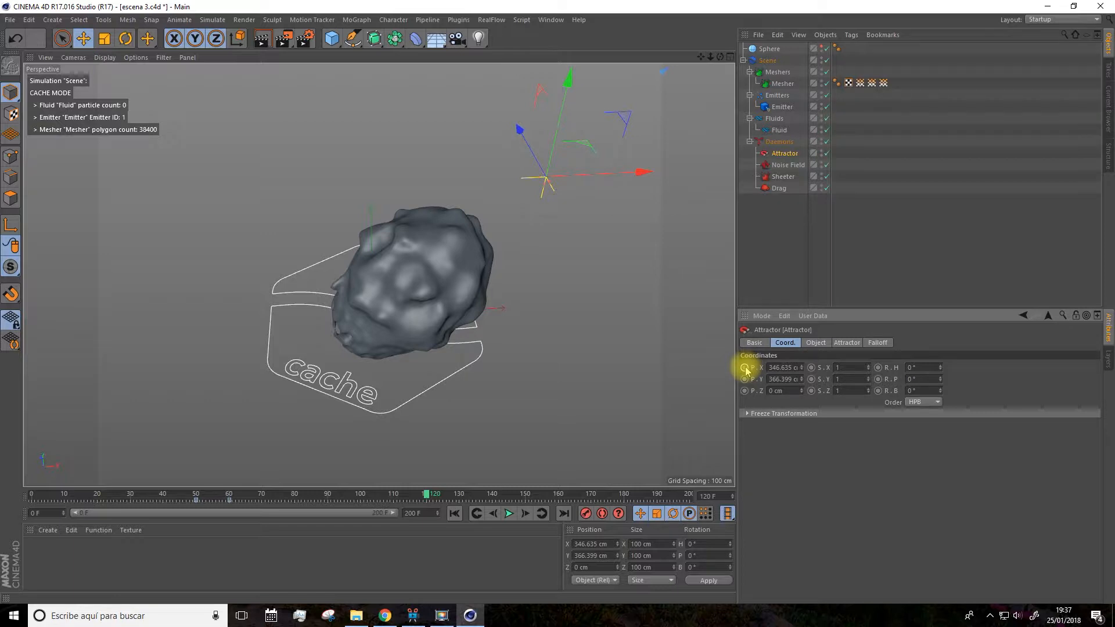
pyautogui.keyDown('ctrl'); pyautogui.click(744, 368); pyautogui.keyUp('ctrl')
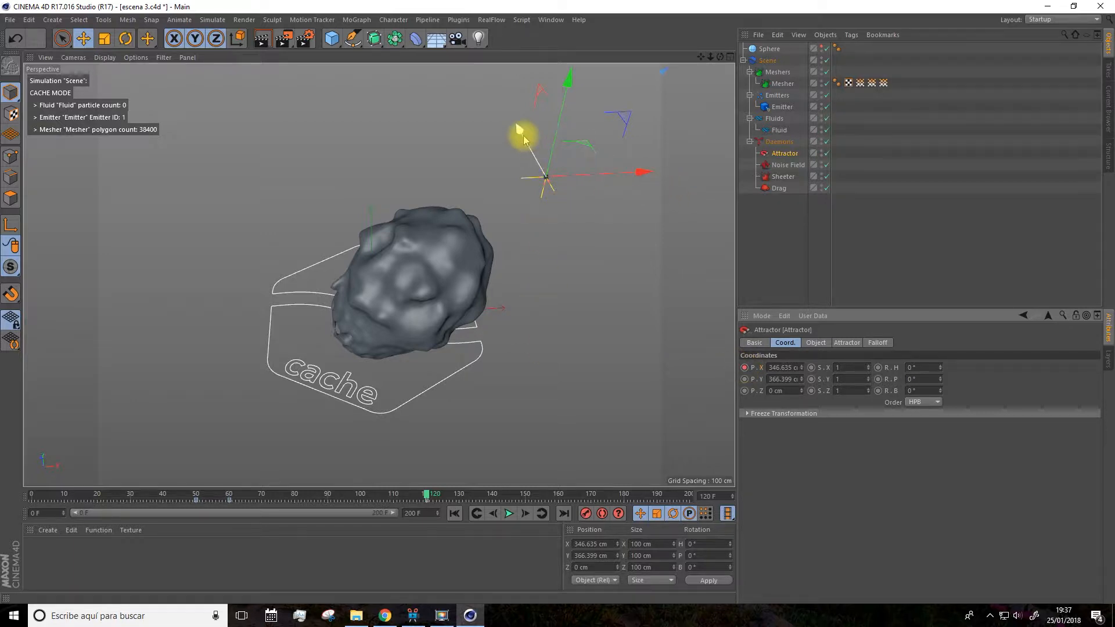
pyautogui.moveTo(521, 130); pyautogui.dragTo(442, 52)
pyautogui.hotkey('ctrl', 'z')
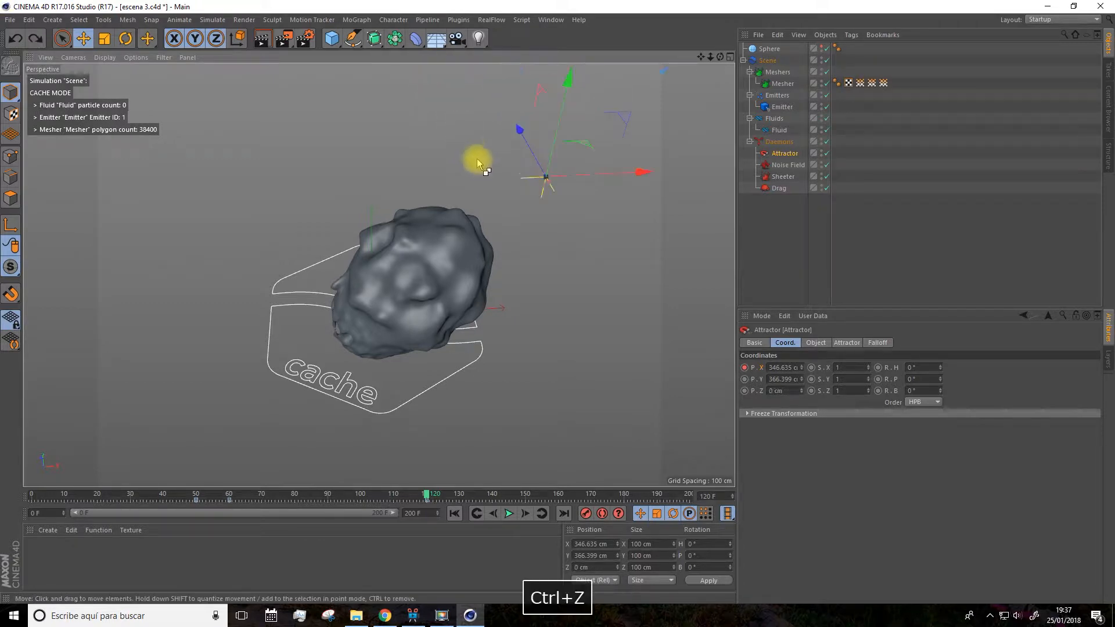
pyautogui.keyDown('ctrl'); pyautogui.moveTo(742, 382); pyautogui.dragTo(744, 391); pyautogui.keyUp('ctrl')
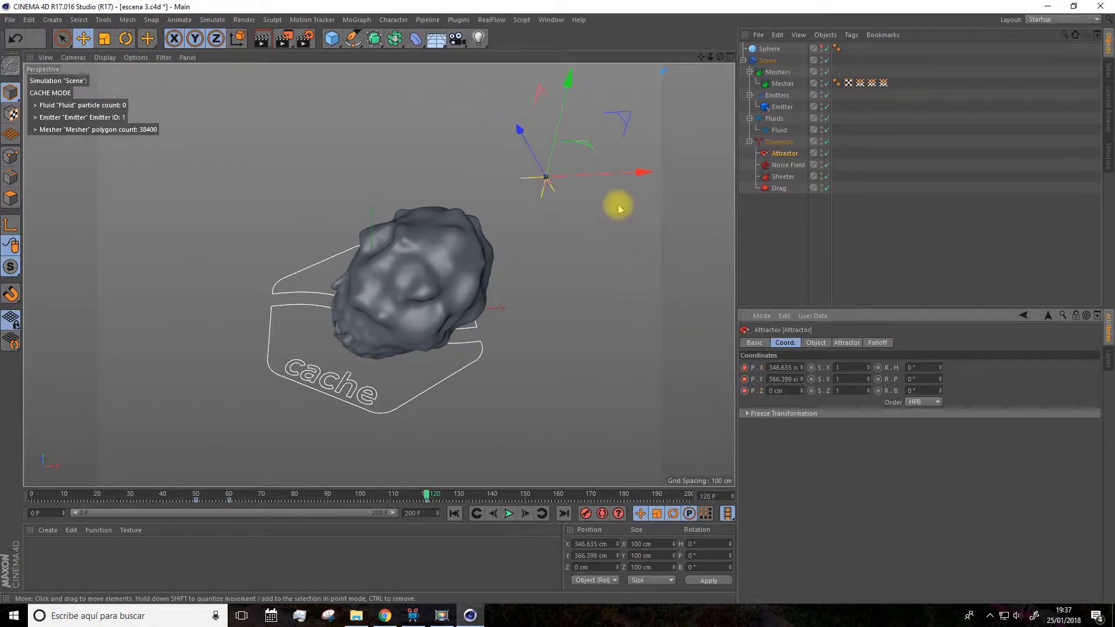
# Key the Attractor at frame 134 with its position moved to about X -139 cm and Z 191 cm
pyautogui.moveTo(428, 495); pyautogui.dragTo(449, 503)
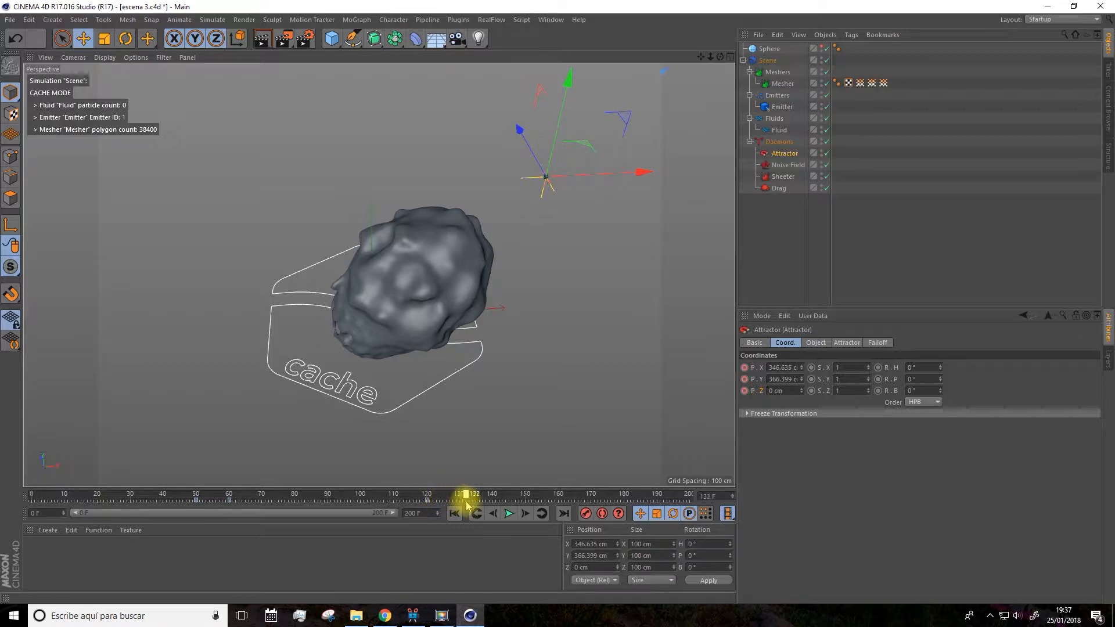
pyautogui.moveTo(642, 173); pyautogui.dragTo(305, 99)
pyautogui.click(744, 367)
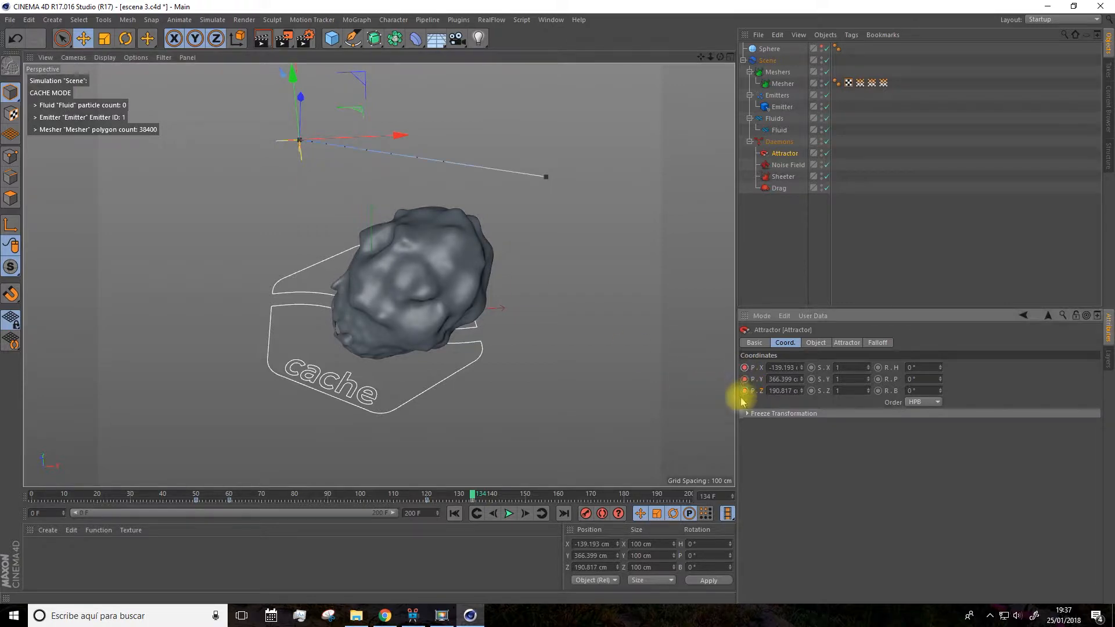
# Return to frame 0 and run the simulation with the moving Attractor up to frame 109 to examine the fluid
pyautogui.moveTo(460, 493); pyautogui.dragTo(26, 493)
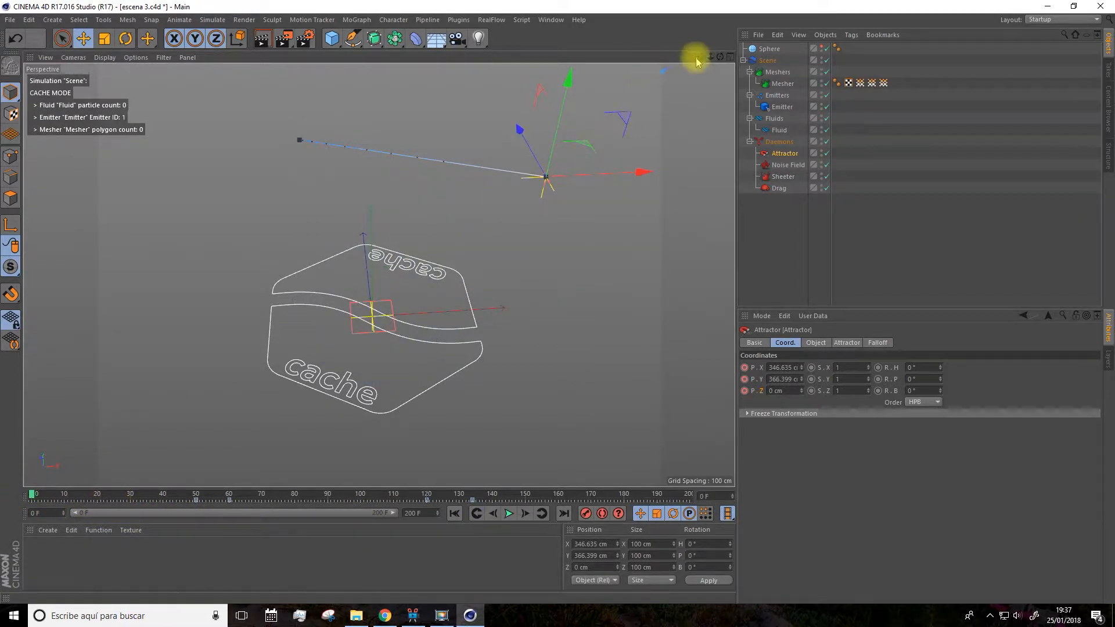
pyautogui.moveTo(701, 58); pyautogui.dragTo(687, 16)
pyautogui.moveTo(701, 58); pyautogui.dragTo(688, 89)
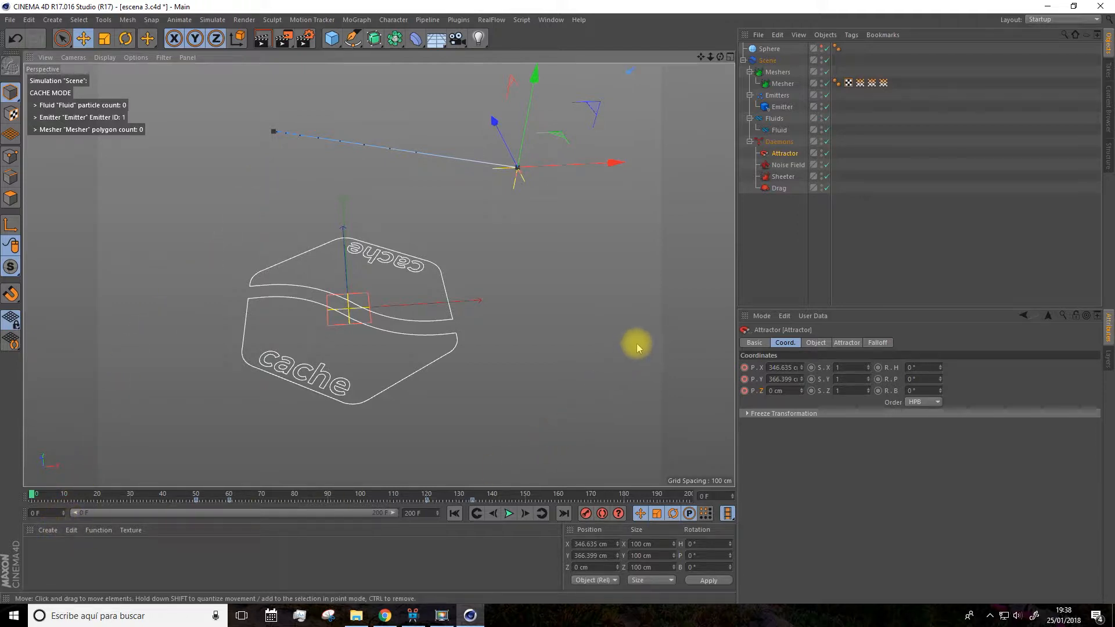
pyautogui.click(1110, 116)
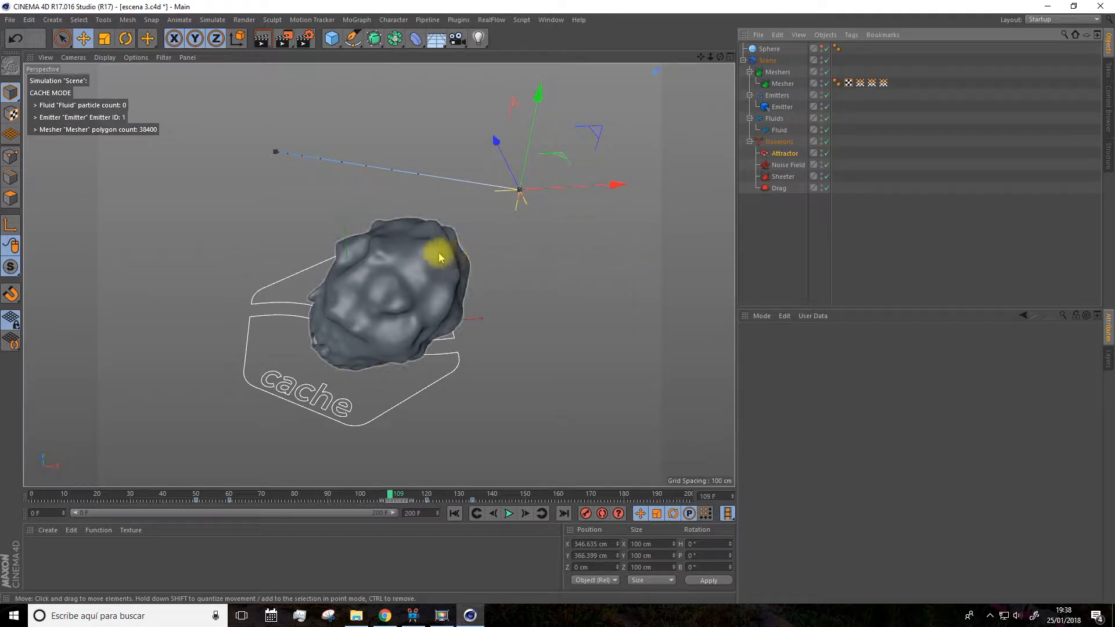
# Save the current scene as a separate file and start a new empty project
pyautogui.click(11, 21)
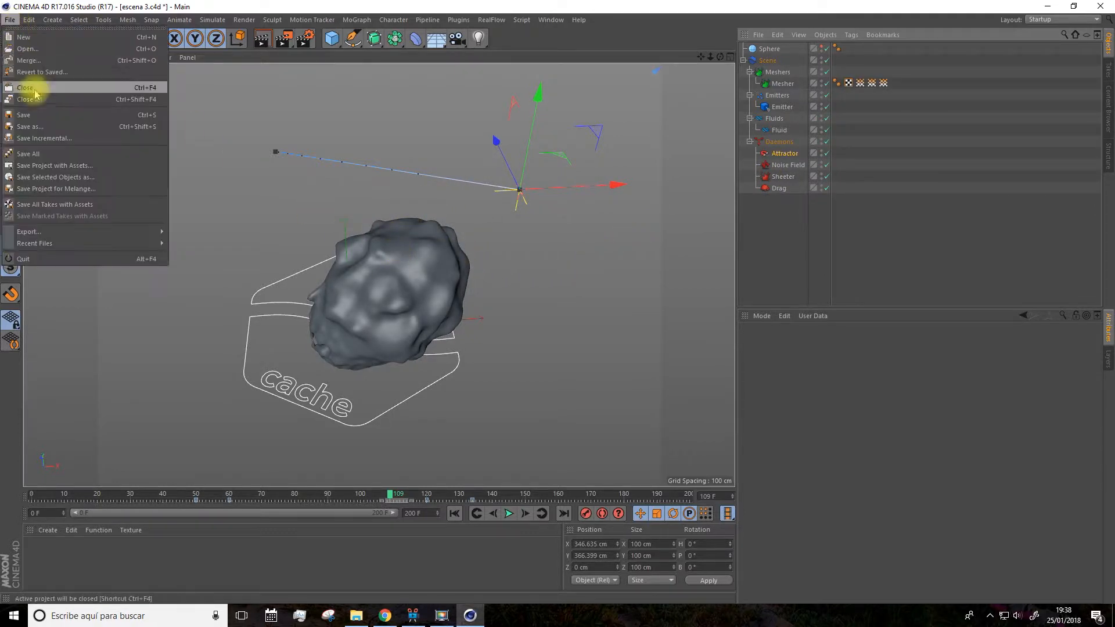
pyautogui.click(41, 128)
pyautogui.click(461, 308)
pyautogui.click(577, 308)
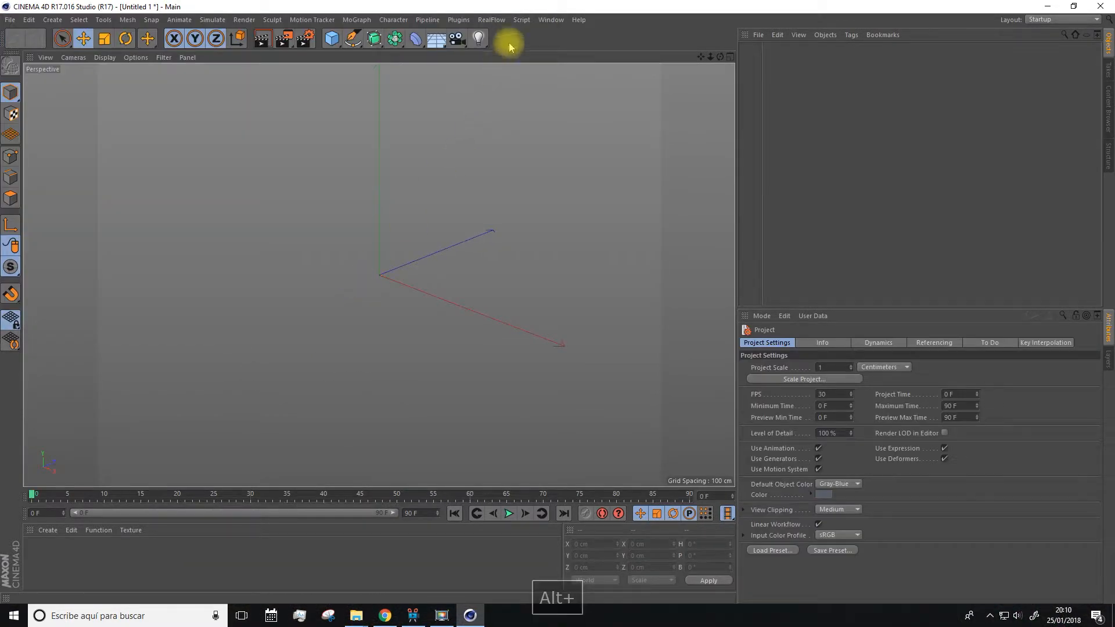
# Create a RealFlow Scene with a DSpline daemon, using a detached palette of the RealFlow commands
pyautogui.click(494, 20)
pyautogui.click(498, 27)
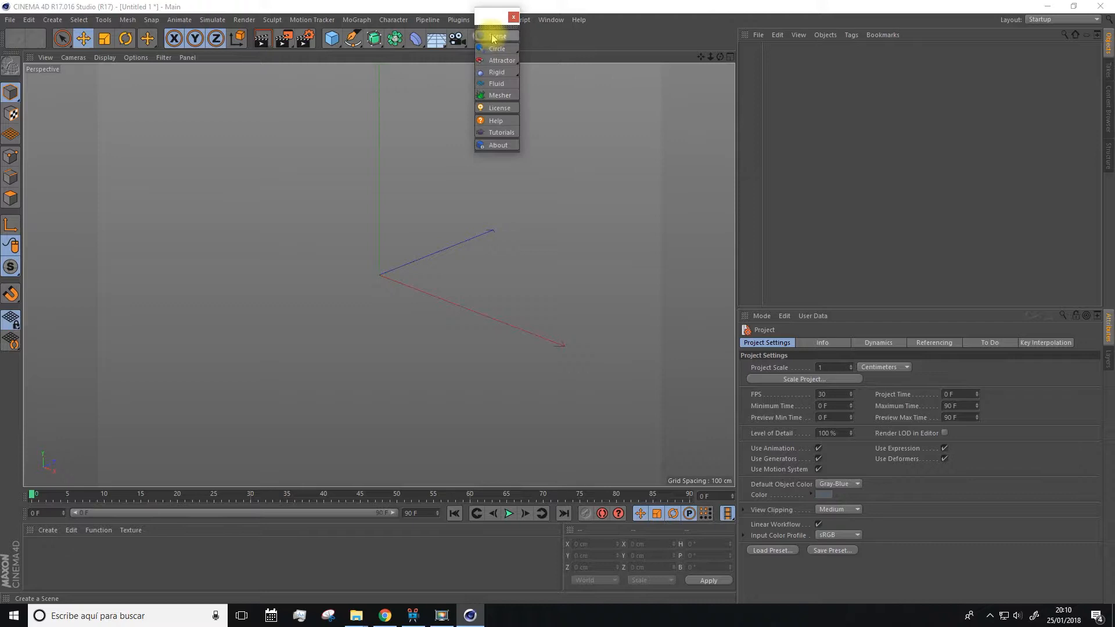
pyautogui.click(495, 36)
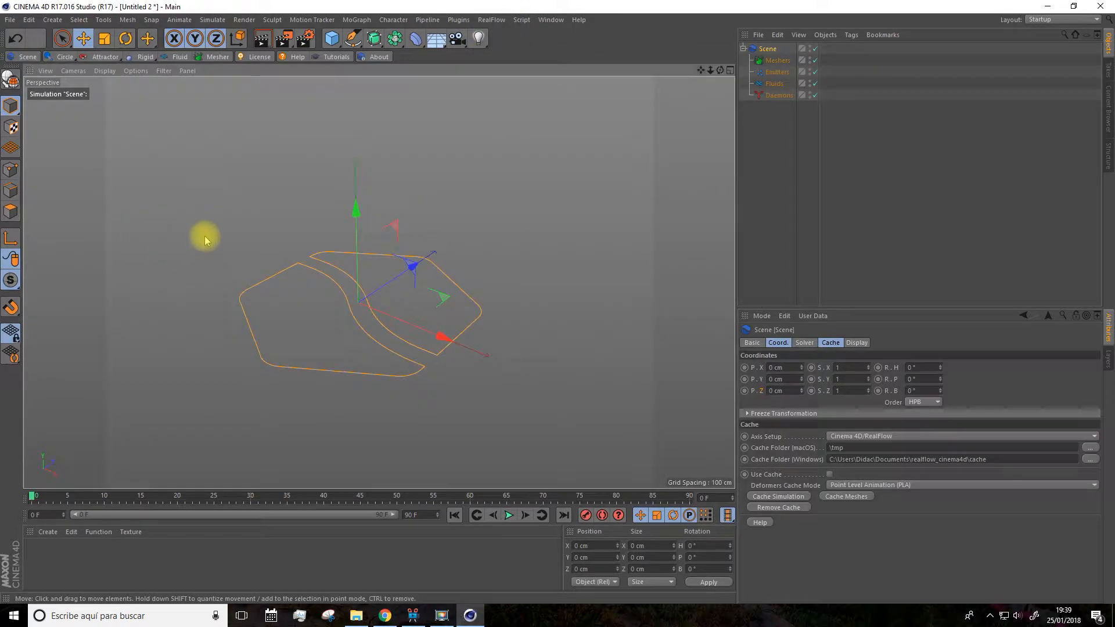
pyautogui.click(105, 57)
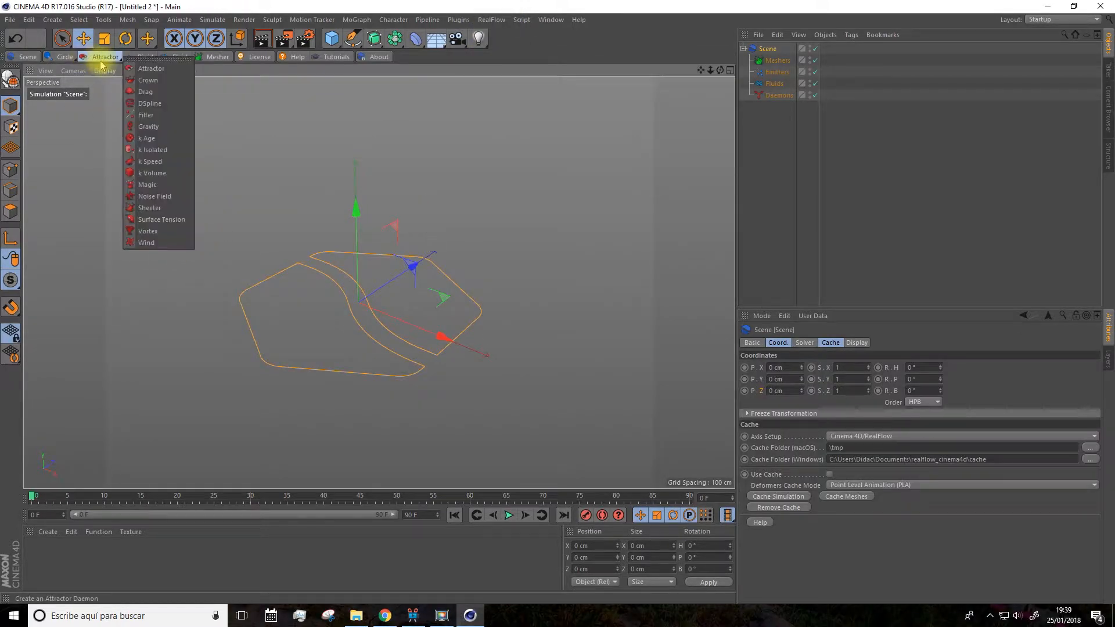
pyautogui.click(156, 107)
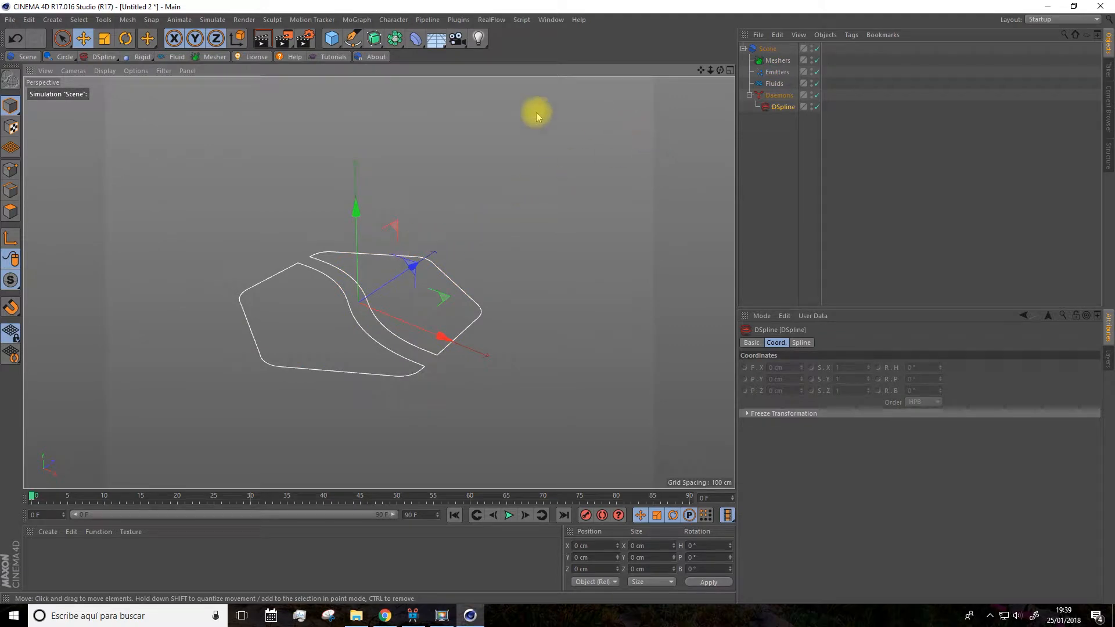
# Draw an open four-point zigzag spline with the Pen in the Top view, passing through the scene's origin area
pyautogui.moveTo(353, 39); pyautogui.dragTo(392, 46)
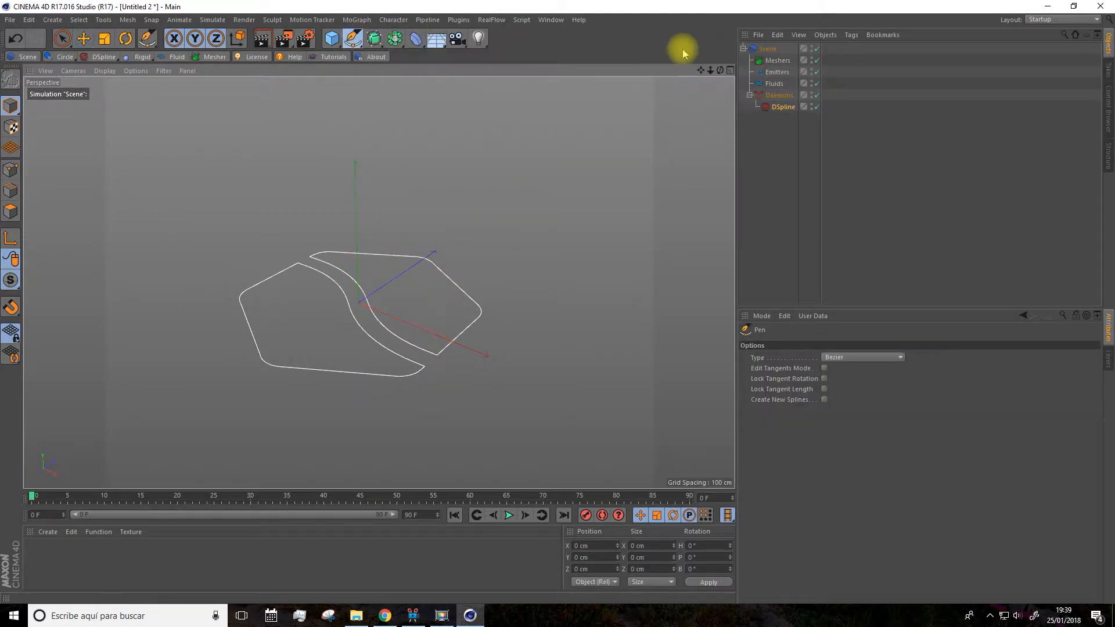
pyautogui.click(730, 70)
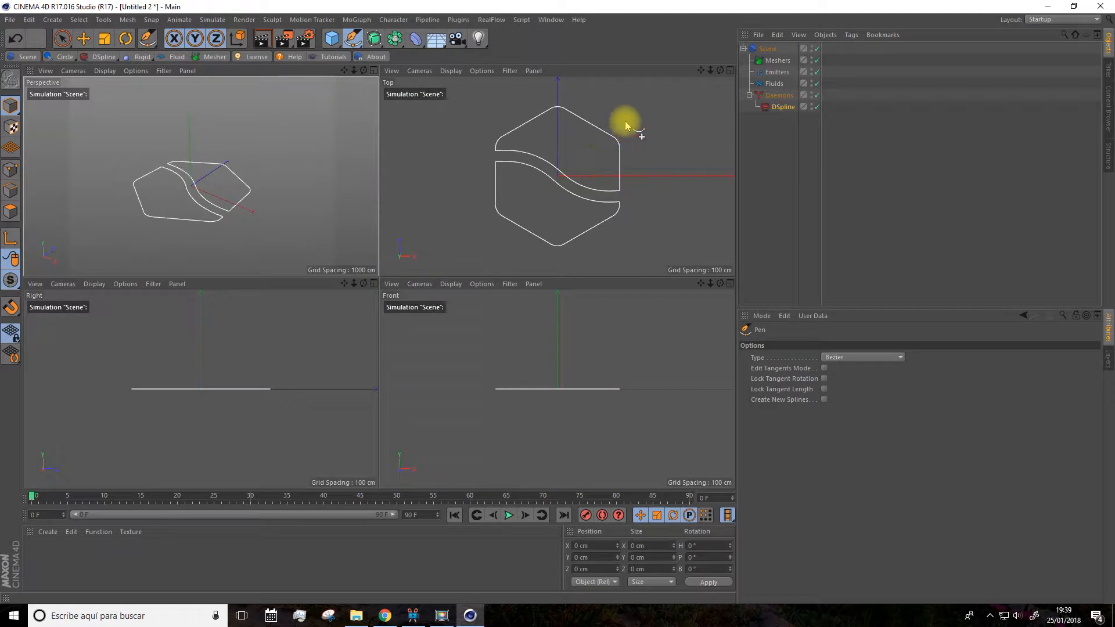
pyautogui.click(730, 70)
pyautogui.scroll(-5, 482, 213)
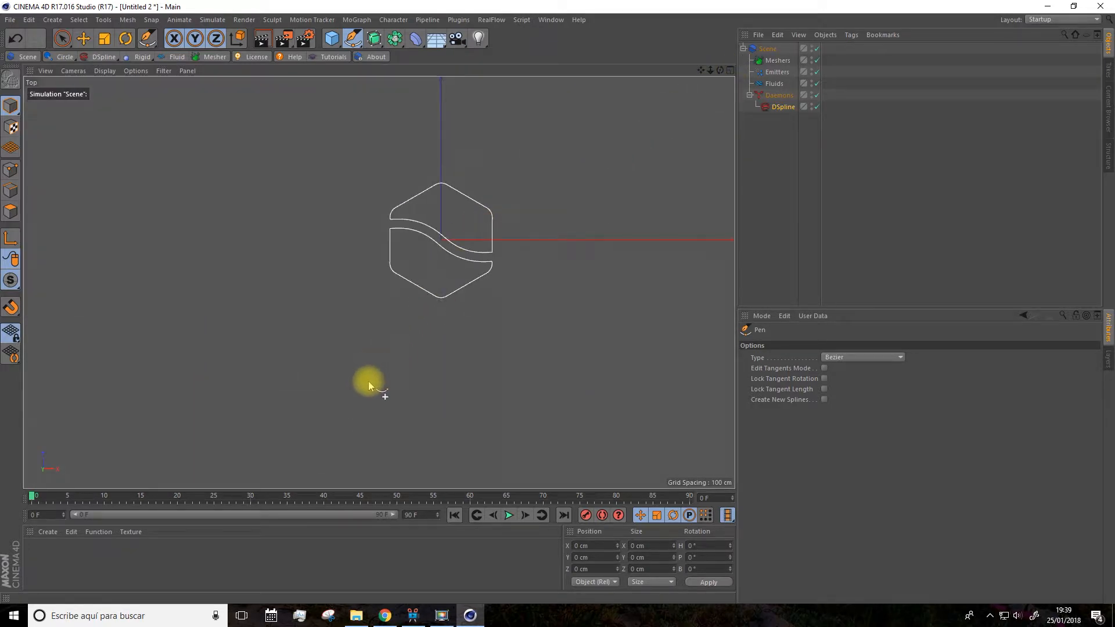
pyautogui.click(367, 428)
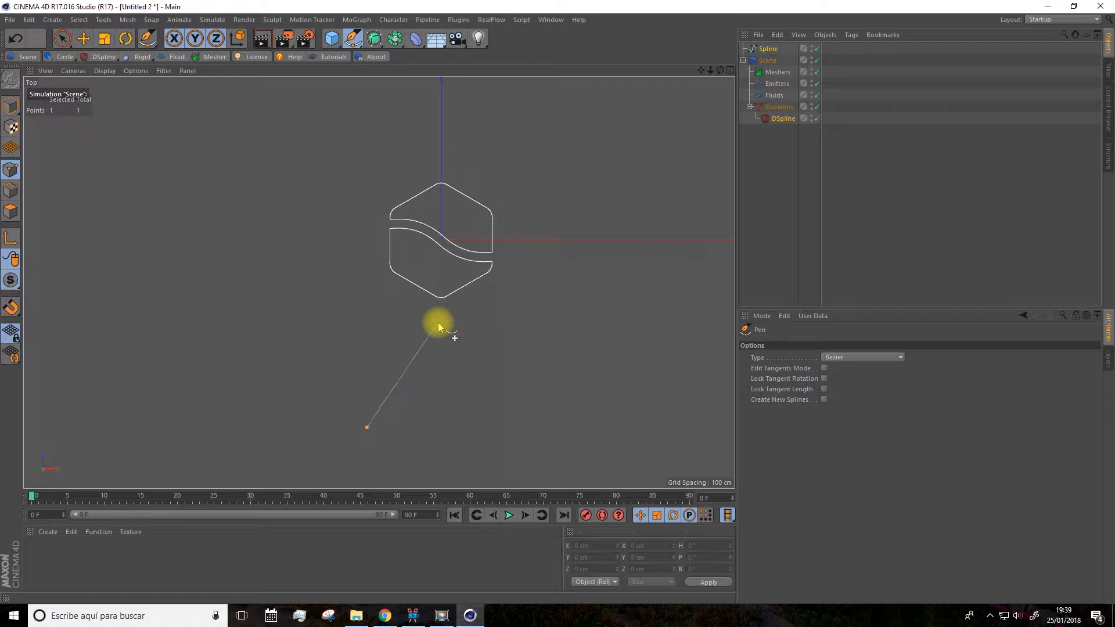
pyautogui.click(448, 309)
pyautogui.moveTo(702, 71); pyautogui.dragTo(699, 153)
pyautogui.click(435, 98)
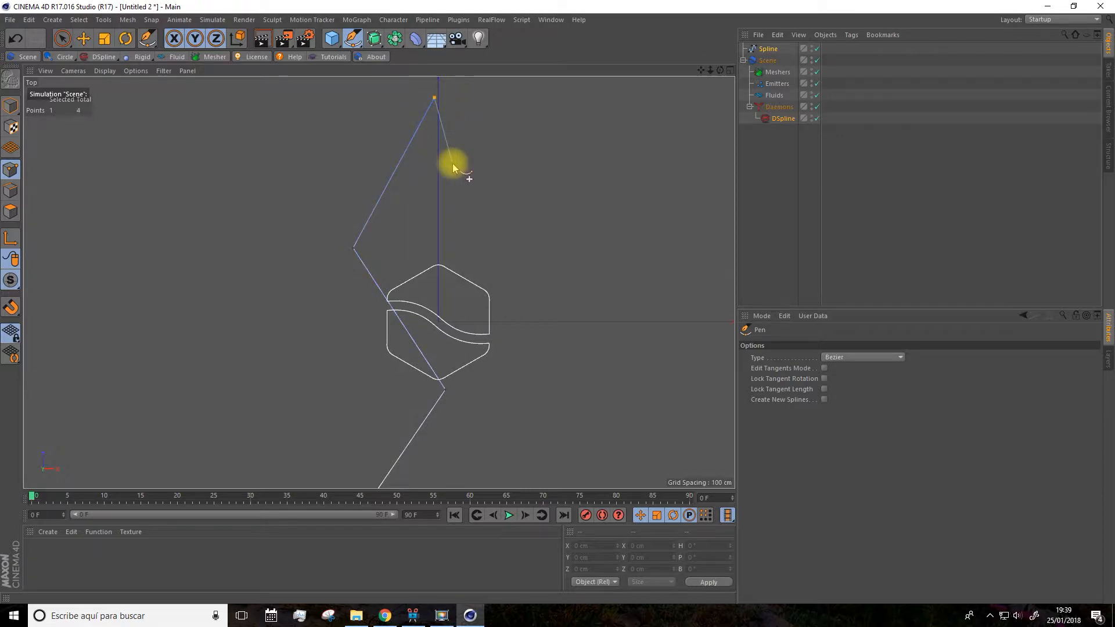
pyautogui.press('Escape')
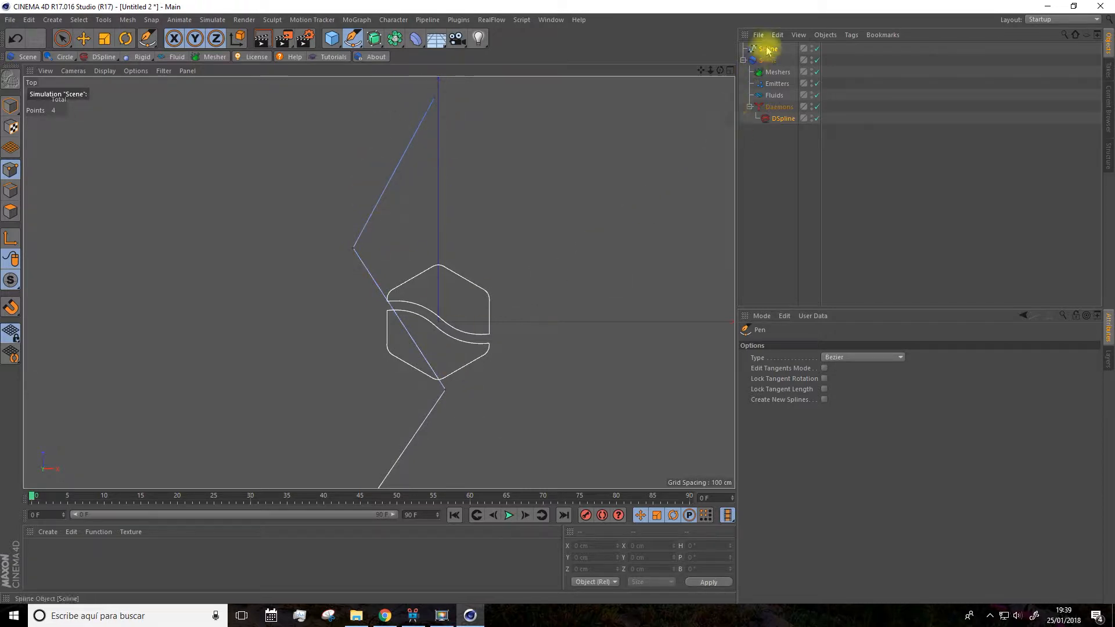
# Set both the Pen's type and the drawn spline's type to B-Spline
pyautogui.click(837, 359)
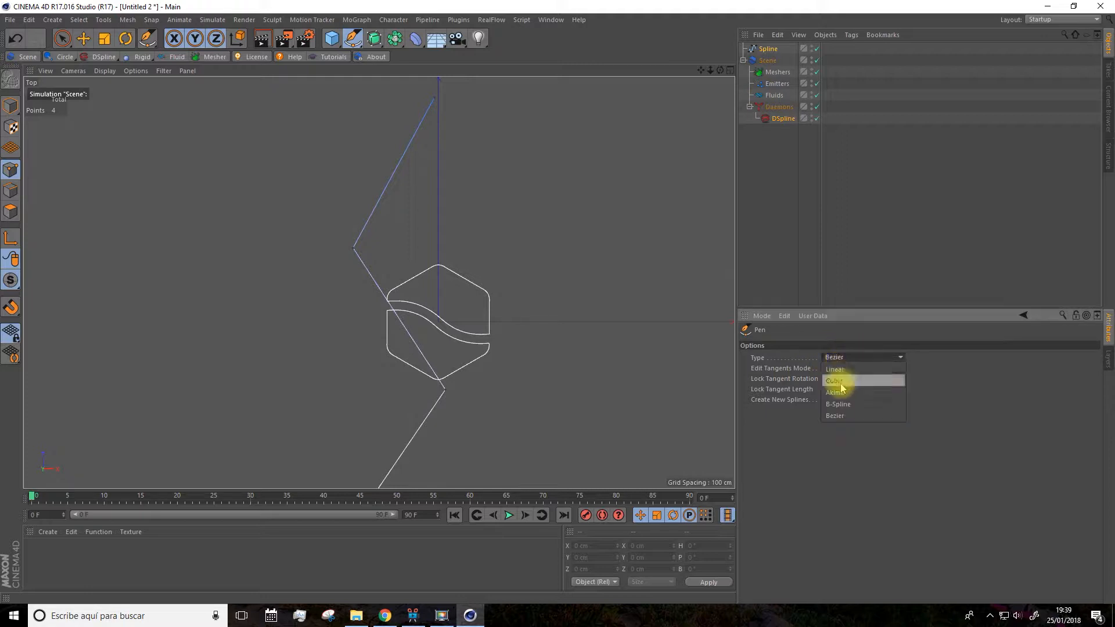
pyautogui.click(844, 406)
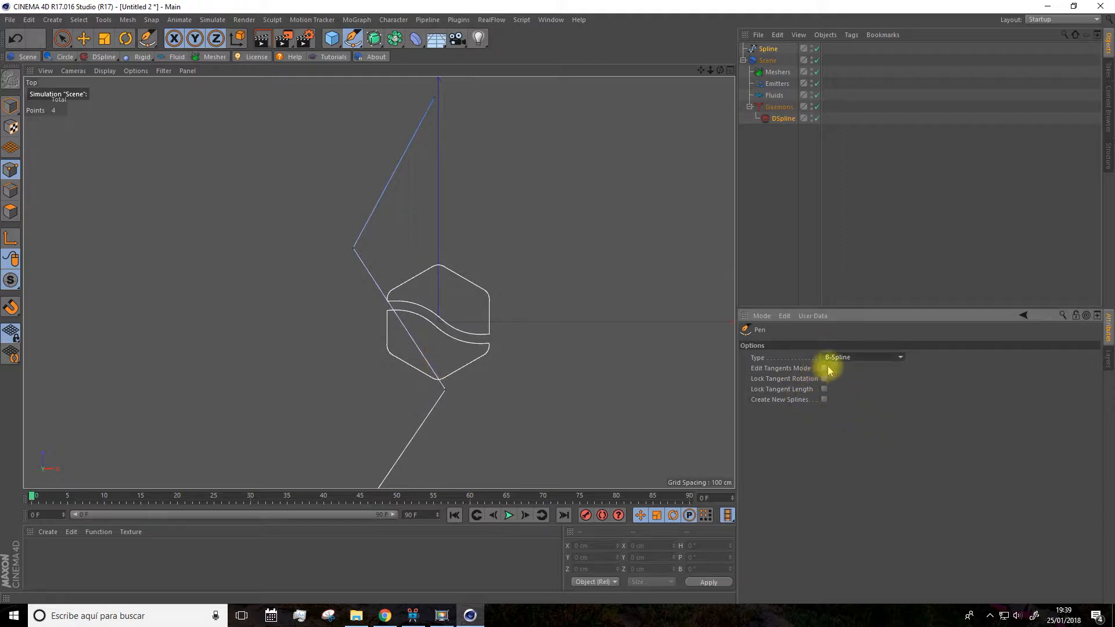
pyautogui.click(772, 49)
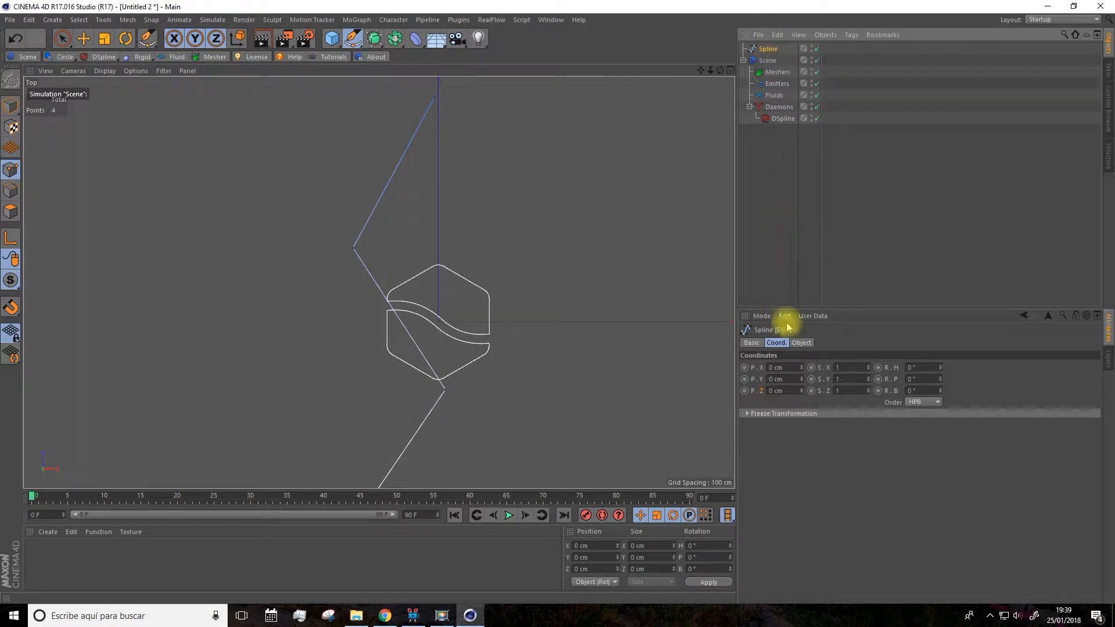
pyautogui.click(801, 343)
pyautogui.click(826, 374)
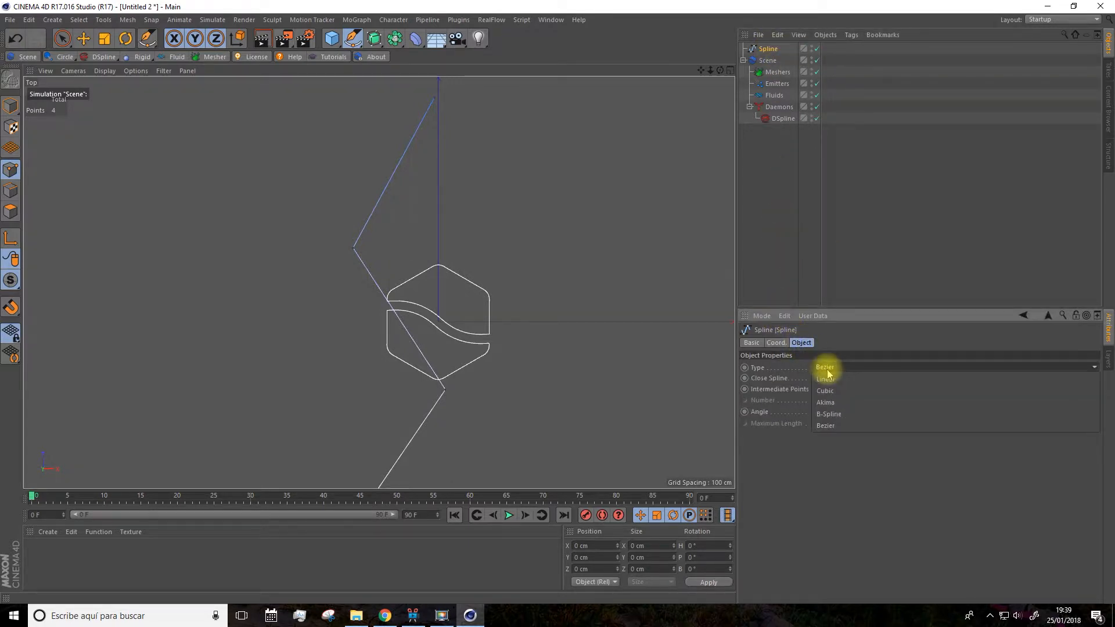
pyautogui.click(834, 416)
# Link the Scene as the DSpline's RealFlow Scene and the drawn Spline as its Spline Object, working in the Perspective view
pyautogui.scroll(-4, 480, 323)
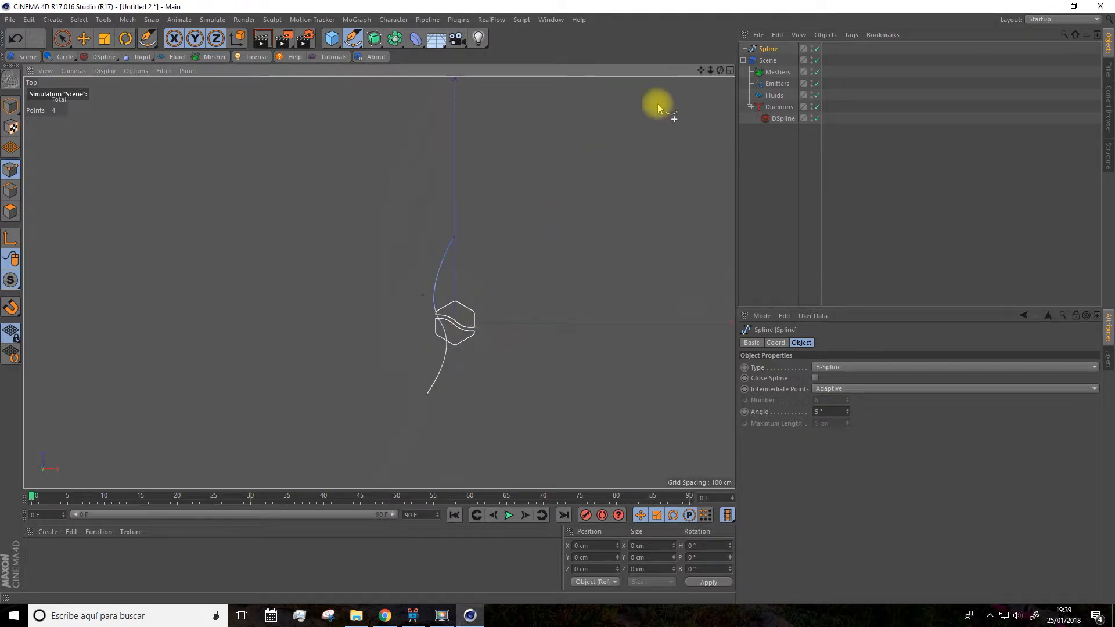
pyautogui.moveTo(700, 71); pyautogui.dragTo(691, 31)
pyautogui.scroll(3, 426, 349)
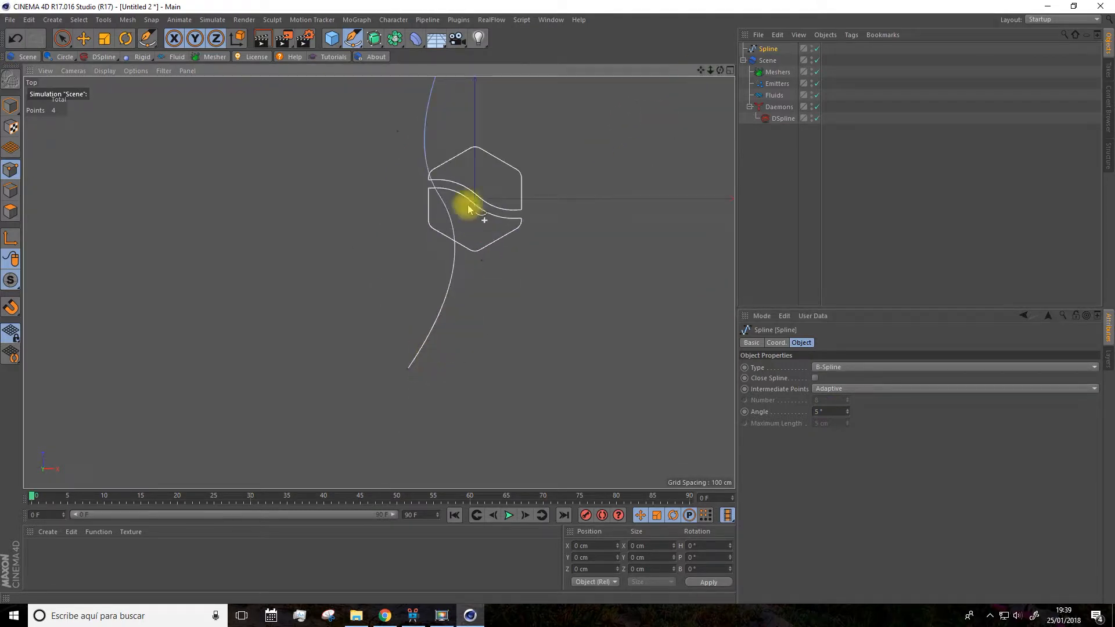
pyautogui.click(730, 70)
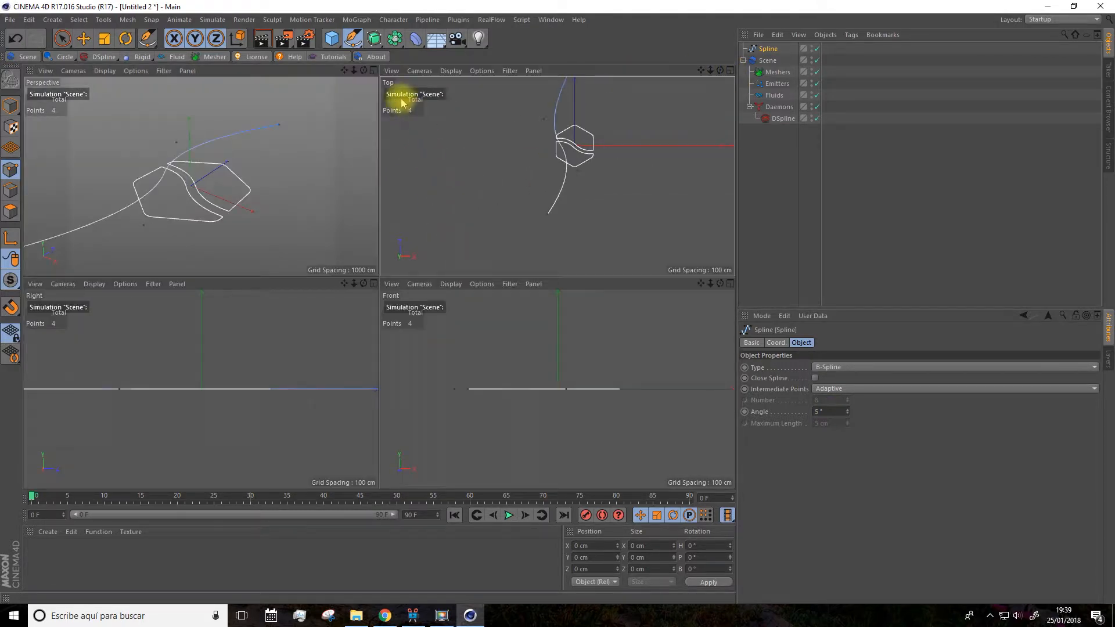
pyautogui.click(373, 70)
pyautogui.scroll(-2, 388, 186)
pyautogui.scroll(-1, 493, 175)
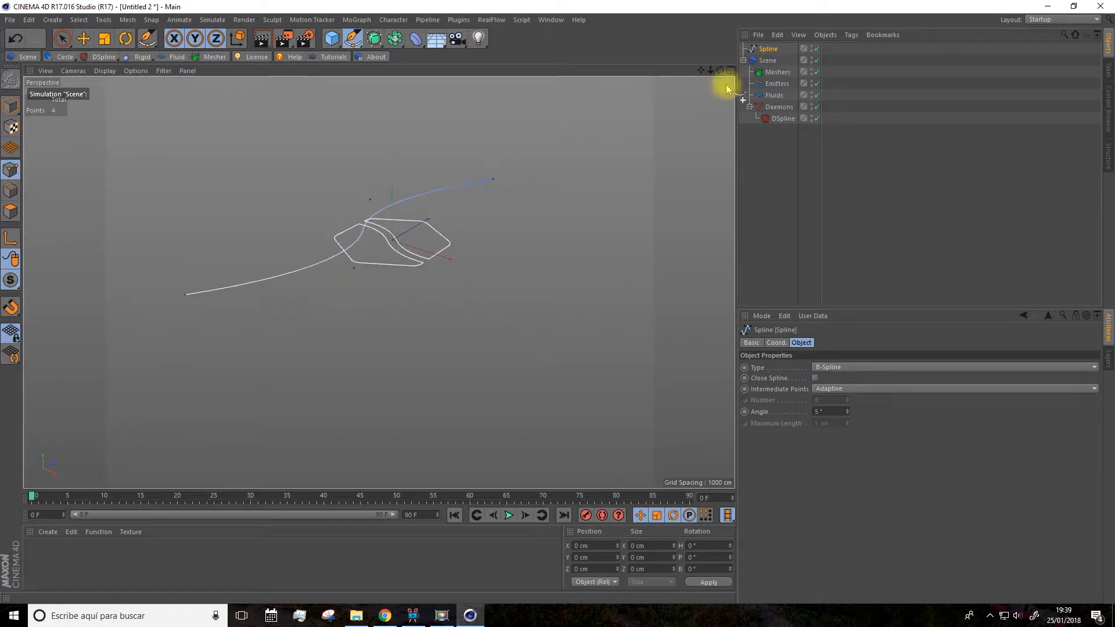
pyautogui.moveTo(768, 51)
pyautogui.mouseDown()
pyautogui.moveTo(774, 67)
pyautogui.moveTo(765, 51)
pyautogui.mouseUp()
pyautogui.click(778, 119)
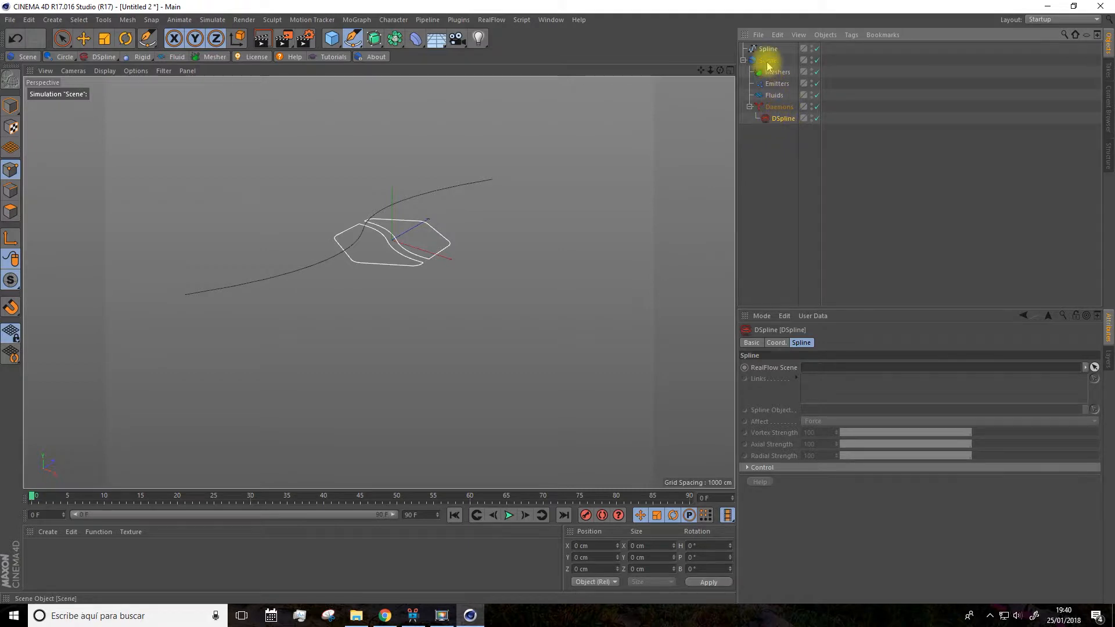
pyautogui.moveTo(767, 61); pyautogui.dragTo(813, 367)
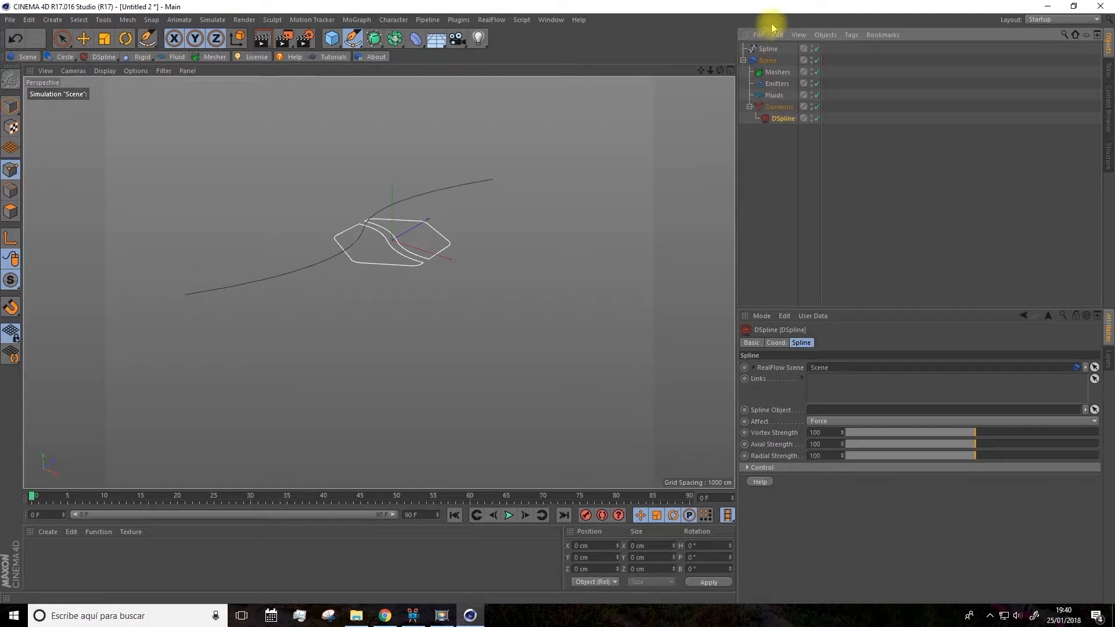
pyautogui.moveTo(767, 50); pyautogui.dragTo(822, 412)
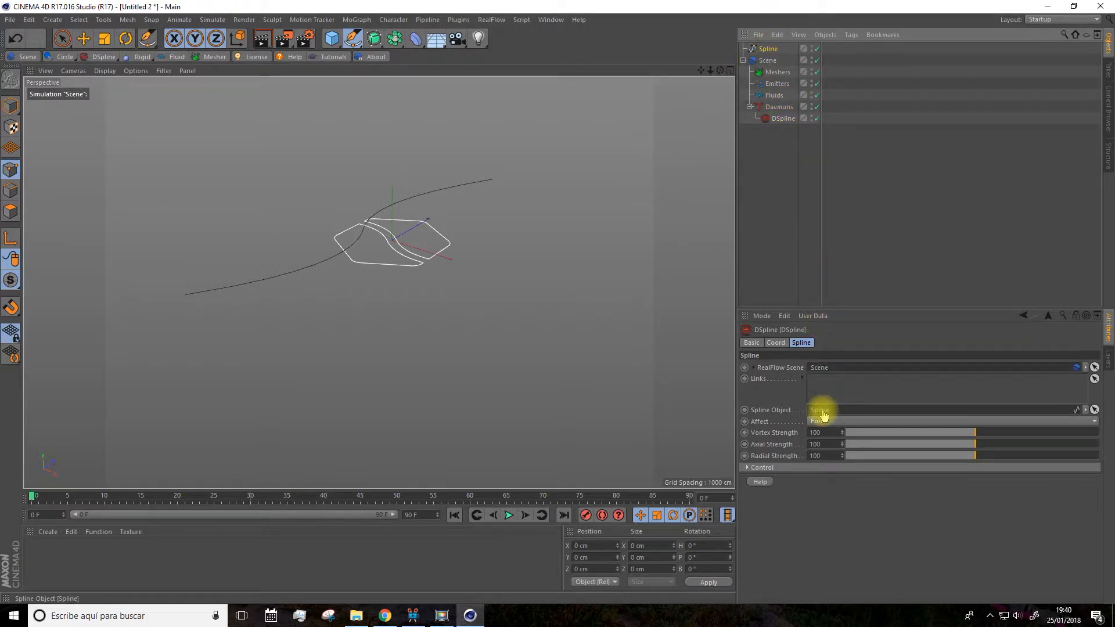
pyautogui.keyDown('alt'); pyautogui.moveTo(700, 75); pyautogui.dragTo(602, 204); pyautogui.keyUp('alt')
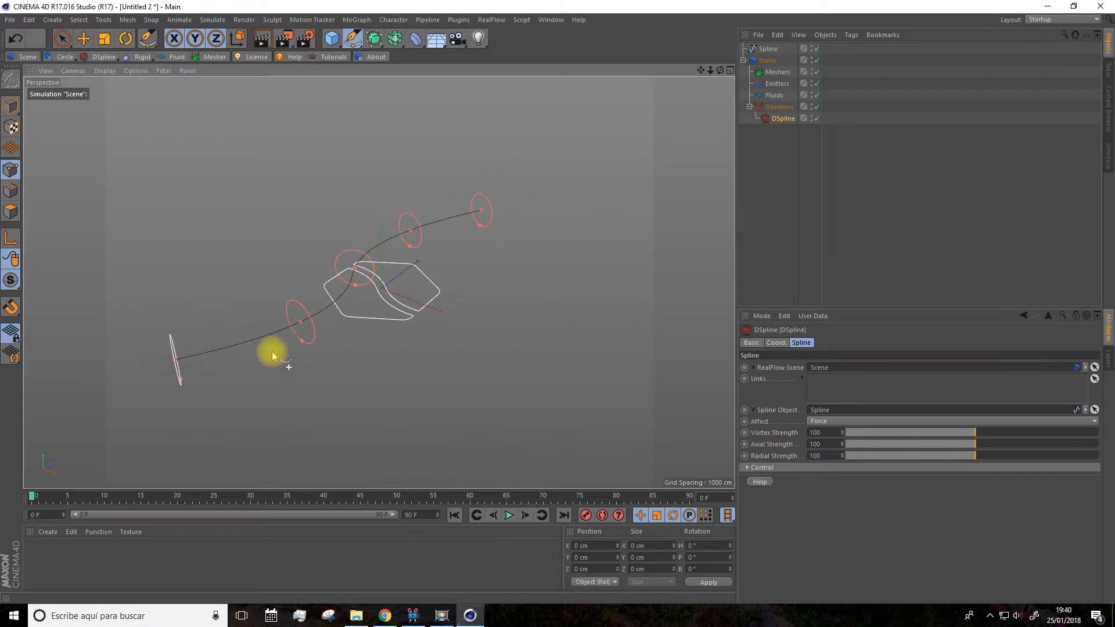
pyautogui.moveTo(361, 319)
pyautogui.keyDown('alt'); pyautogui.mouseDown()
pyautogui.moveTo(386, 331)
pyautogui.moveTo(364, 321)
pyautogui.mouseUp(); pyautogui.keyUp('alt')
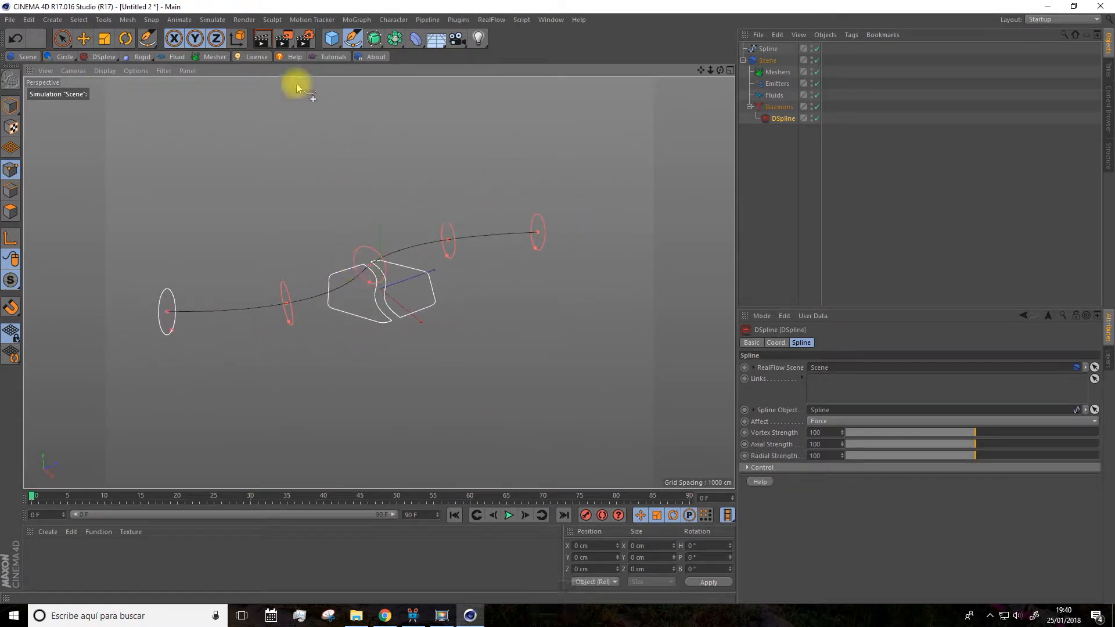
# Add a RealFlow Circle emitter to the Scene
pyautogui.click(75, 61)
pyautogui.click(99, 70)
pyautogui.keyDown('alt'); pyautogui.moveTo(410, 281); pyautogui.dragTo(398, 256); pyautogui.keyUp('alt')
pyautogui.moveTo(699, 74); pyautogui.dragTo(621, 112)
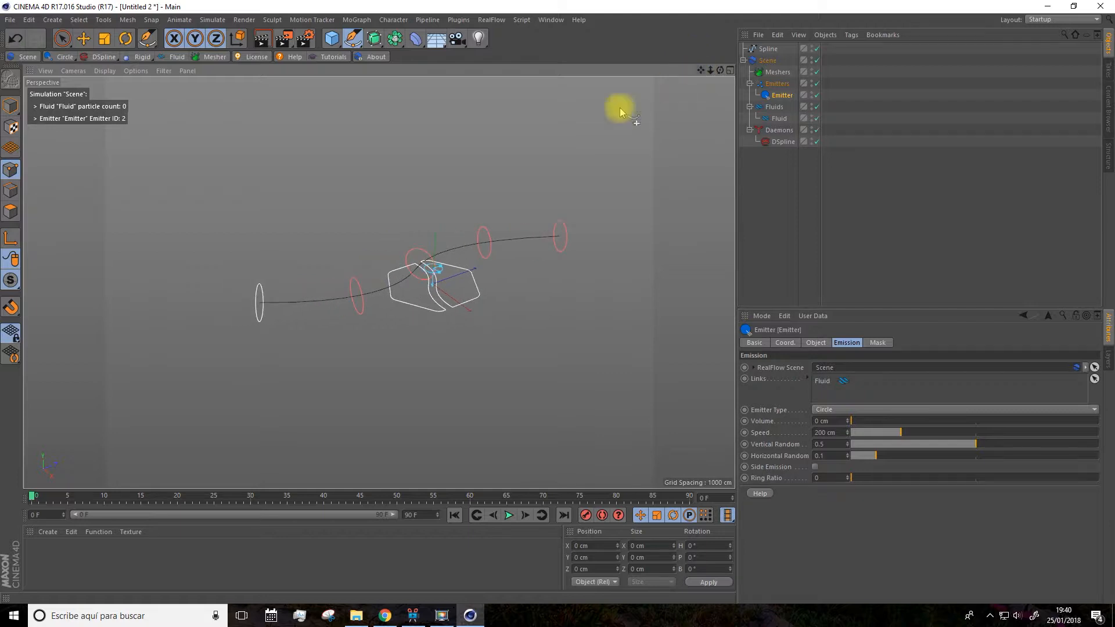
# Place the emitter just ahead of the spline's starting end, aimed along the spline
pyautogui.click(85, 39)
pyautogui.moveTo(490, 238); pyautogui.dragTo(337, 301)
pyautogui.keyDown('alt'); pyautogui.moveTo(286, 373); pyautogui.dragTo(647, 117); pyautogui.keyUp('alt')
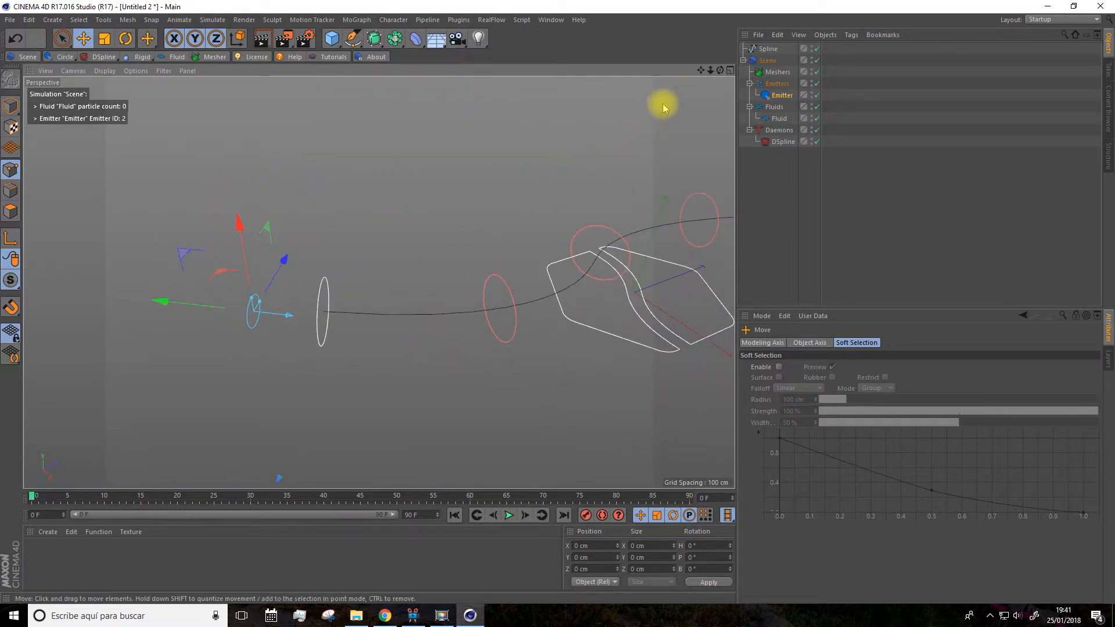
pyautogui.moveTo(700, 73); pyautogui.dragTo(742, 60)
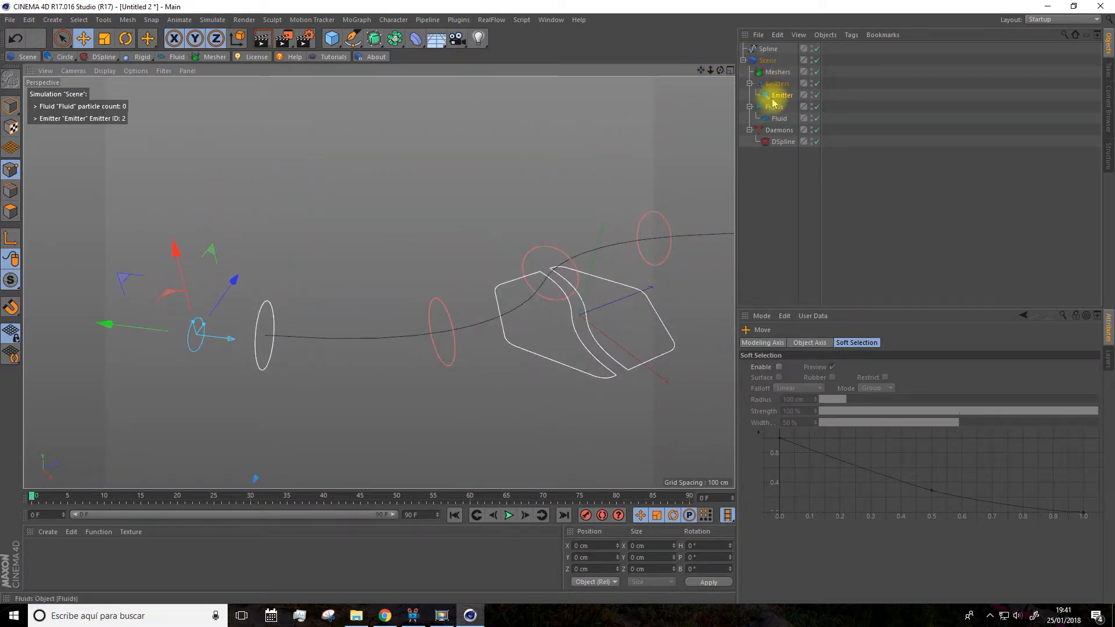
# Turn off Display Icon in the RealFlow Scene's display settings and deselect the Scene
pyautogui.click(767, 60)
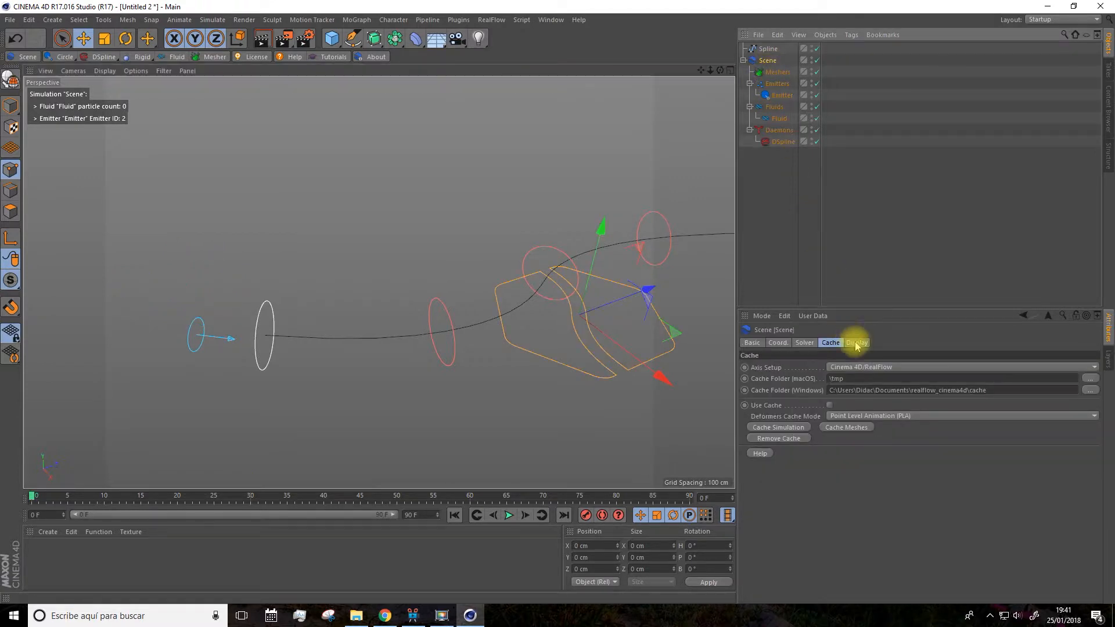
pyautogui.click(856, 343)
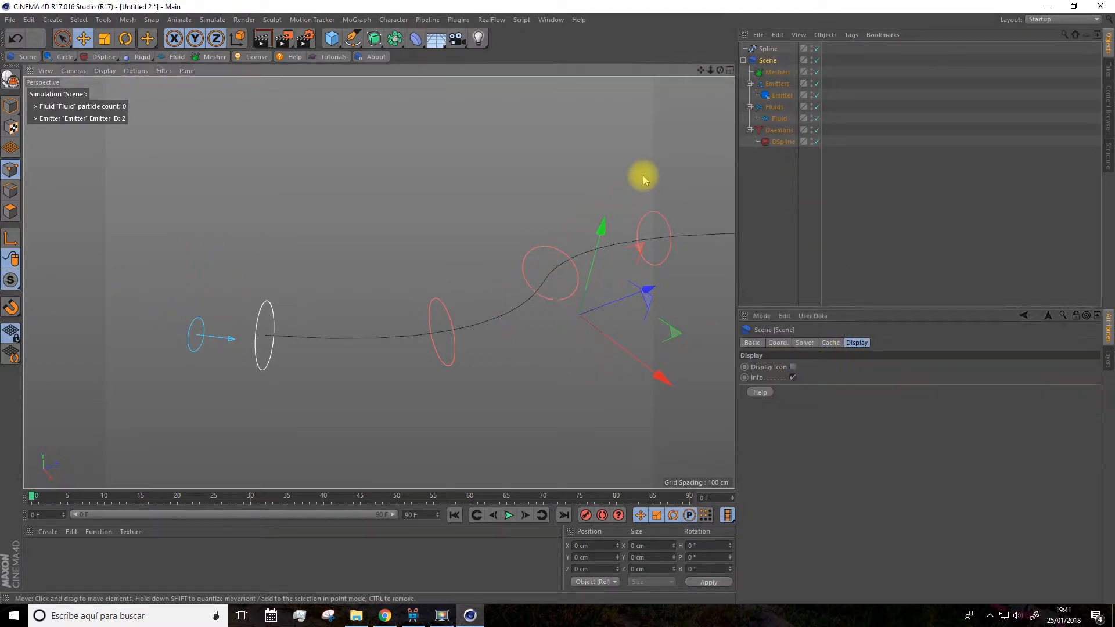
pyautogui.click(755, 206)
# Run the fluid simulation to check how the emitted particles behave along the spline
pyautogui.keyDown('alt'); pyautogui.moveTo(697, 76); pyautogui.dragTo(485, 200); pyautogui.keyUp('alt')
pyautogui.click(509, 516)
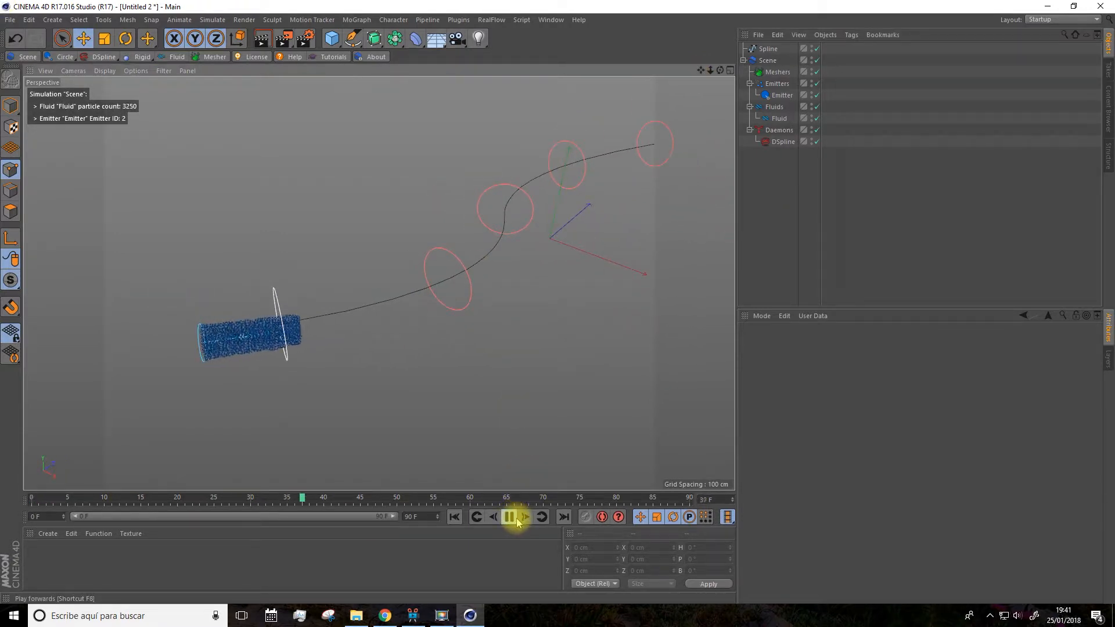
pyautogui.click(509, 517)
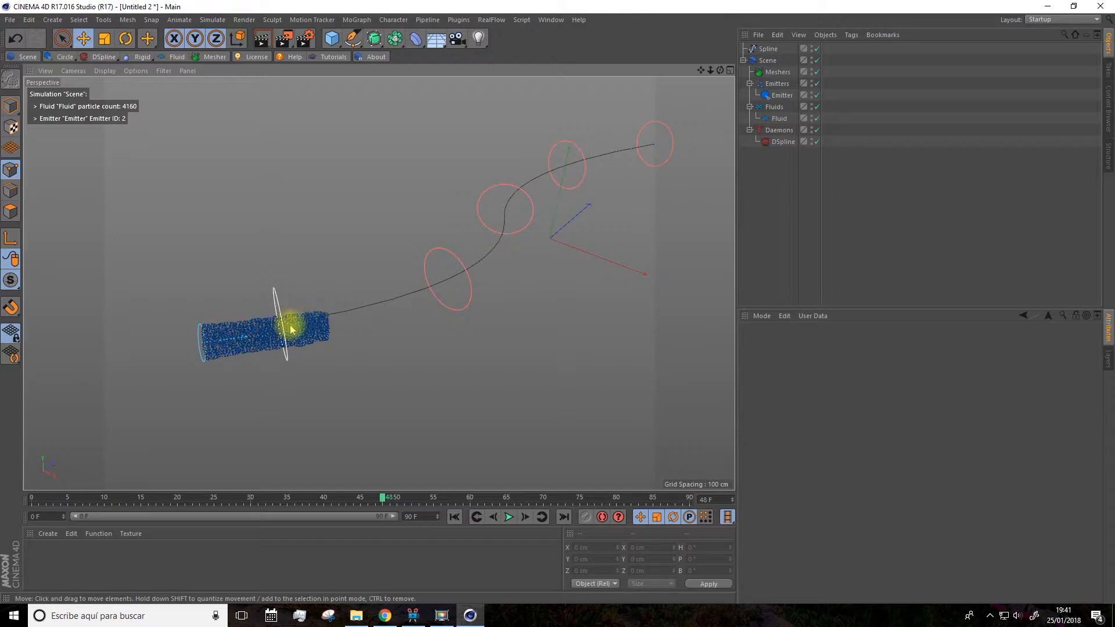
# Inspect the DSpline's strength settings and step through its control circles along the spline
pyautogui.click(783, 145)
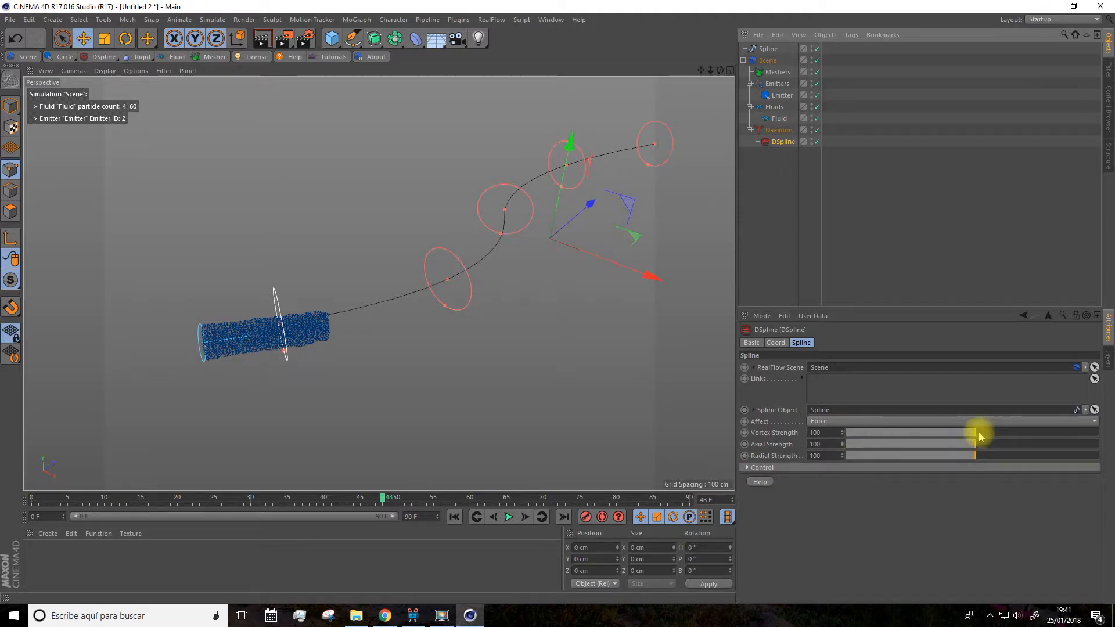
pyautogui.click(755, 468)
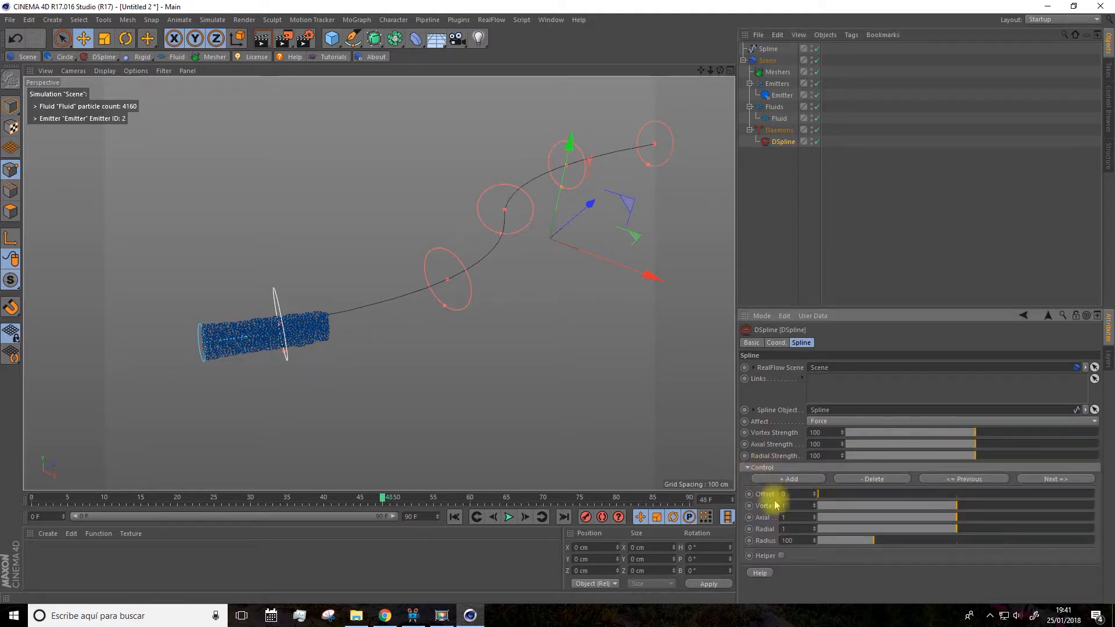
pyautogui.click(1052, 479)
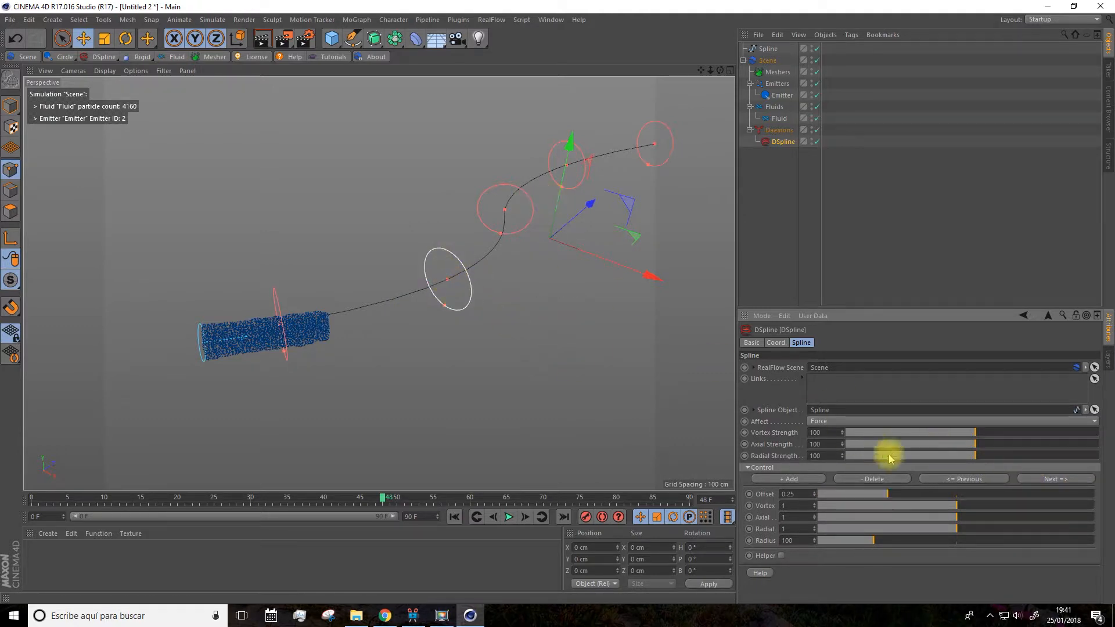
pyautogui.click(966, 480)
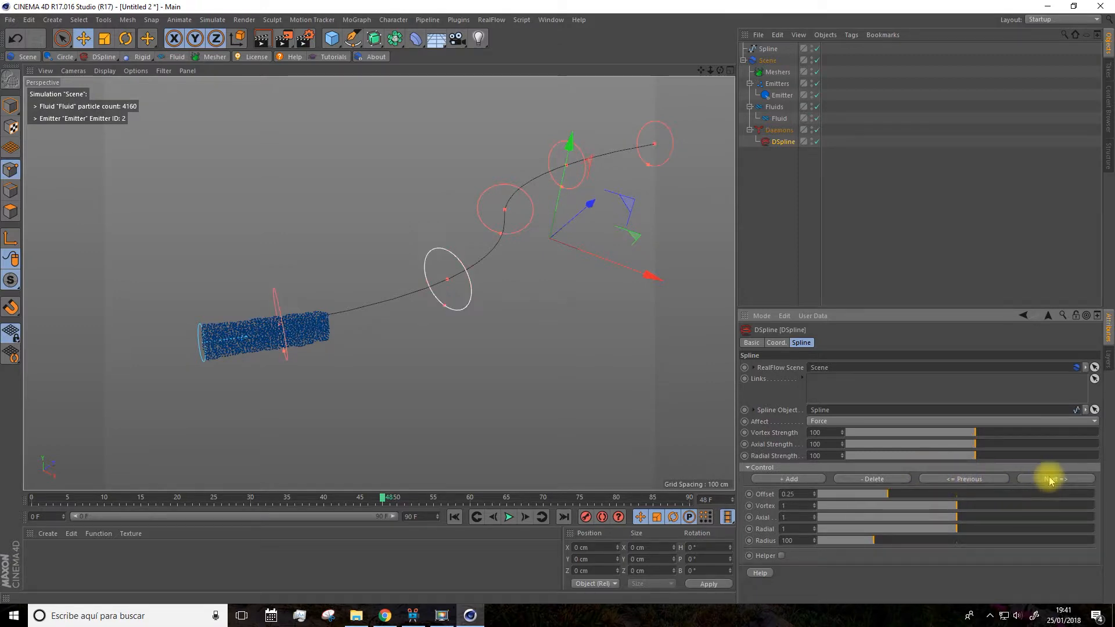
pyautogui.click(979, 480)
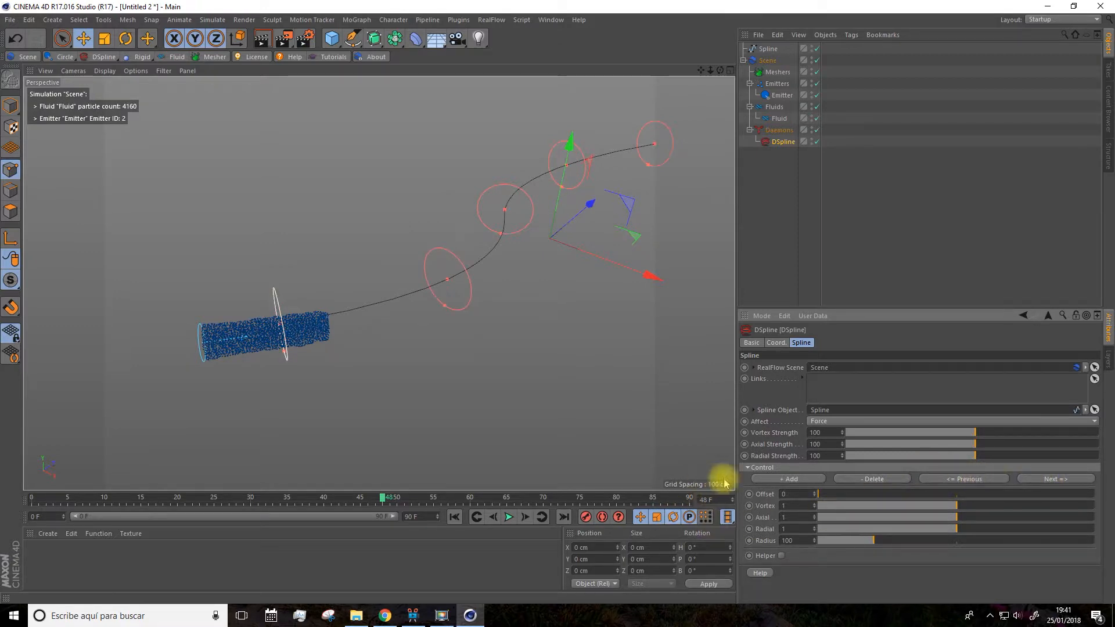
# Set the animation's end to frame 200 and replay the simulation from the start
pyautogui.click(455, 518)
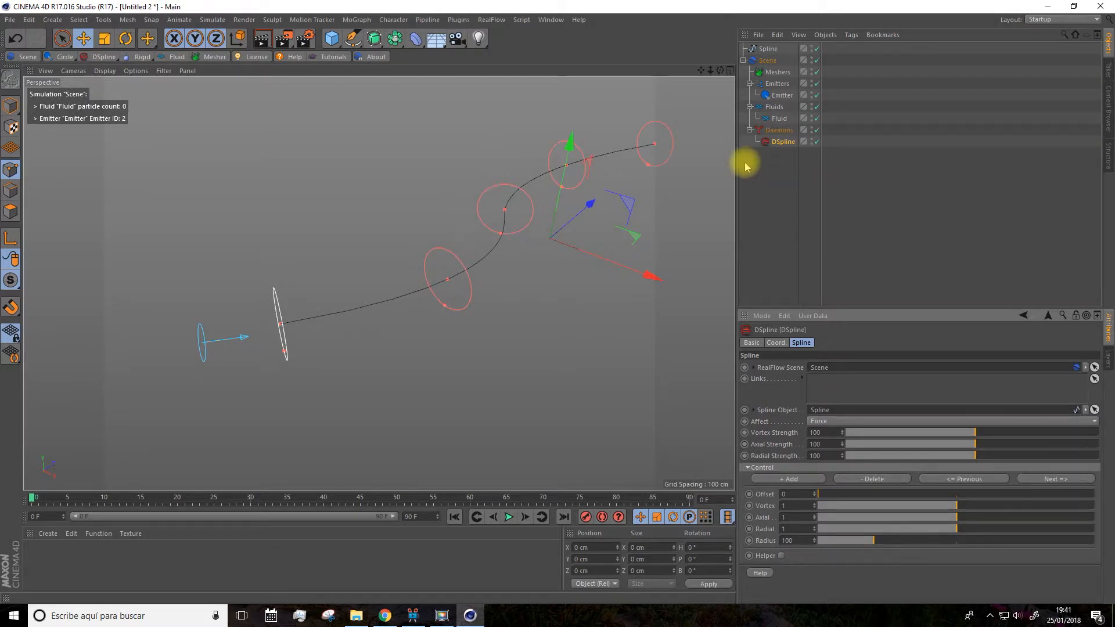
pyautogui.click(508, 517)
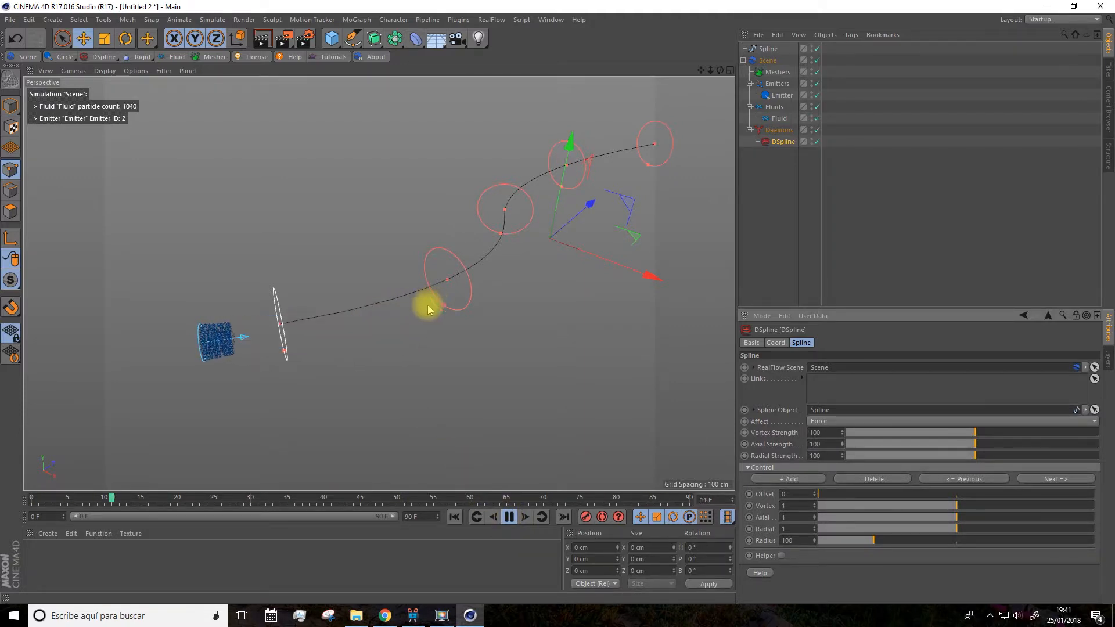
pyautogui.click(508, 516)
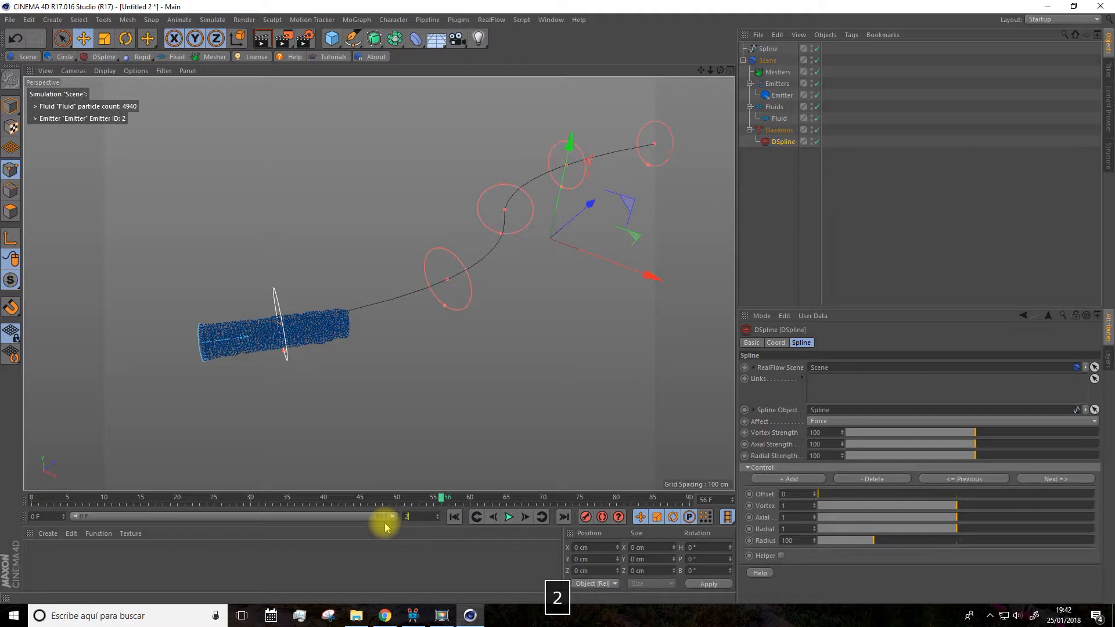
pyautogui.click(509, 517)
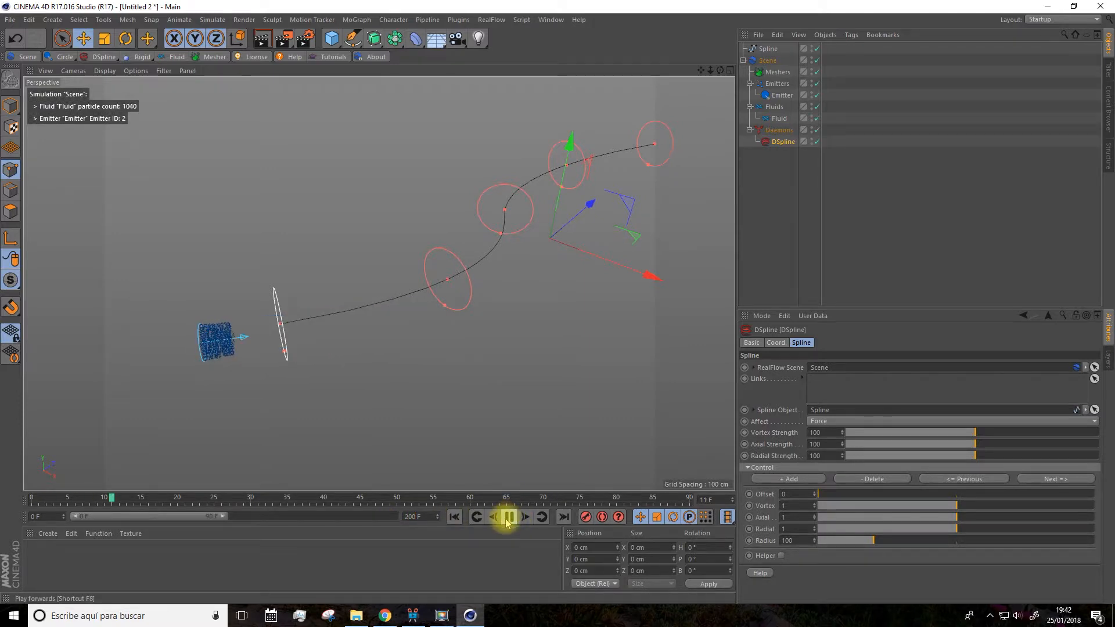
pyautogui.click(508, 518)
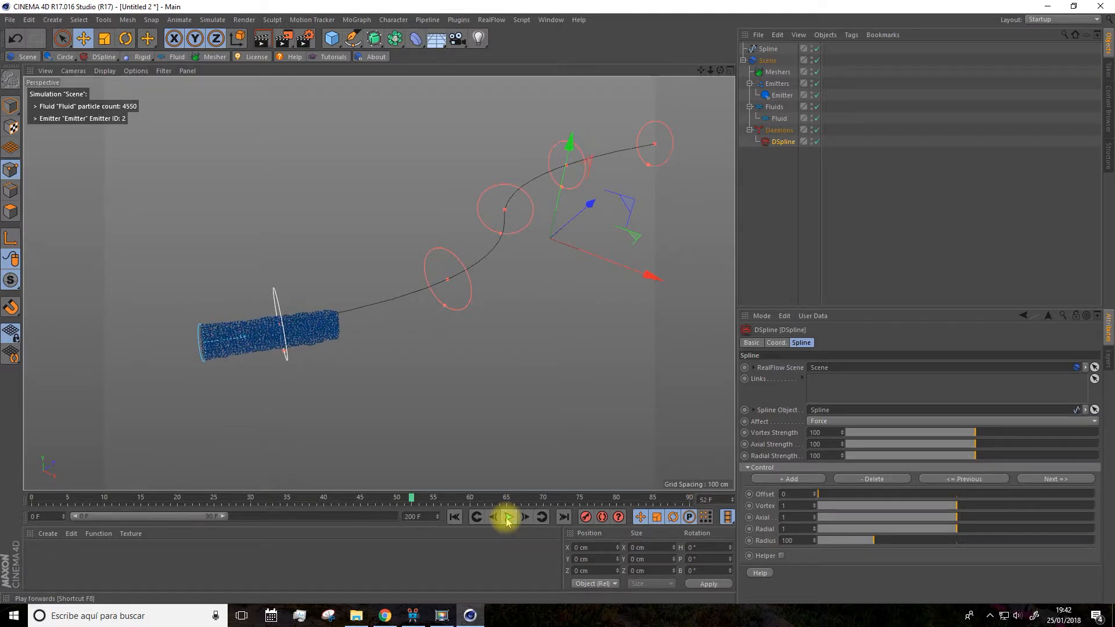
pyautogui.click(455, 517)
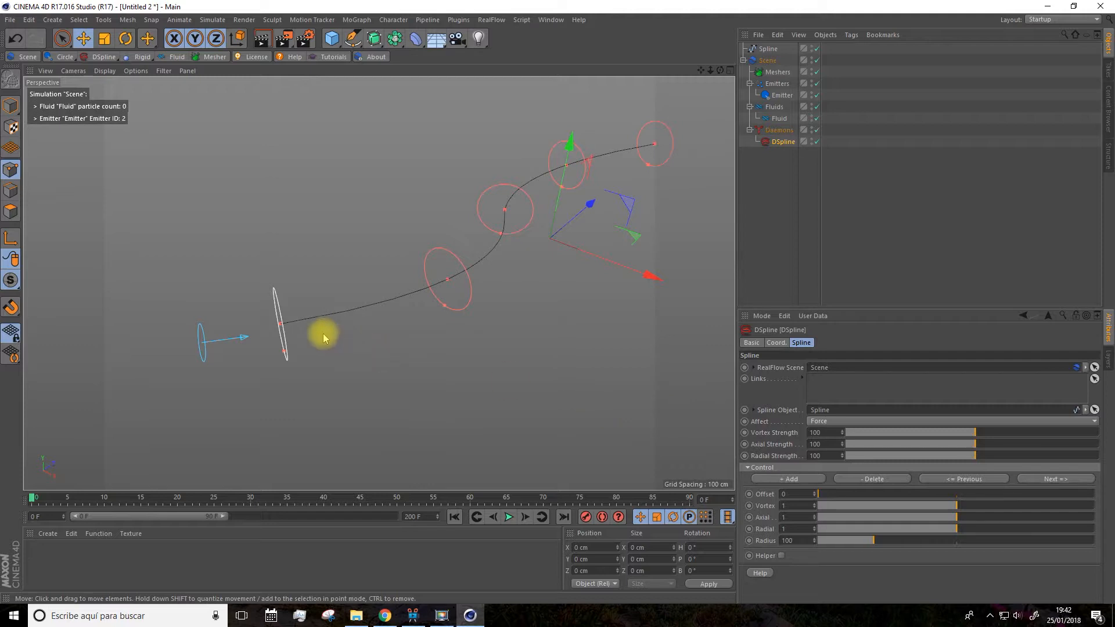
# Try a DSpline Vortex Strength of 2271.7 and replay the simulation
pyautogui.click(1017, 433)
pyautogui.click(508, 518)
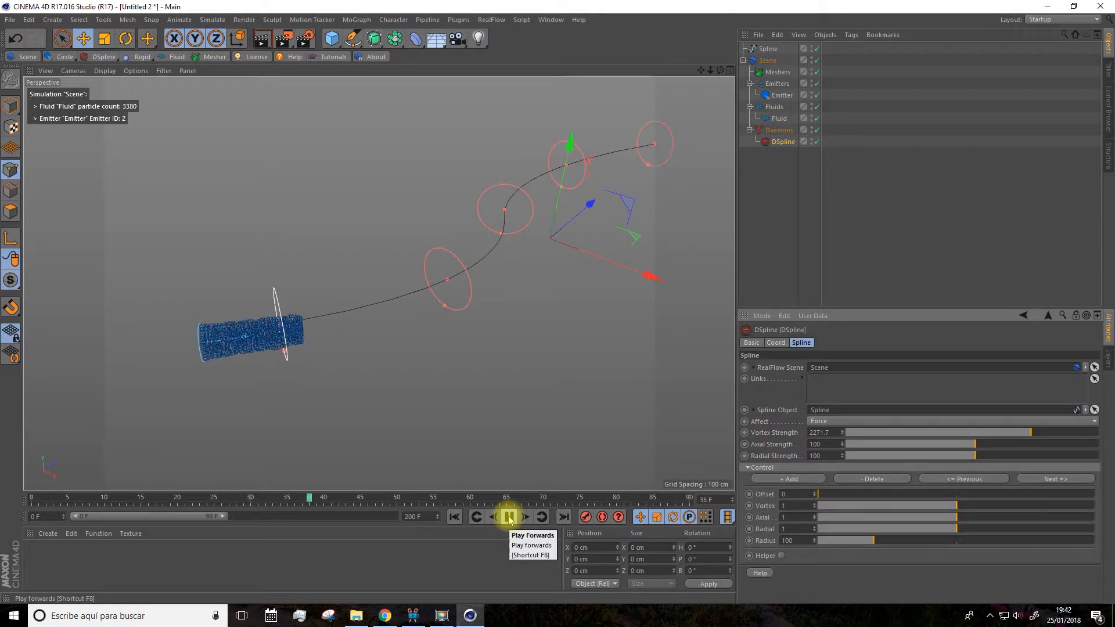
pyautogui.click(508, 517)
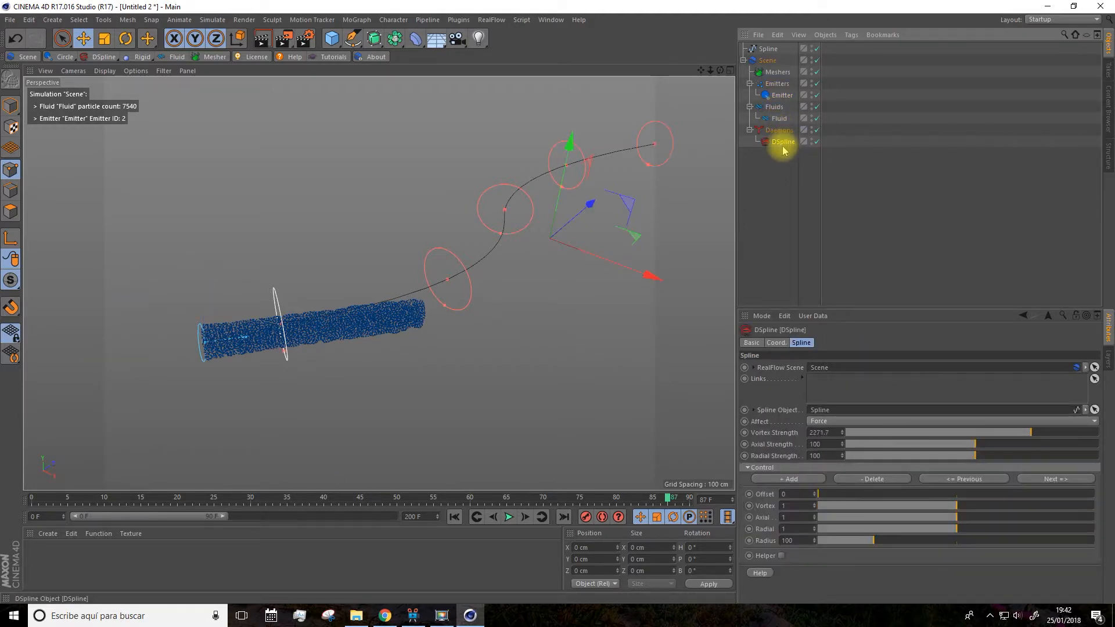
# Replace the DSpline daemon with a new one and link the drawn Spline as its Spline Object
pyautogui.press('Delete')
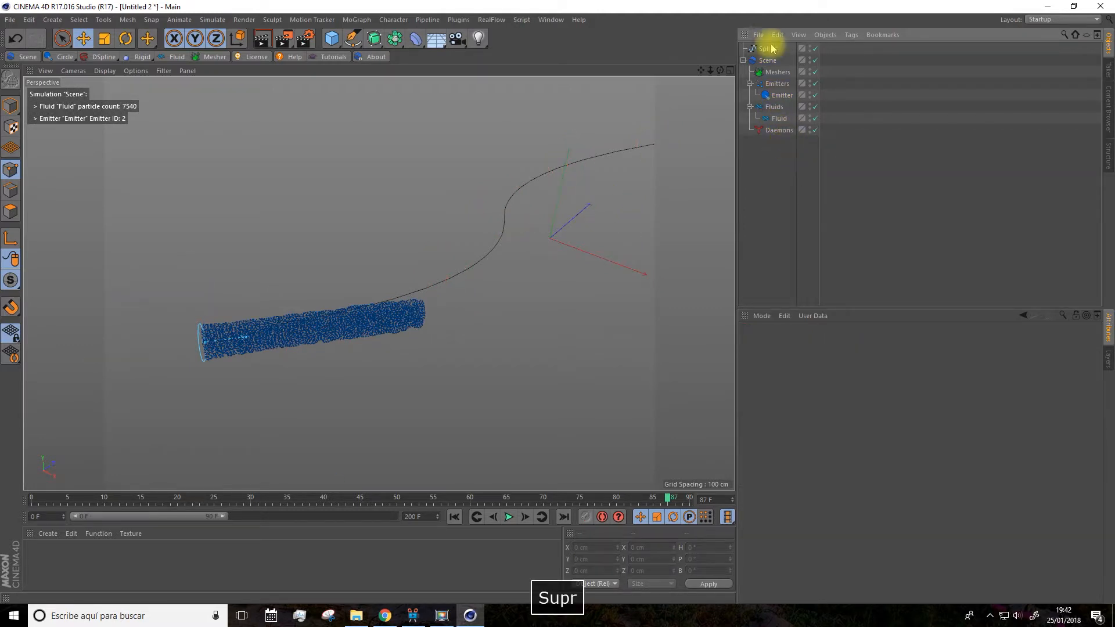
pyautogui.click(105, 62)
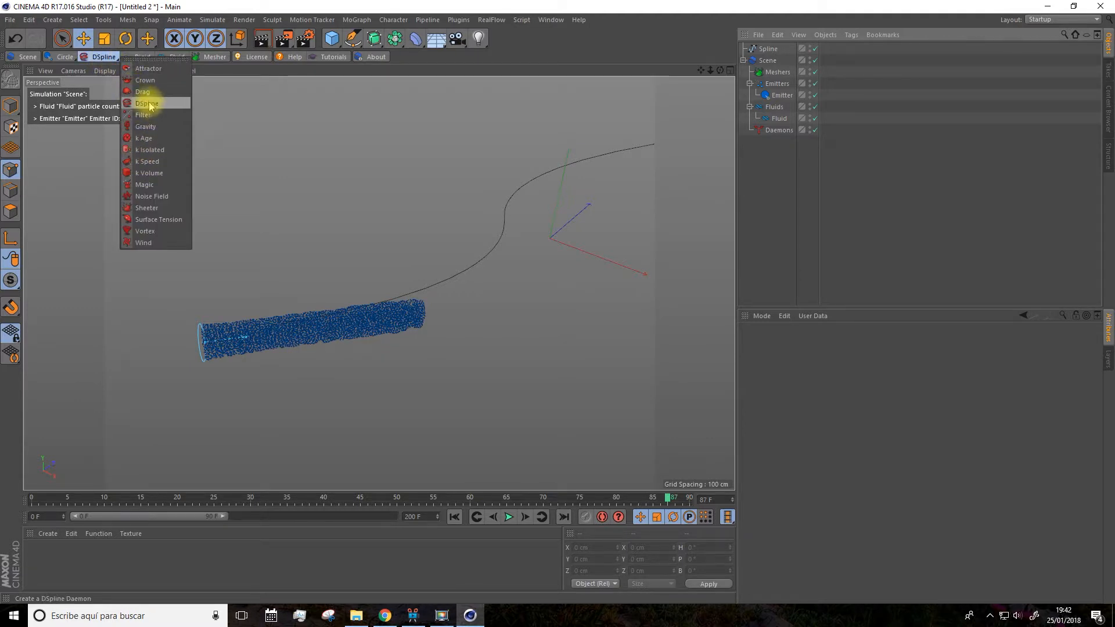
pyautogui.click(146, 104)
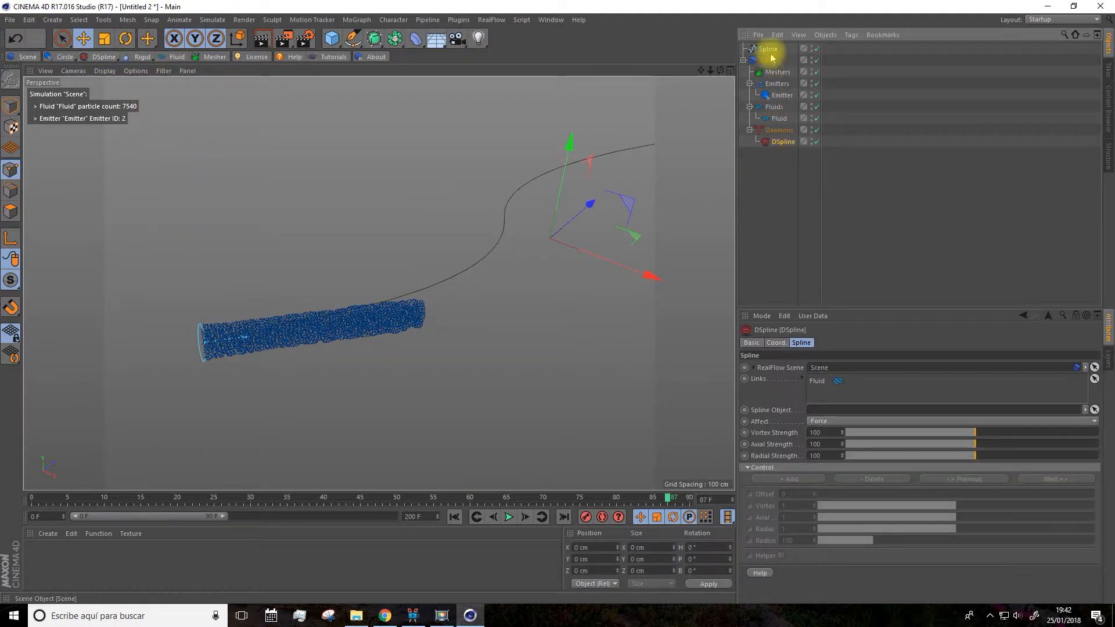
pyautogui.moveTo(768, 50); pyautogui.dragTo(828, 410)
# Replay the simulation from the first frame to check whether the fluid follows the spline
pyautogui.click(454, 517)
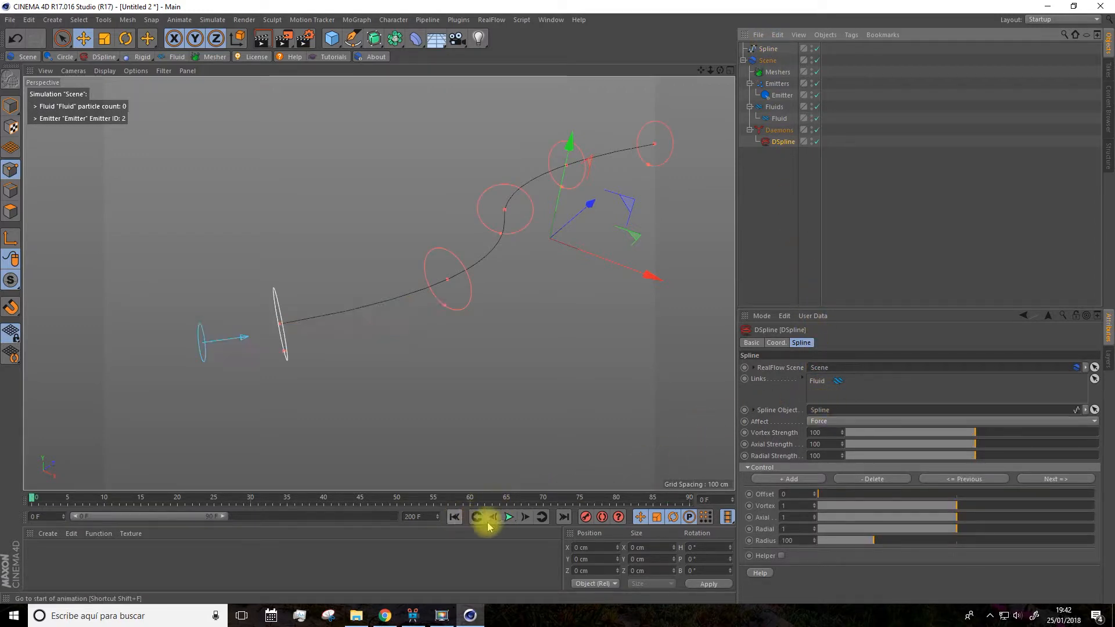
pyautogui.click(509, 517)
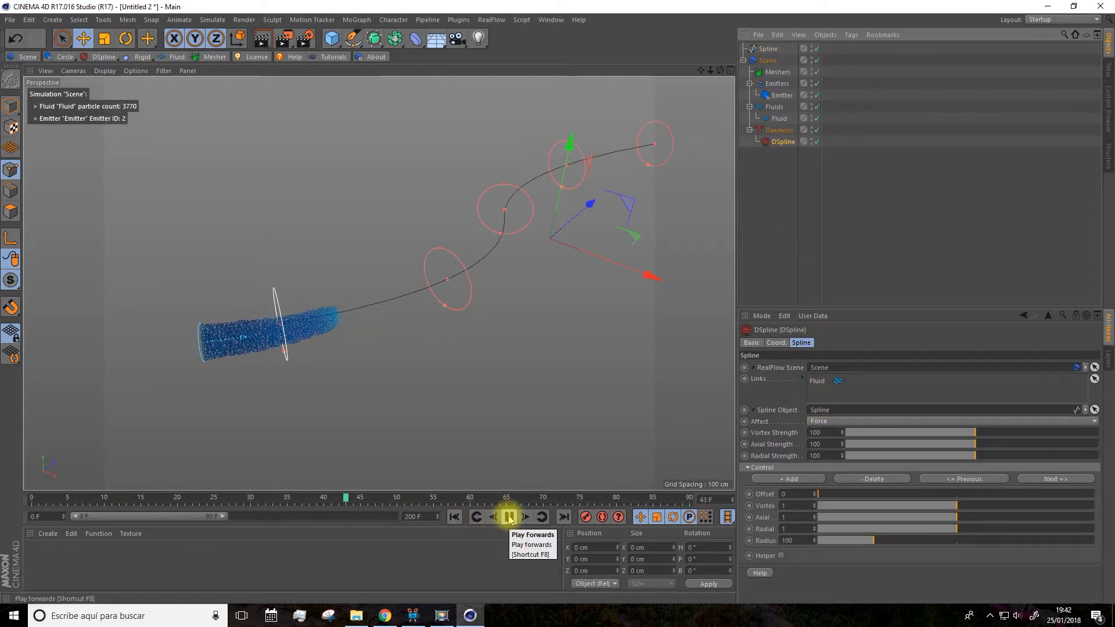
pyautogui.click(509, 517)
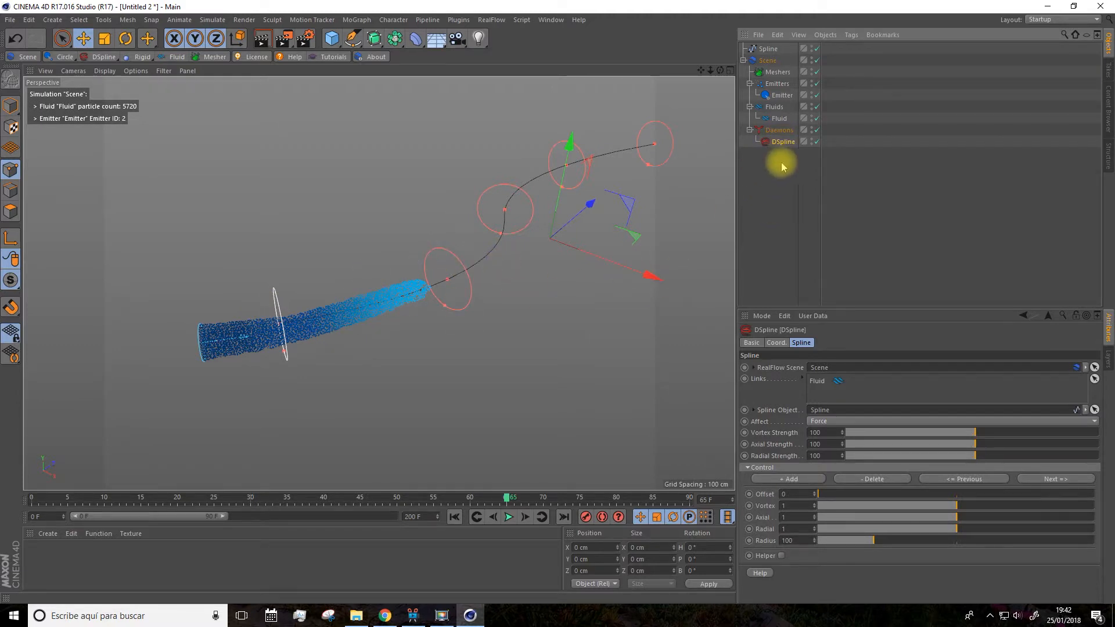
pyautogui.click(454, 516)
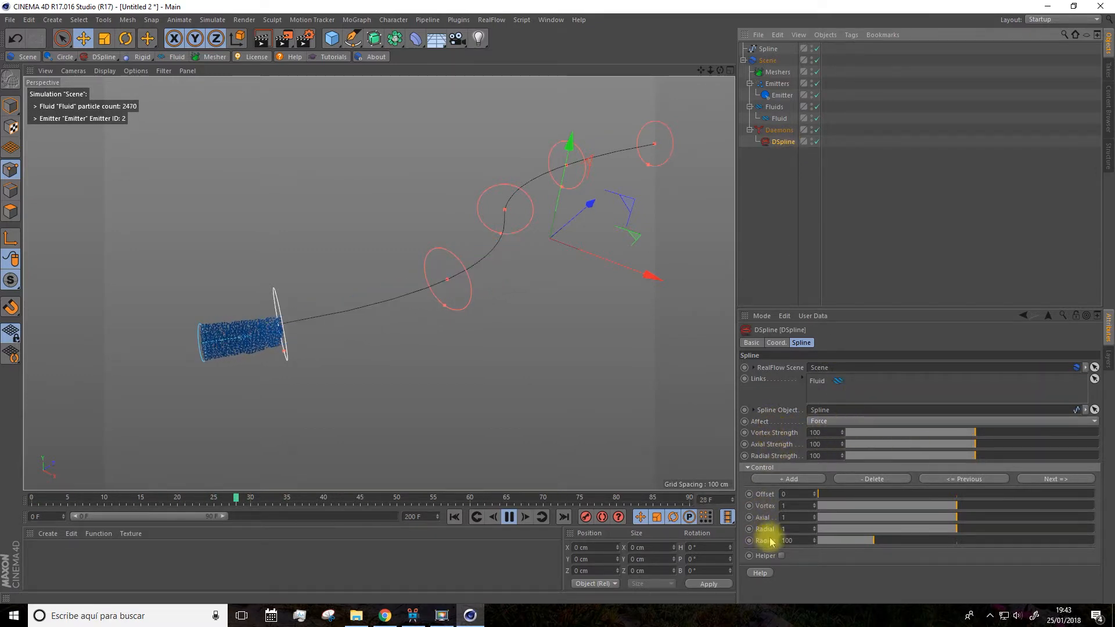
# Tune the DSpline's Vortex Strength to 148.4, Axial Strength to 308.2 and Radial Strength to 1198.6 while the simulation plays
pyautogui.moveTo(975, 433); pyautogui.dragTo(1000, 433)
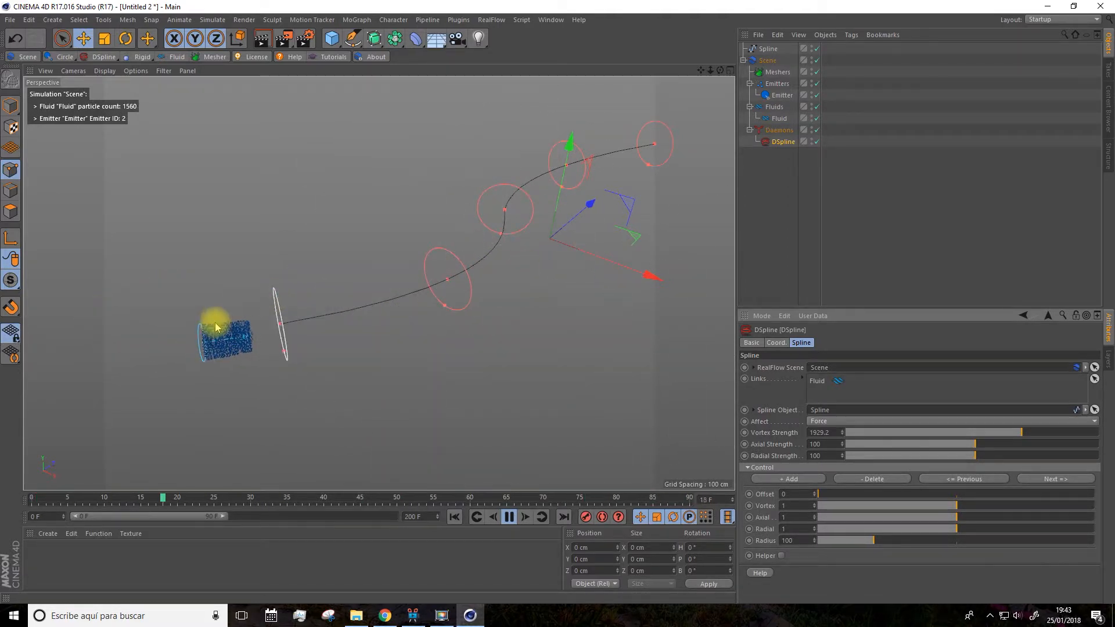
pyautogui.click(981, 432)
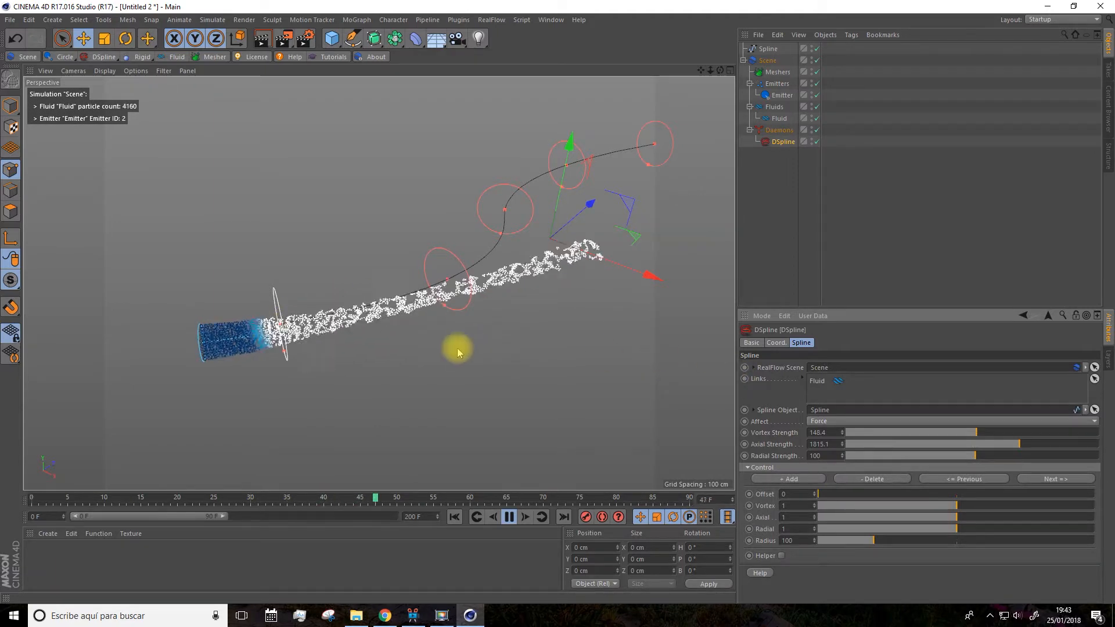
pyautogui.click(981, 445)
pyautogui.moveTo(982, 446); pyautogui.dragTo(981, 447)
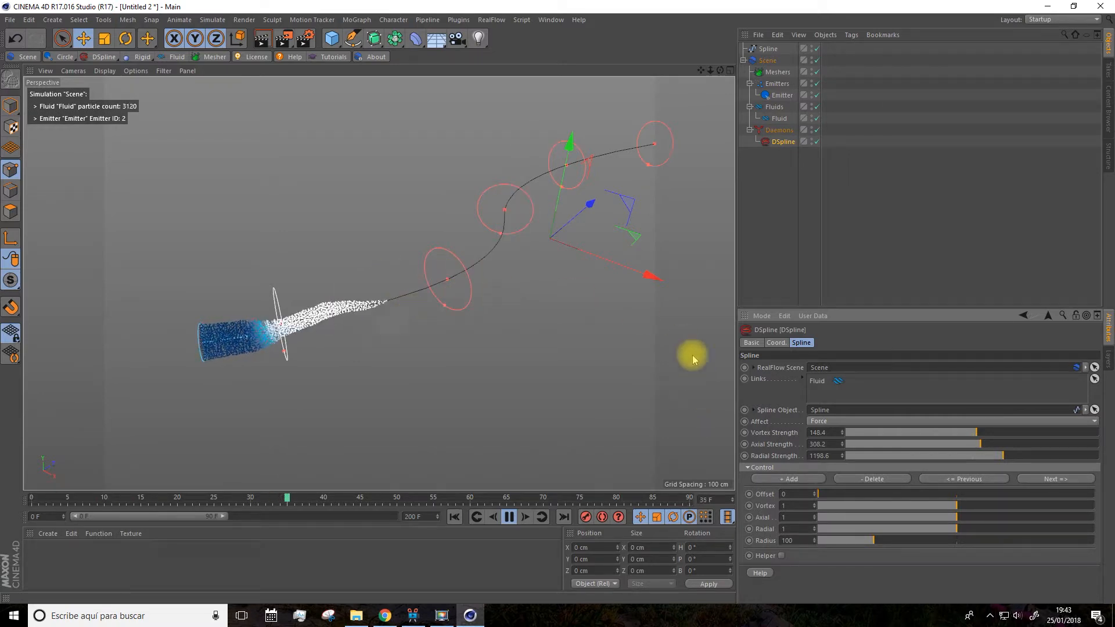
# Add a DSpline control circle just after the middle one, at offset 0.625
pyautogui.moveTo(702, 69); pyautogui.dragTo(673, 67)
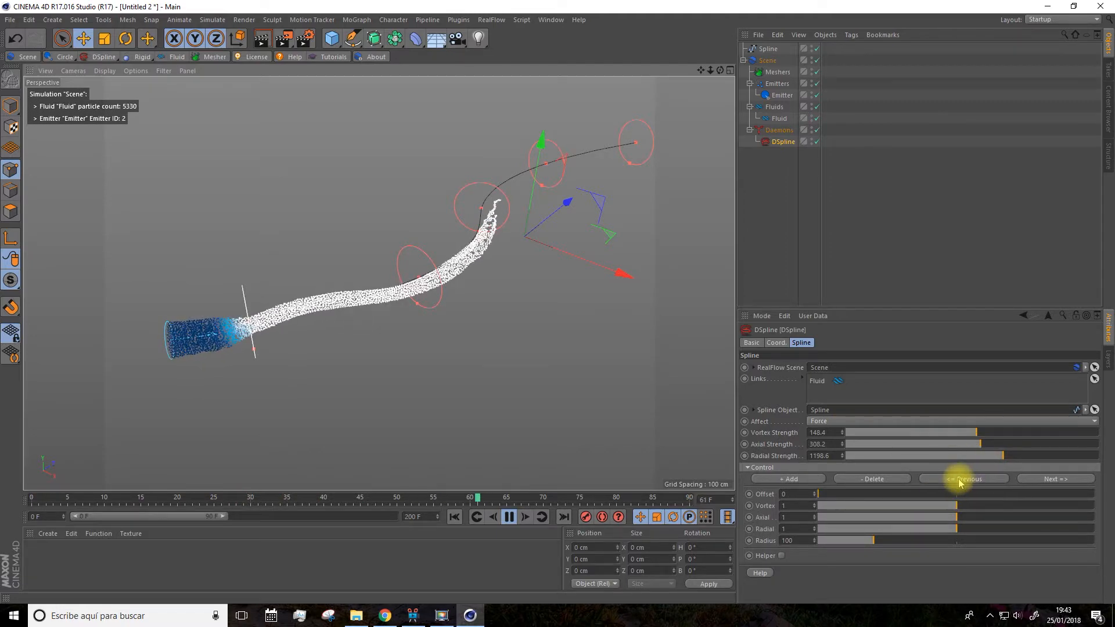
pyautogui.click(1047, 481)
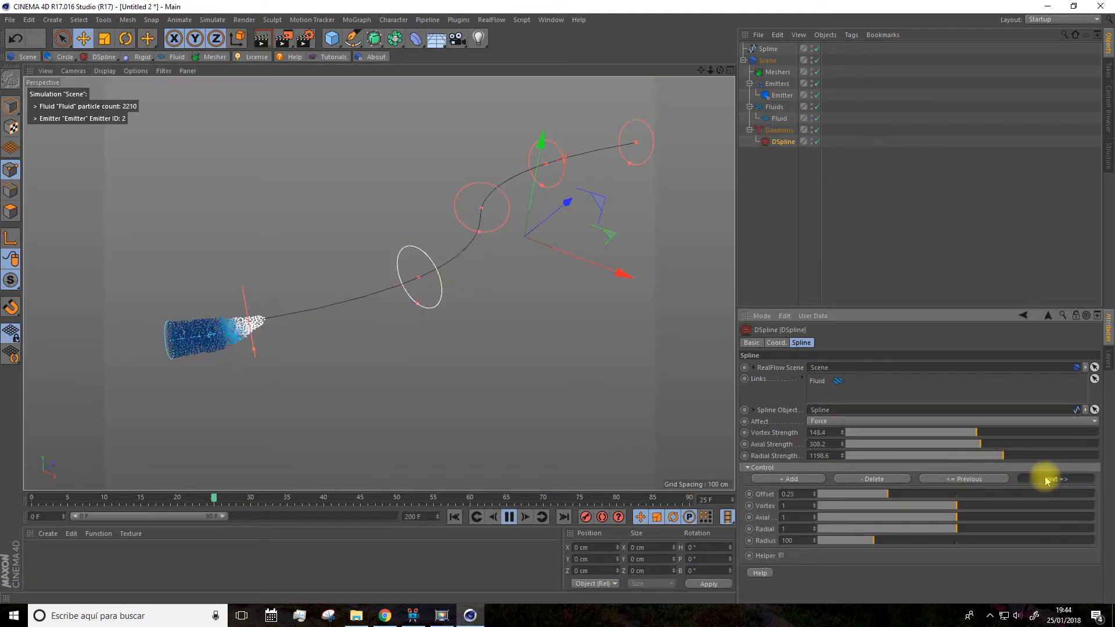
pyautogui.click(1047, 479)
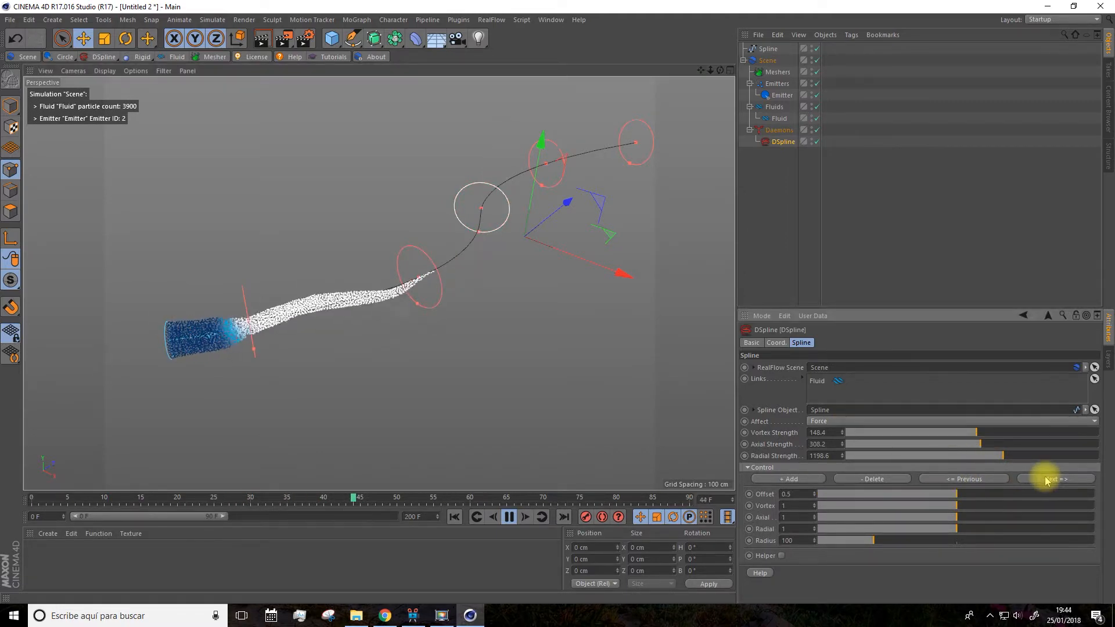
pyautogui.click(790, 479)
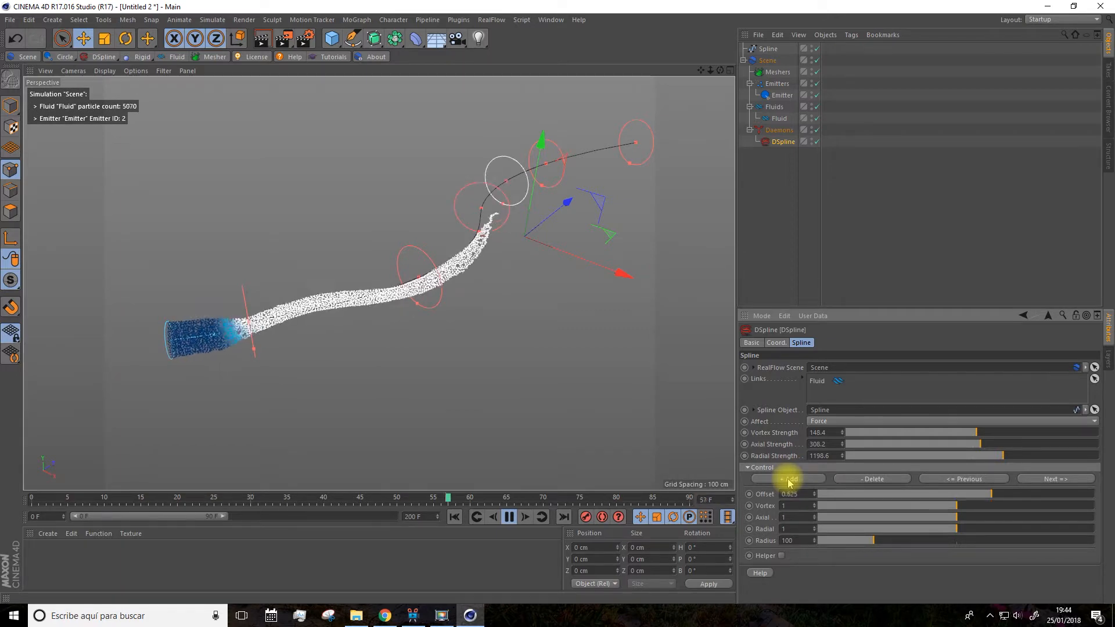
# Delete the added control circle and set the Radial value of the middle circle at offset 0.5 to 177.8
pyautogui.keyDown('alt'); pyautogui.moveTo(629, 162); pyautogui.dragTo(638, 377); pyautogui.keyUp('alt')
pyautogui.click(879, 480)
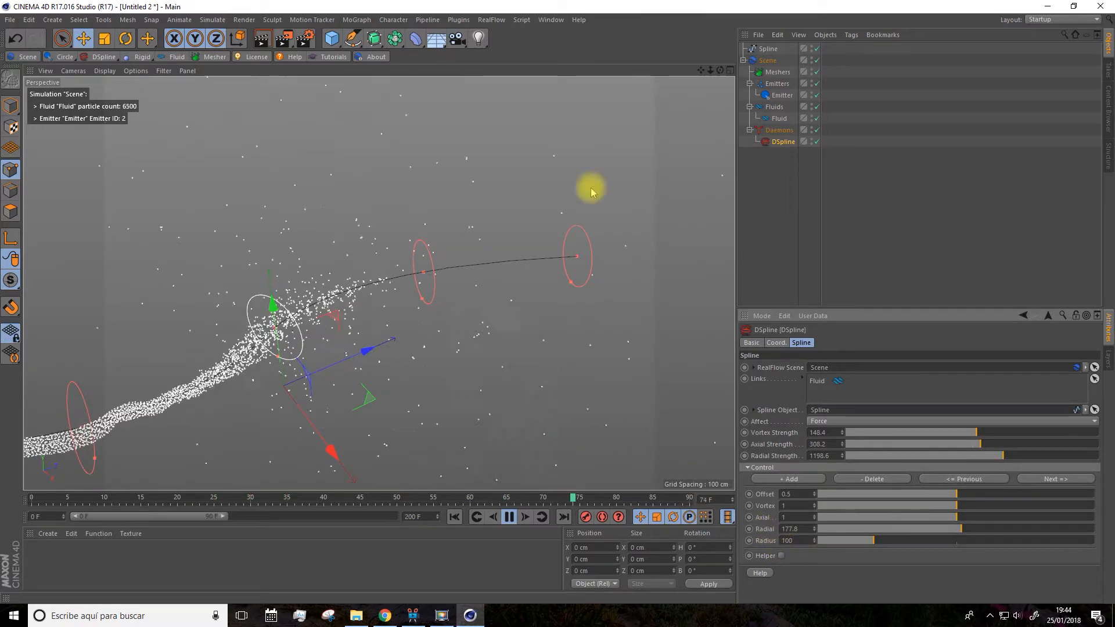
# Set the middle DSpline control circle's Radial value to 10.5 and enlarge its Radius to 247.4 while the simulation plays
pyautogui.moveTo(701, 71); pyautogui.dragTo(765, 3)
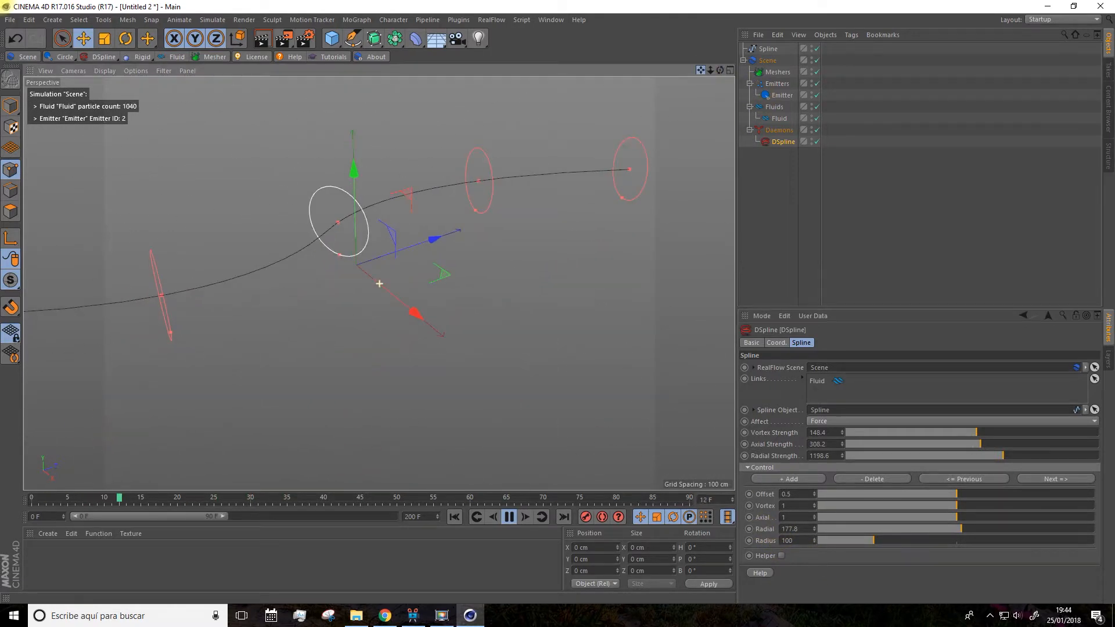
pyautogui.click(957, 529)
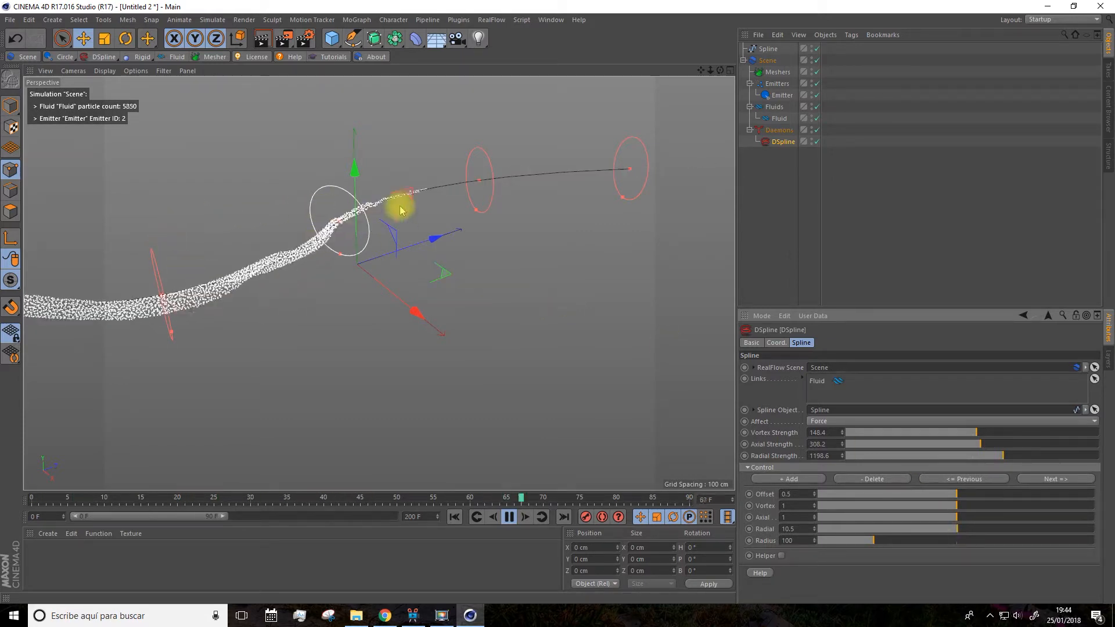
pyautogui.moveTo(875, 541); pyautogui.dragTo(955, 543)
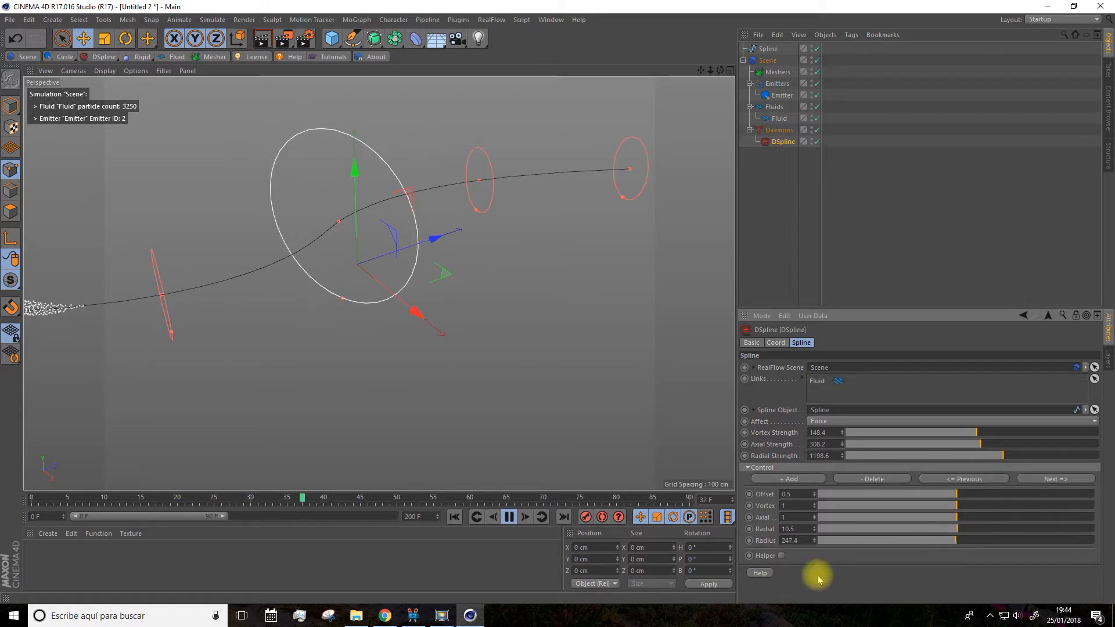
# Shrink the middle control circle's Radius to 65.4, keeping the whole spline and emitter in view
pyautogui.scroll(-5, 510, 392)
pyautogui.keyDown('alt'); pyautogui.moveTo(514, 417); pyautogui.dragTo(471, 406); pyautogui.keyUp('alt')
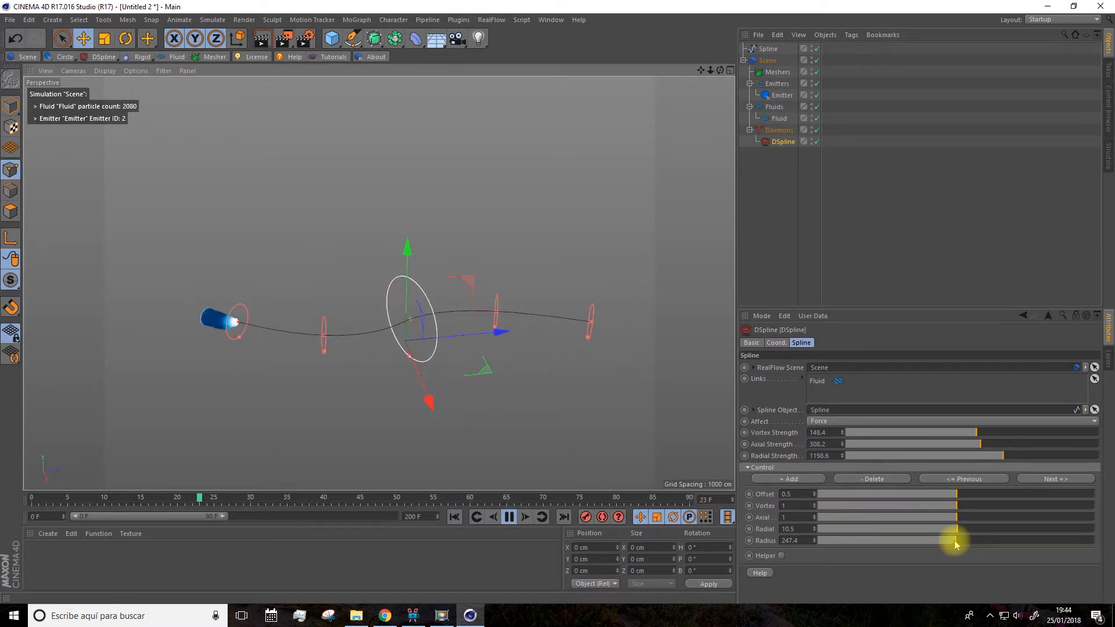
pyautogui.moveTo(954, 542); pyautogui.dragTo(865, 538)
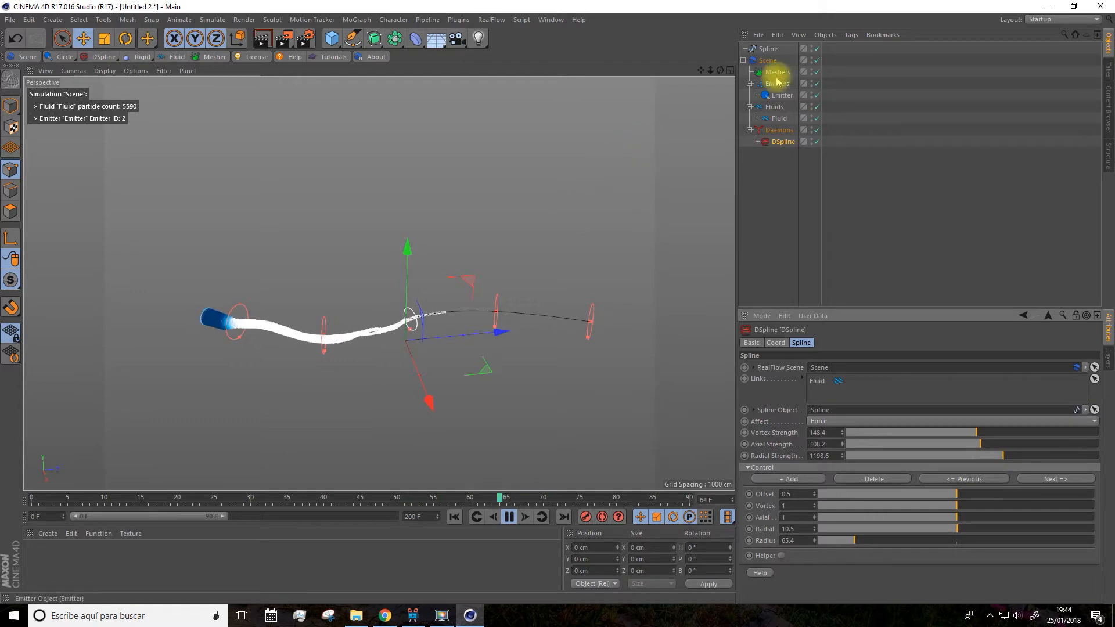
# Add a Mesher to the ABSTRACTA scene and inspect the meshed fluid along the spline from several angles during playback
pyautogui.moveTo(702, 70); pyautogui.dragTo(379, 284)
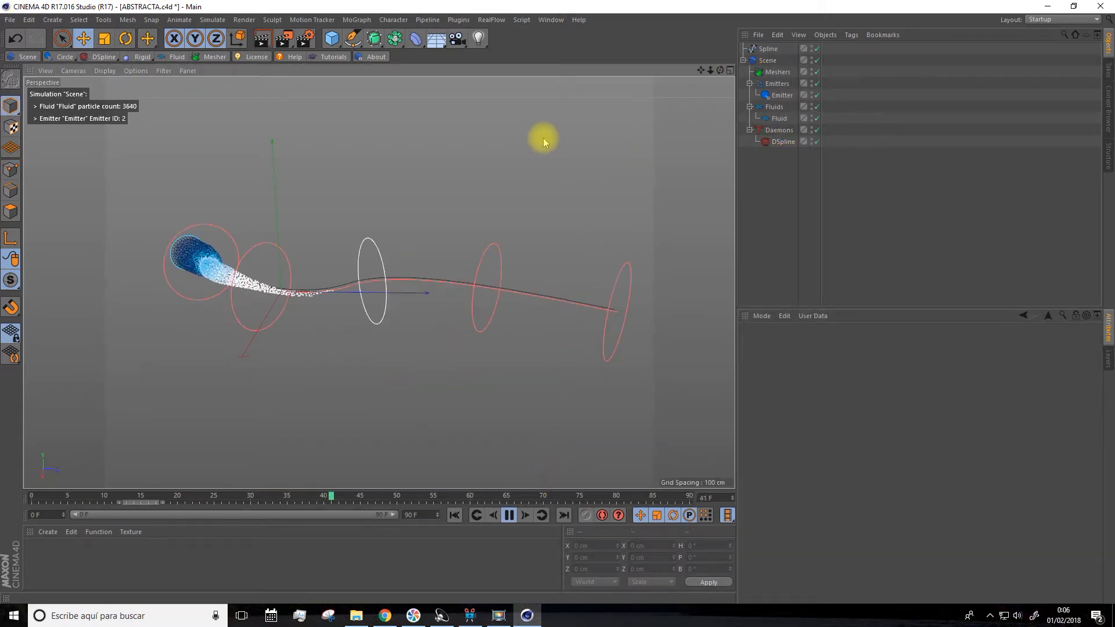
pyautogui.keyDown('alt'); pyautogui.moveTo(534, 152); pyautogui.dragTo(550, 178); pyautogui.keyUp('alt')
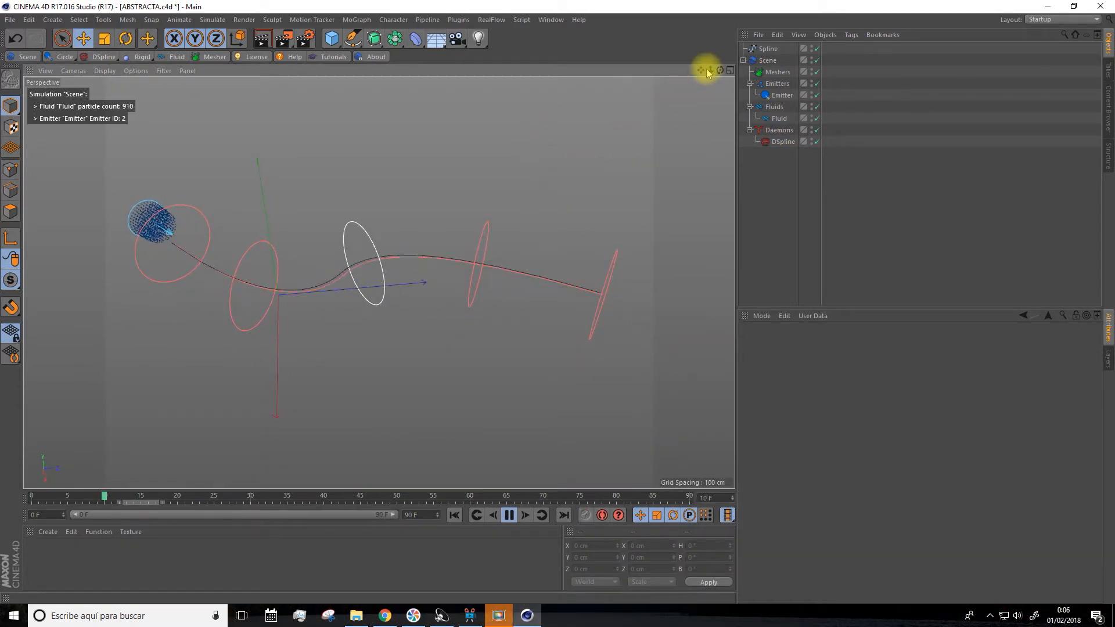
pyautogui.moveTo(704, 70); pyautogui.dragTo(682, 81)
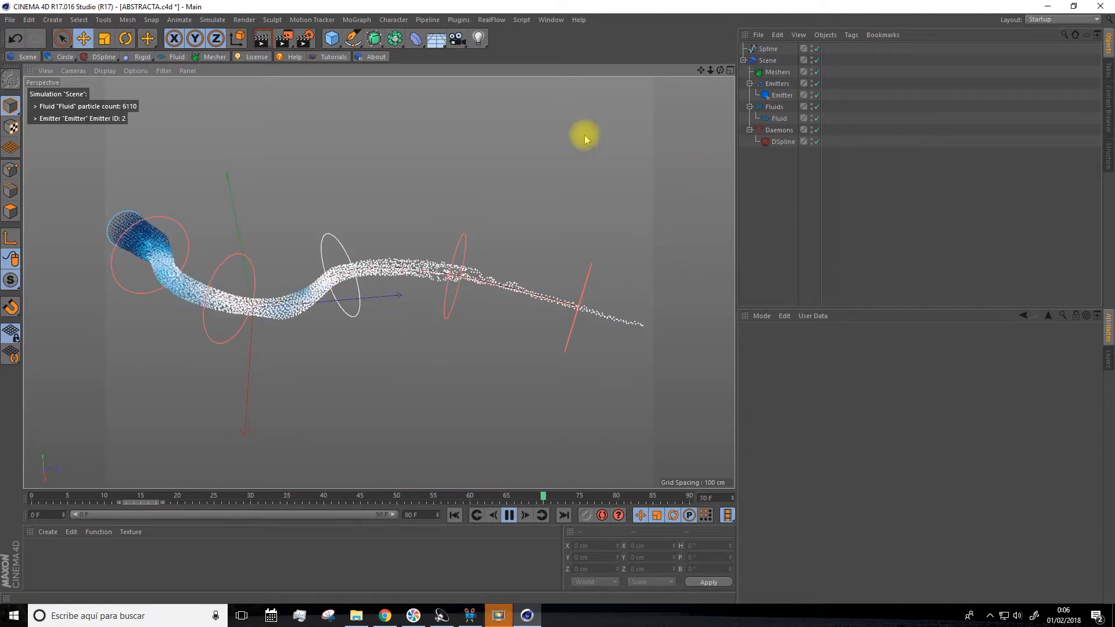
pyautogui.click(211, 58)
pyautogui.moveTo(480, 220)
pyautogui.keyDown('alt'); pyautogui.mouseDown()
pyautogui.moveTo(428, 180)
pyautogui.moveTo(470, 238)
pyautogui.mouseUp(); pyautogui.keyUp('alt')
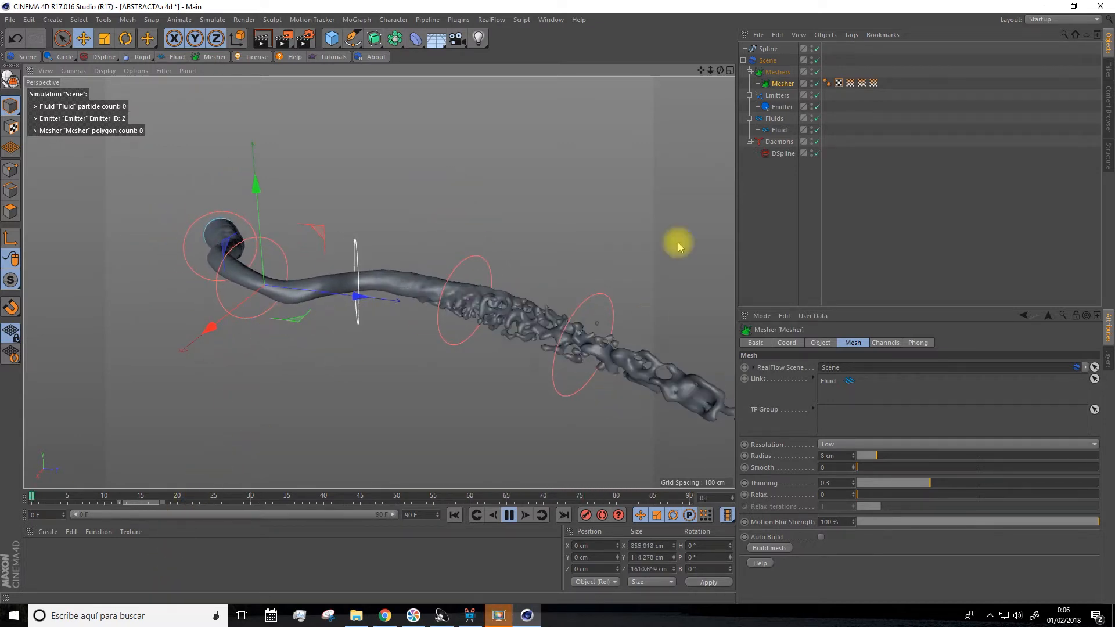
pyautogui.moveTo(701, 71); pyautogui.dragTo(653, 68)
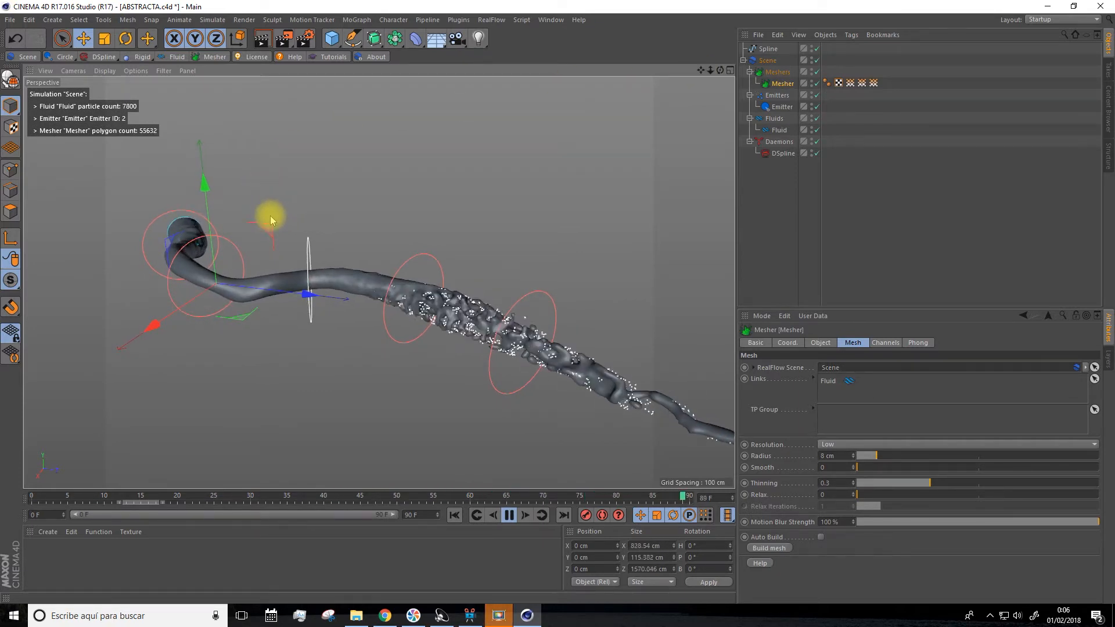
pyautogui.keyDown('alt'); pyautogui.moveTo(294, 232); pyautogui.dragTo(301, 164); pyautogui.keyUp('alt')
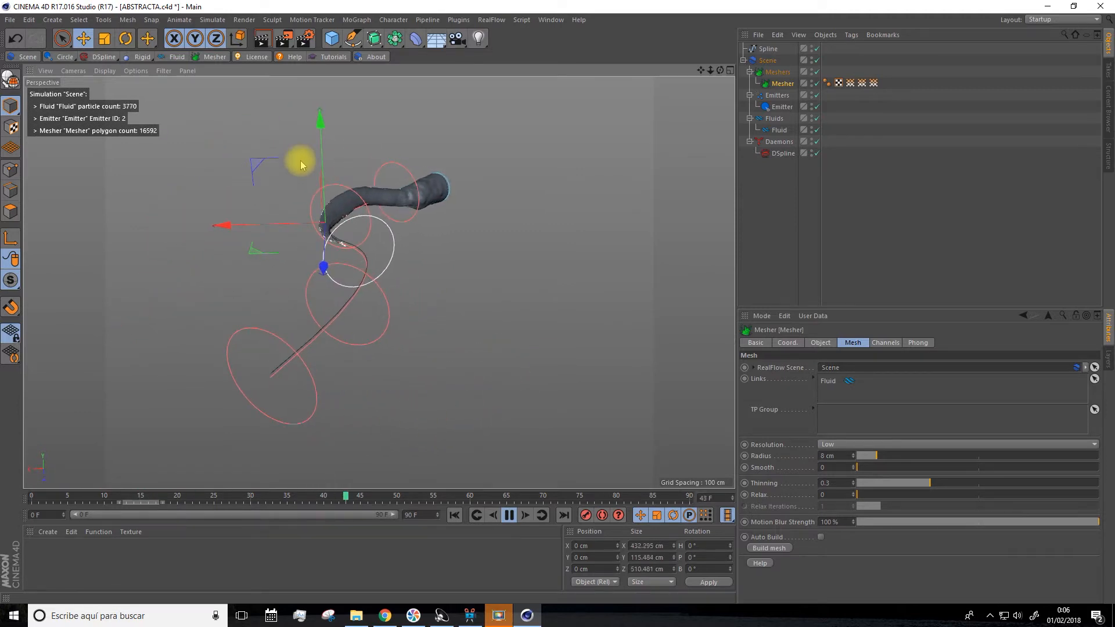
pyautogui.keyDown('alt'); pyautogui.moveTo(216, 190); pyautogui.dragTo(421, 322); pyautogui.keyUp('alt')
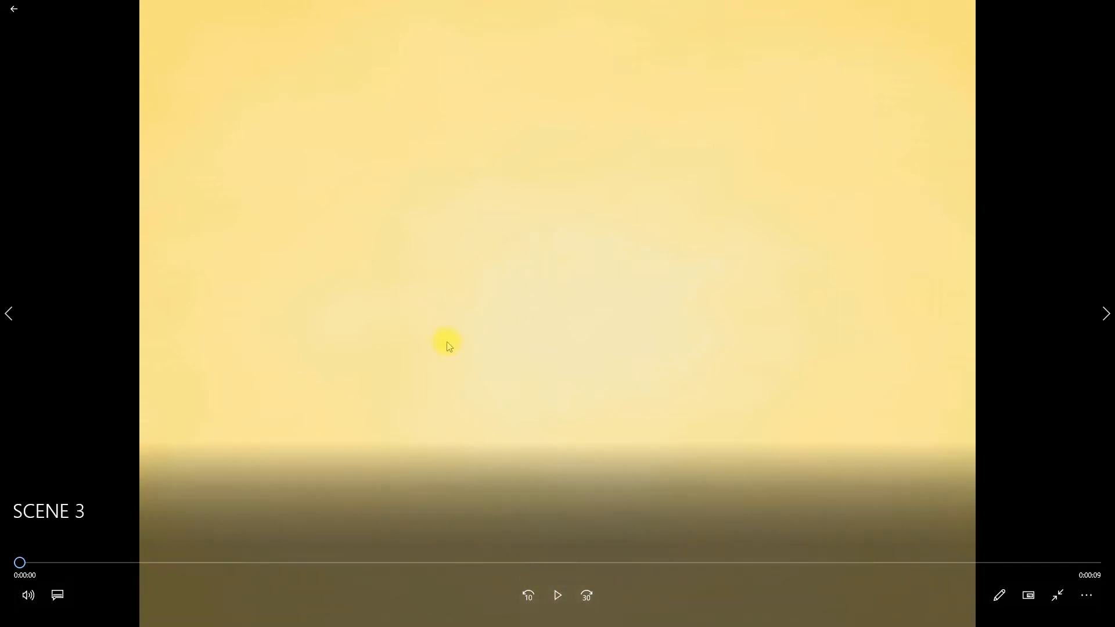
# Play the rendered SCENE 3 video in the video player
pyautogui.click(555, 594)
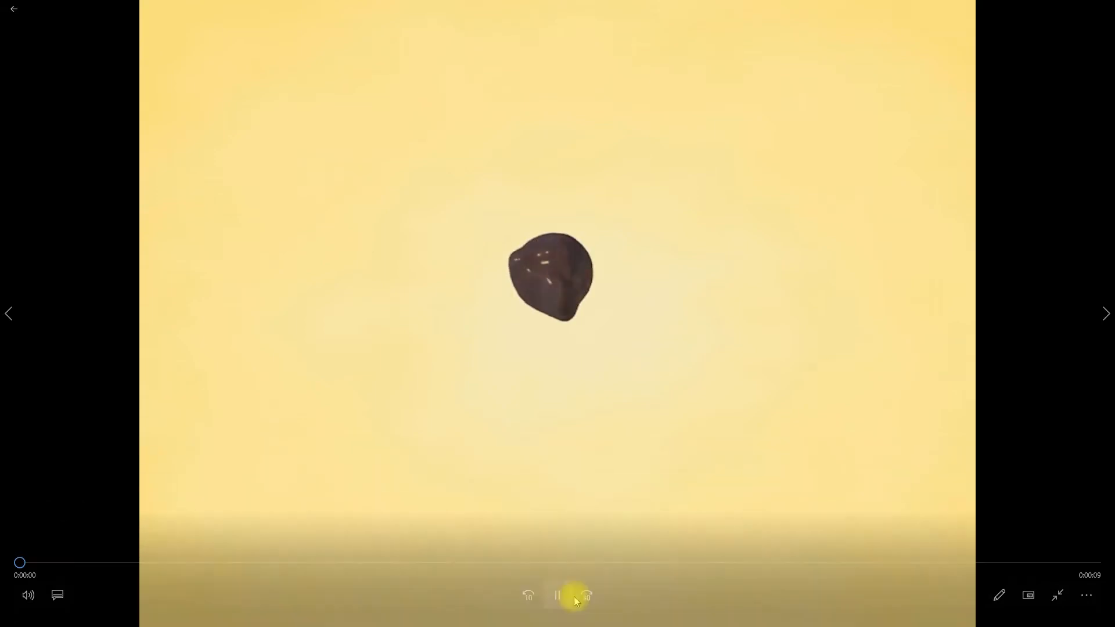